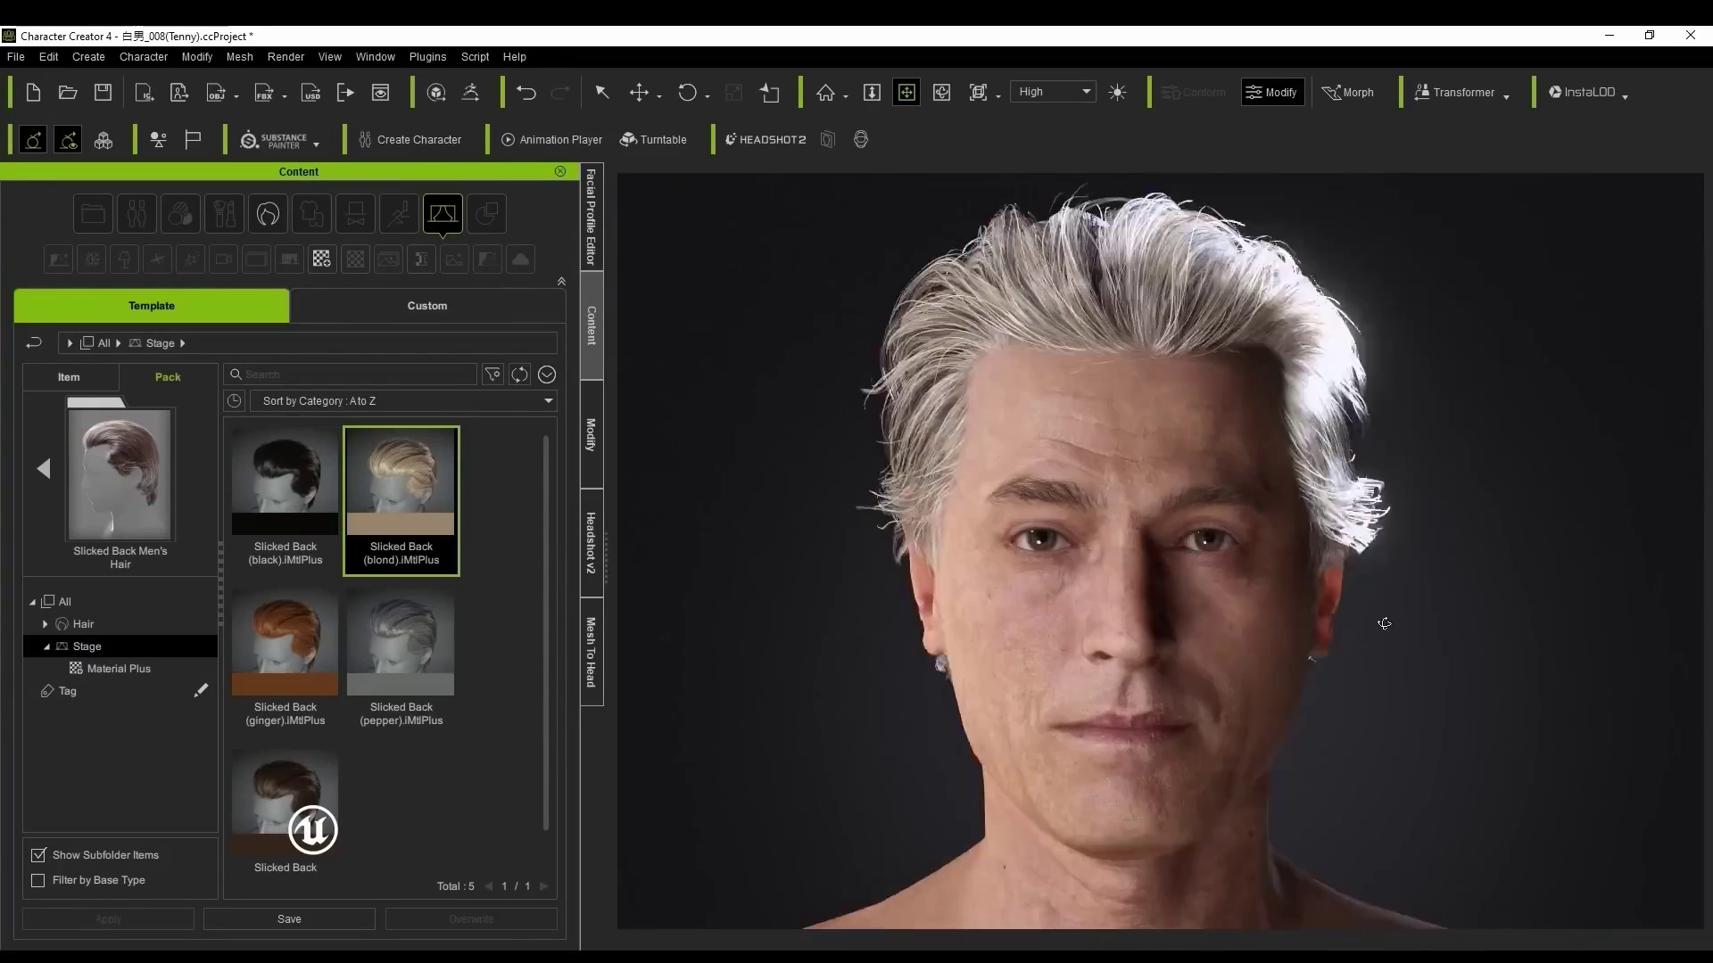
# - Generate a character with 3D hair from the woman's portrait photo using Headshot's Auto mode
pyautogui.click(590, 435)
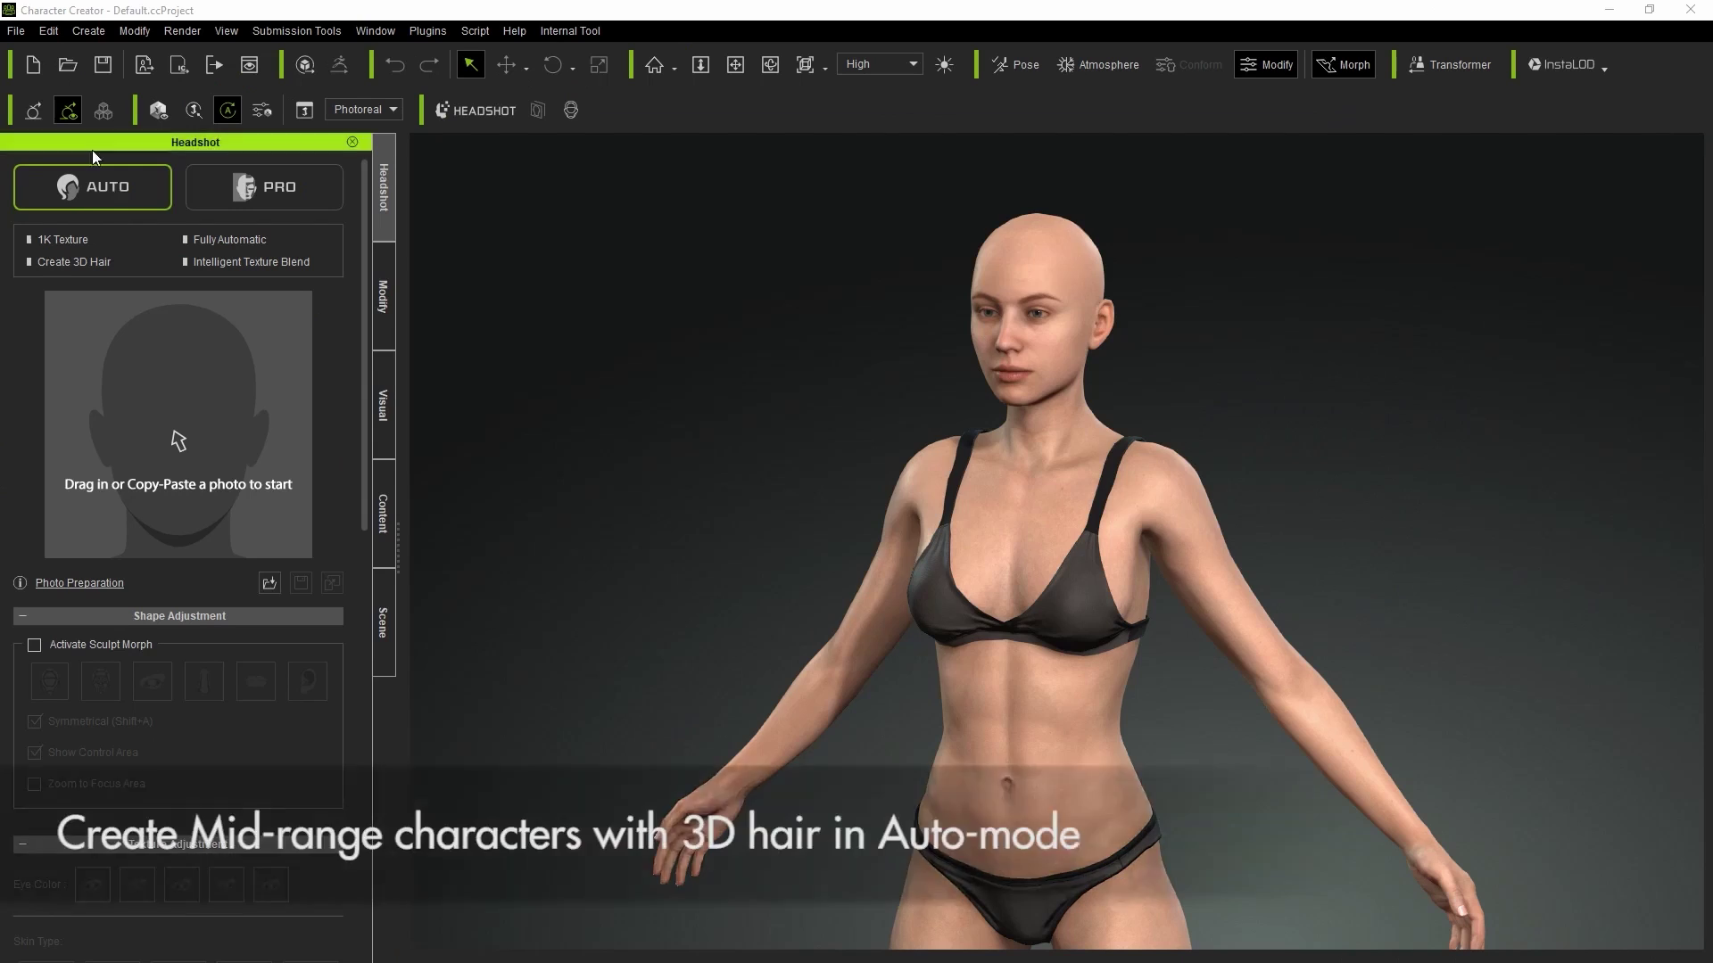
pyautogui.click(178, 428)
pyautogui.click(841, 535)
pyautogui.click(1137, 781)
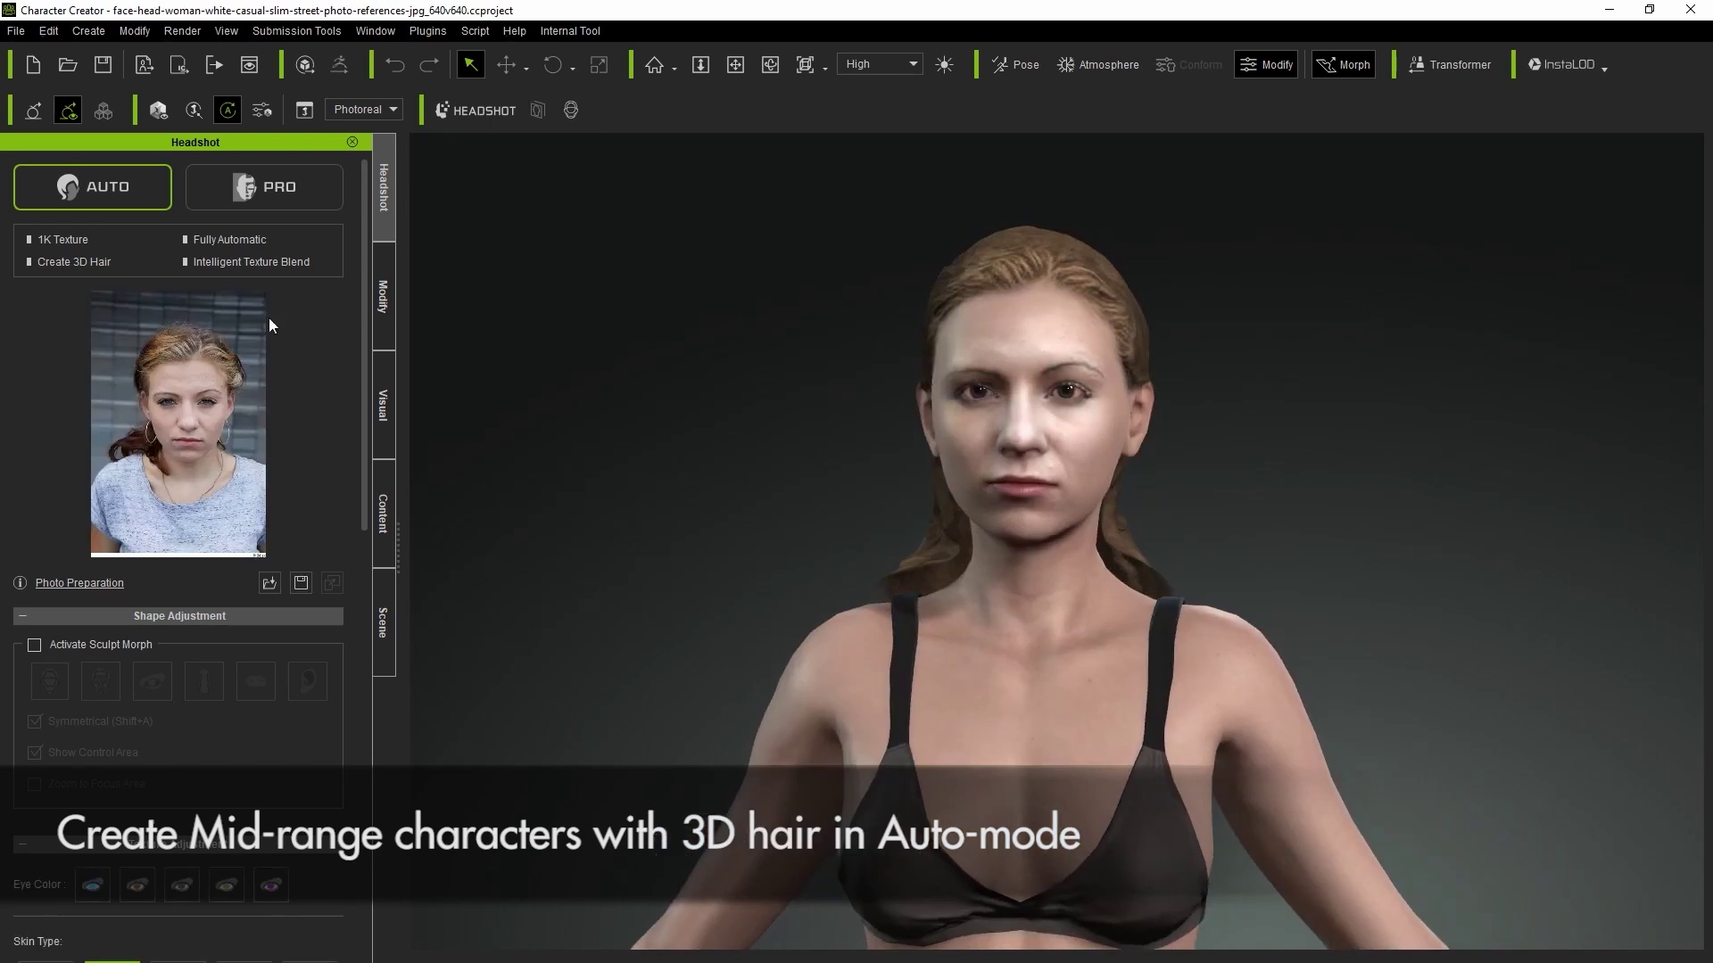
pyautogui.moveTo(234, 340)
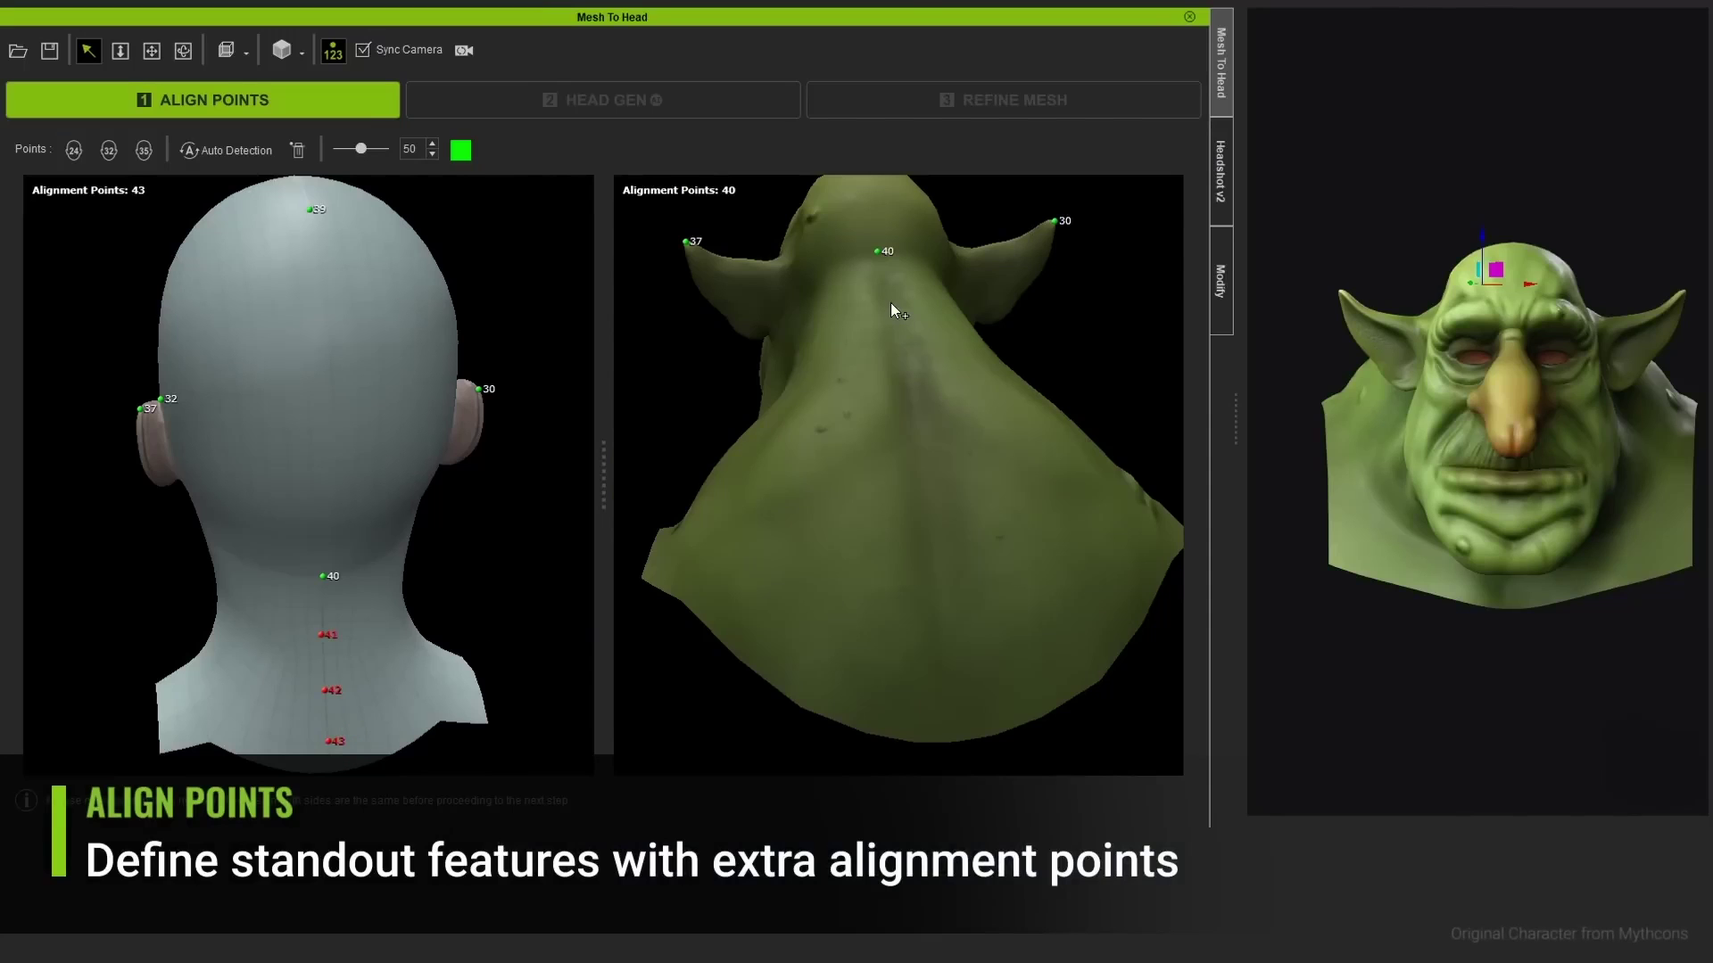
# - Add extra alignment points 41 to 45 along the back and front of the goblin's neck
pyautogui.click(901, 353)
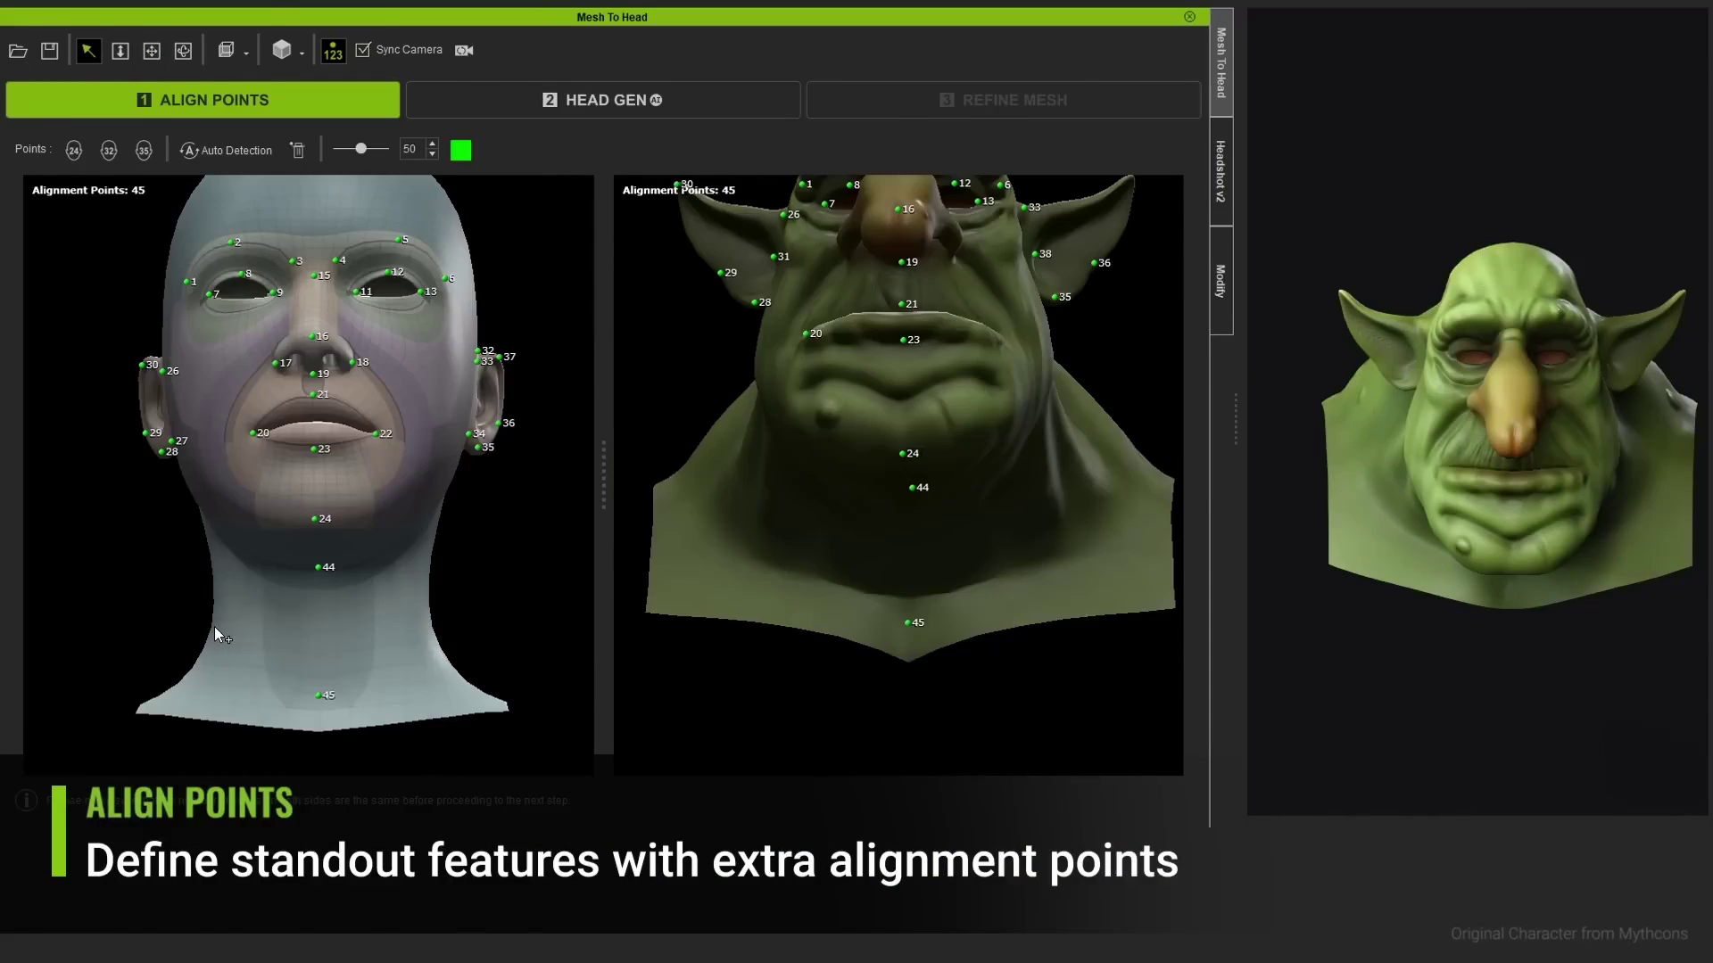
pyautogui.click(214, 626)
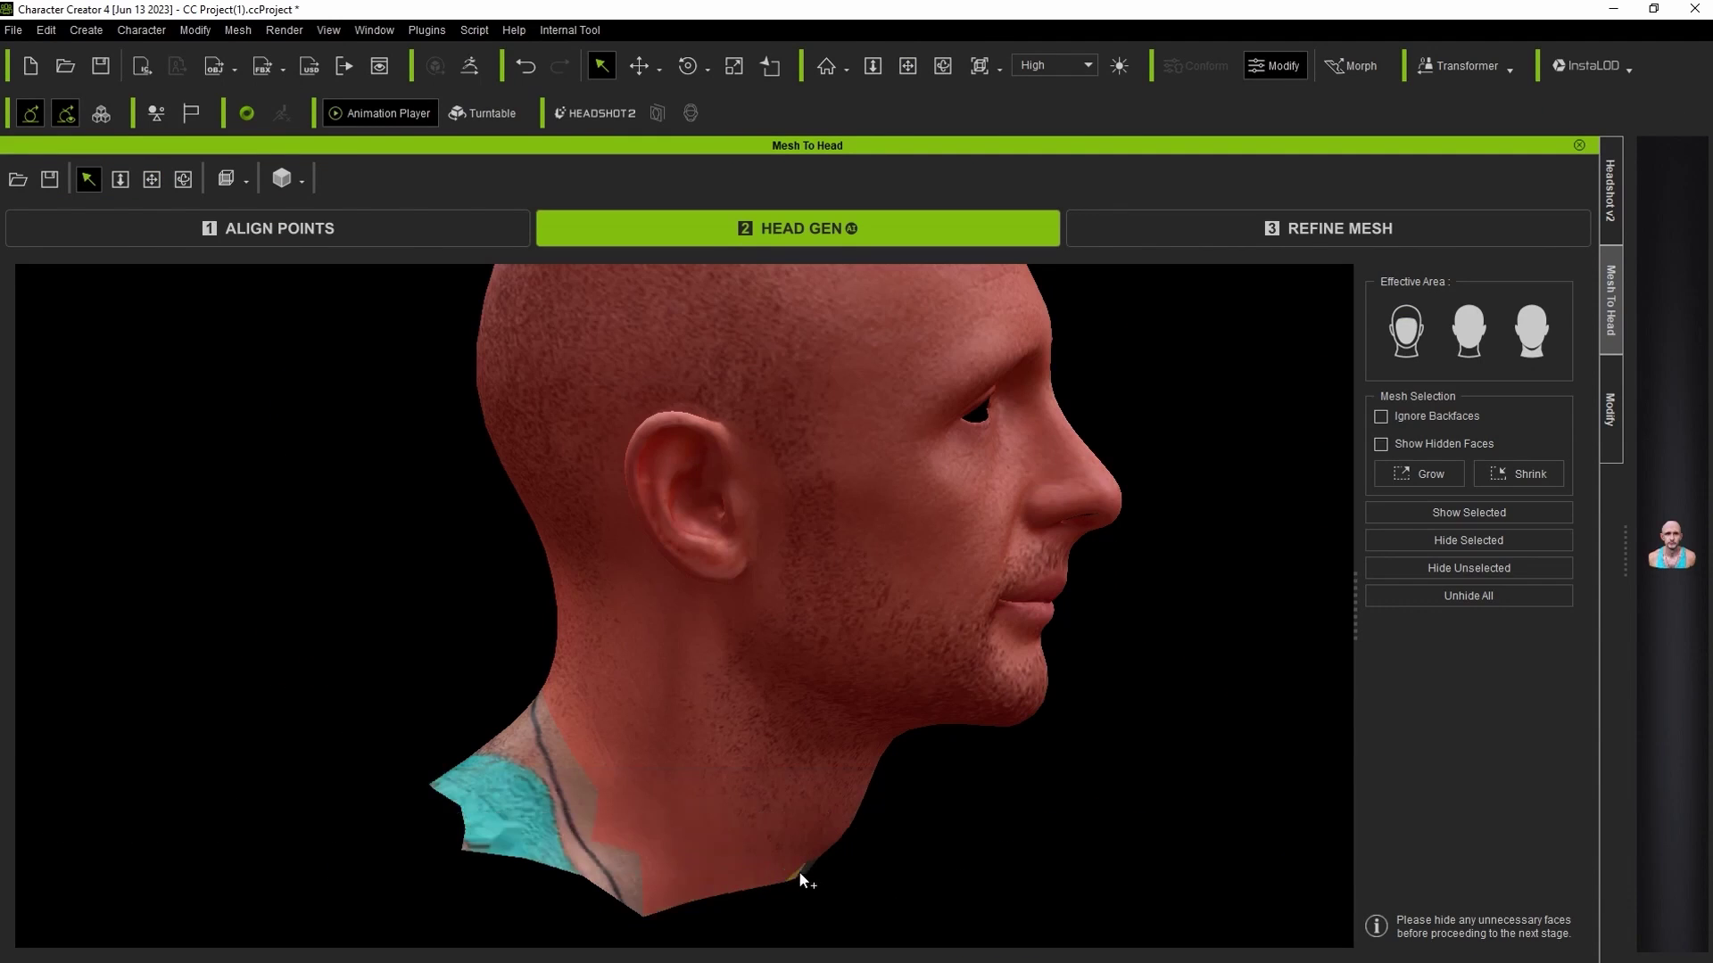
pyautogui.moveTo(799, 871); pyautogui.dragTo(612, 814, button='right')
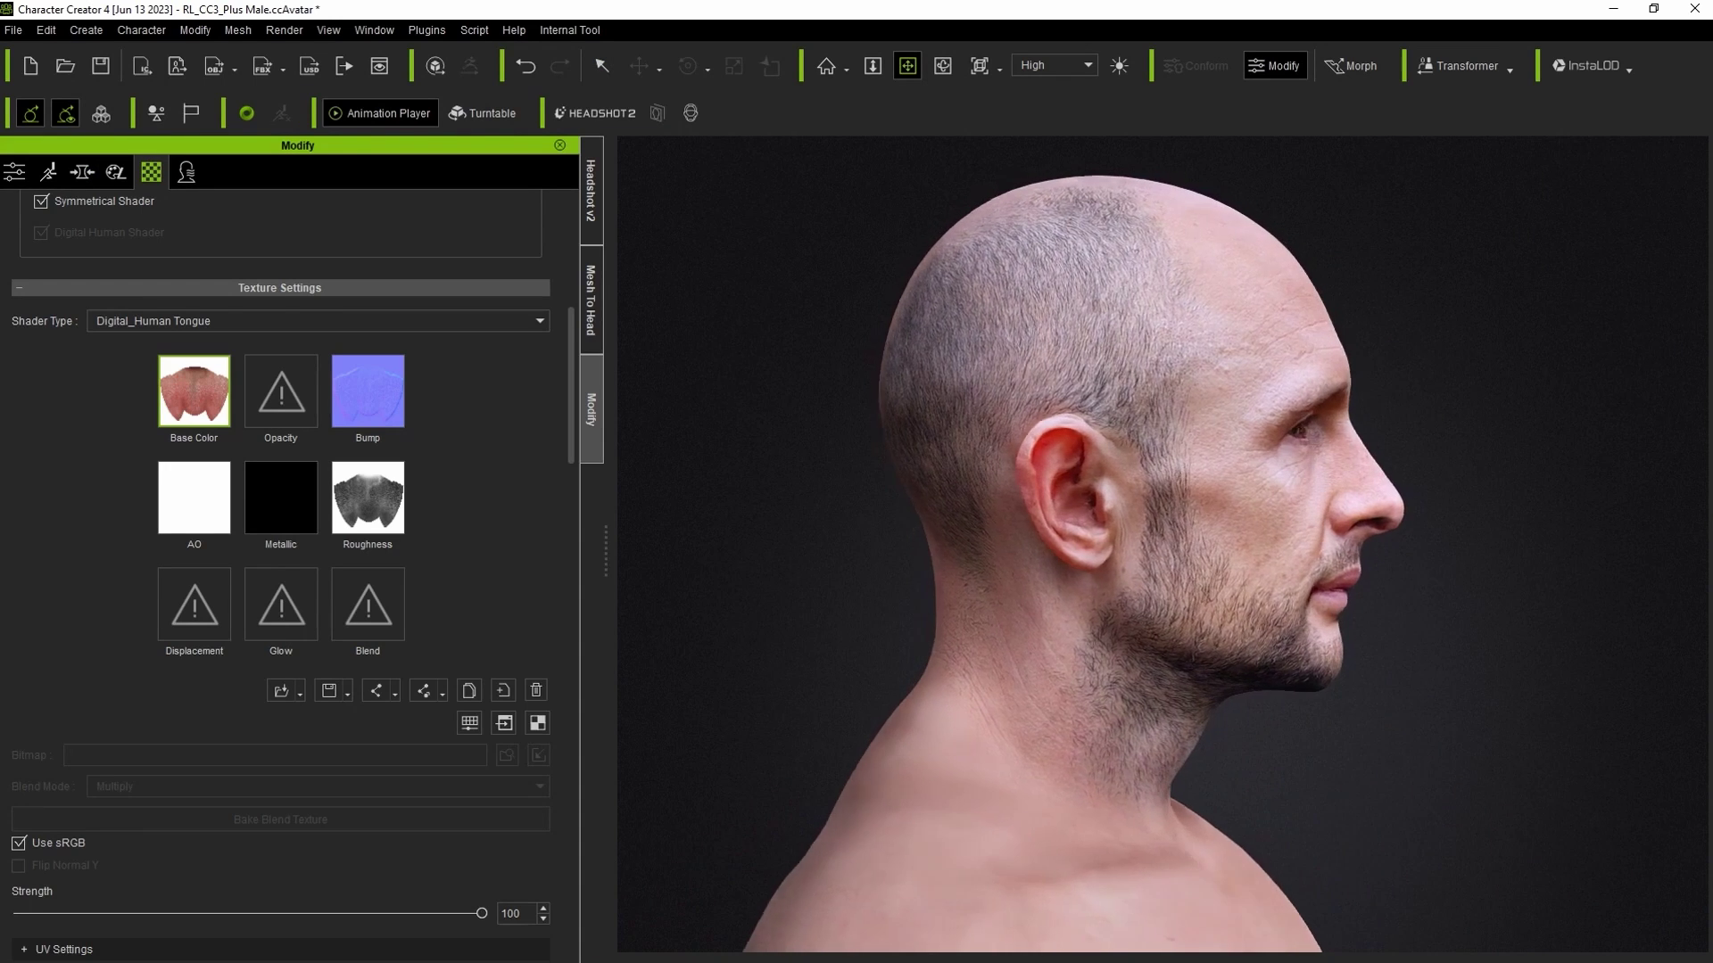
pyautogui.moveTo(1708, 879); pyautogui.dragTo(1620, 879, button='right')
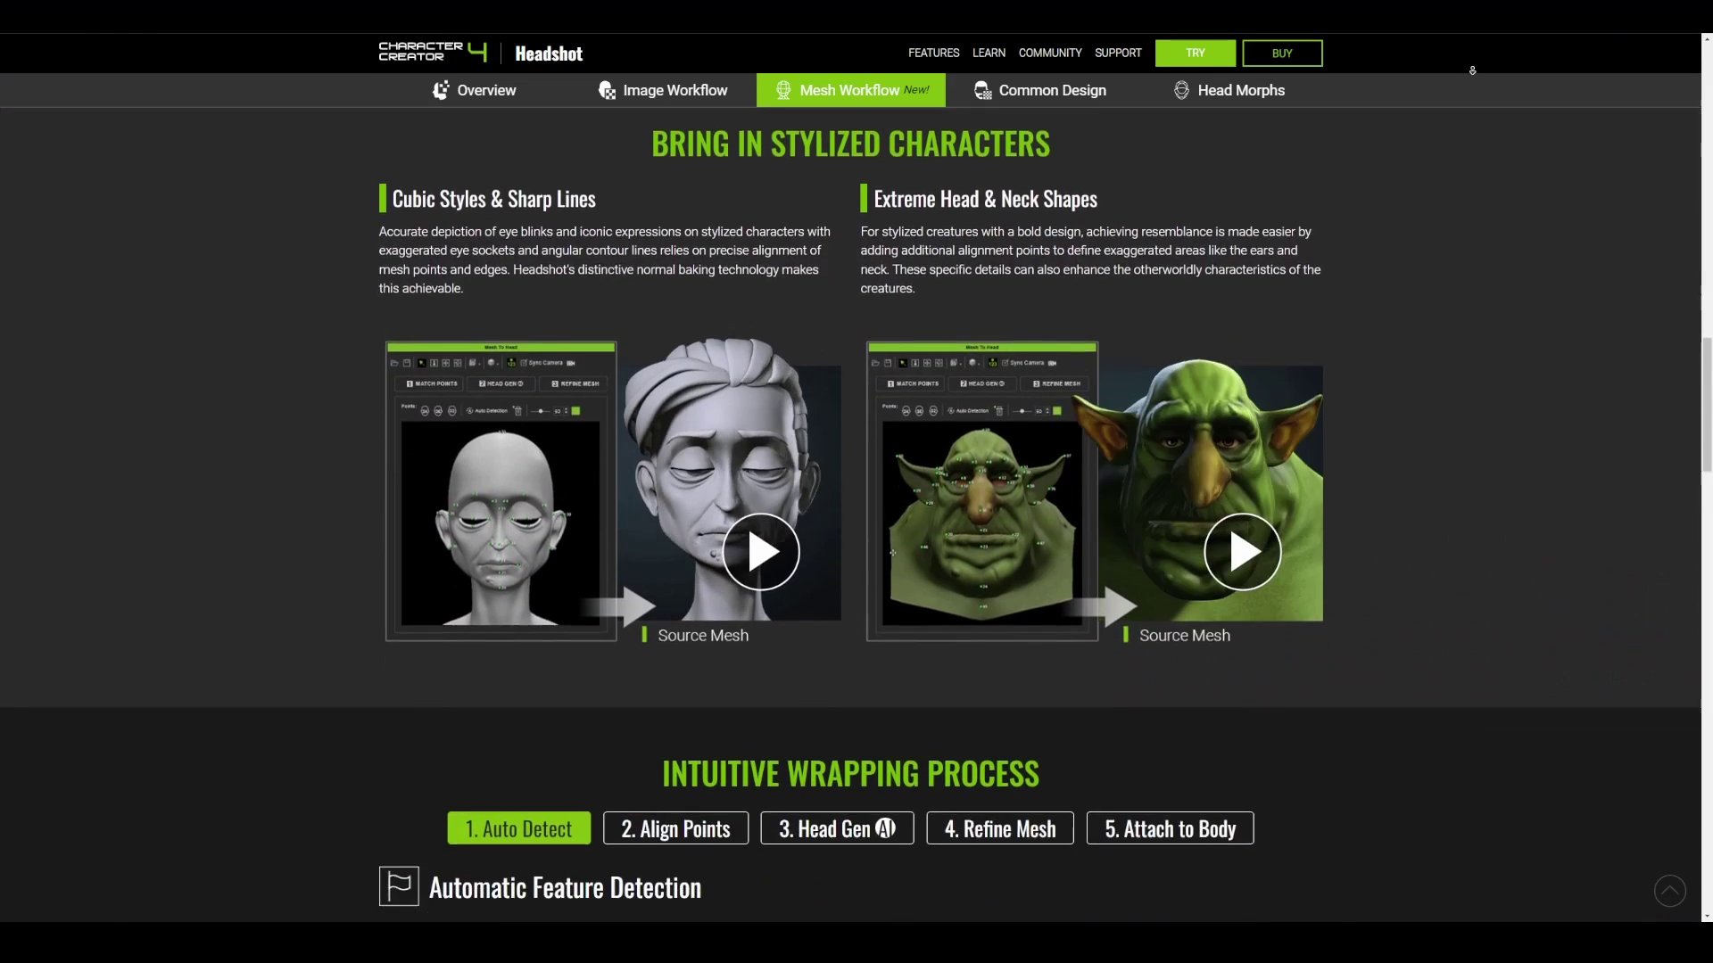
# - Read the Headshot mesh workflow page from the stylized characters section through wrapping, challenging scenarios and texture baking
pyautogui.scroll(-2, 1472, 70)
pyautogui.scroll(-6, 1472, 69)
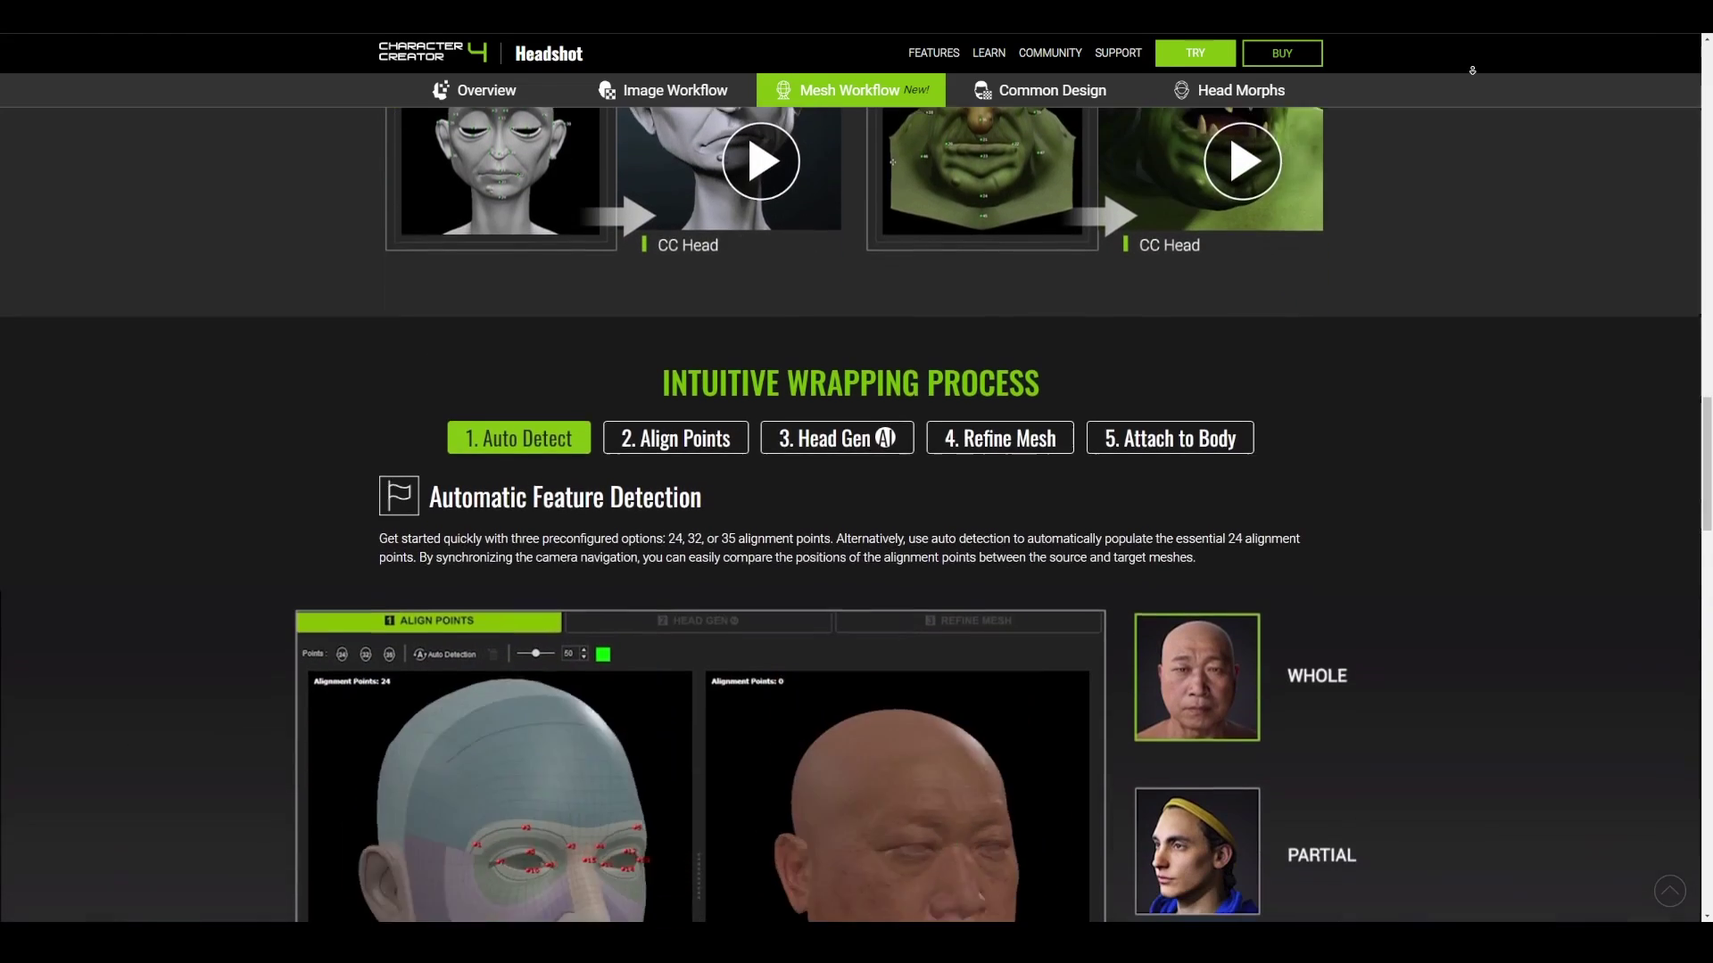
pyautogui.scroll(-6, 1472, 70)
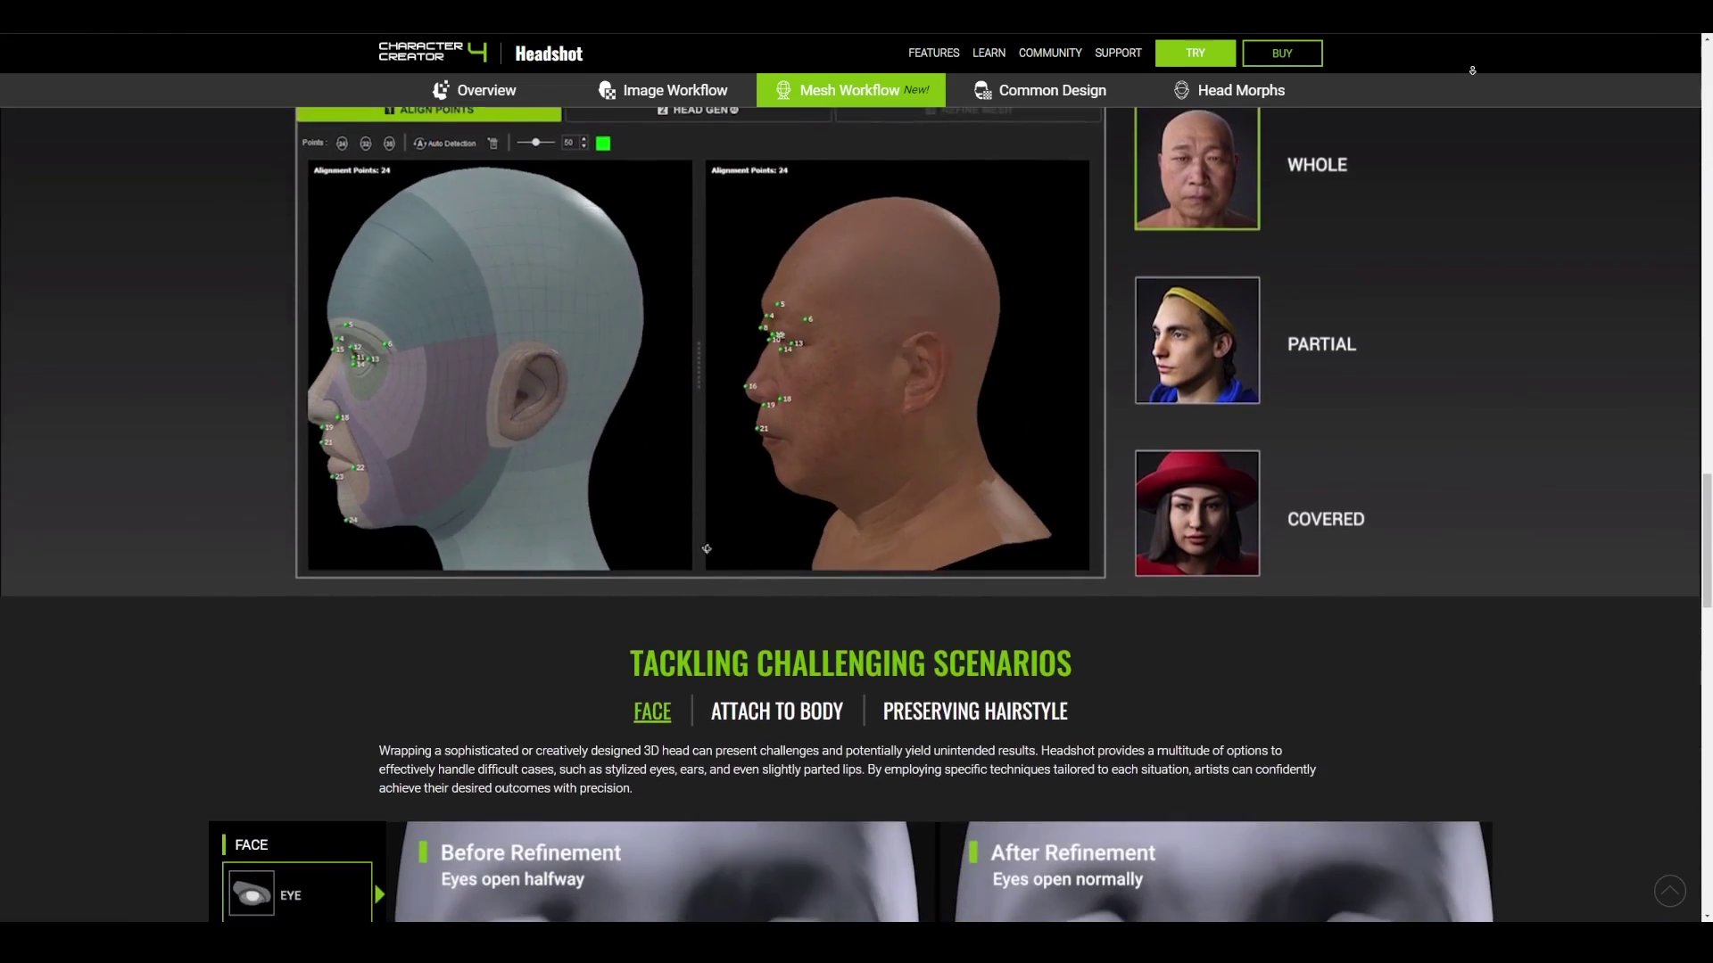
pyautogui.scroll(-6, 1472, 70)
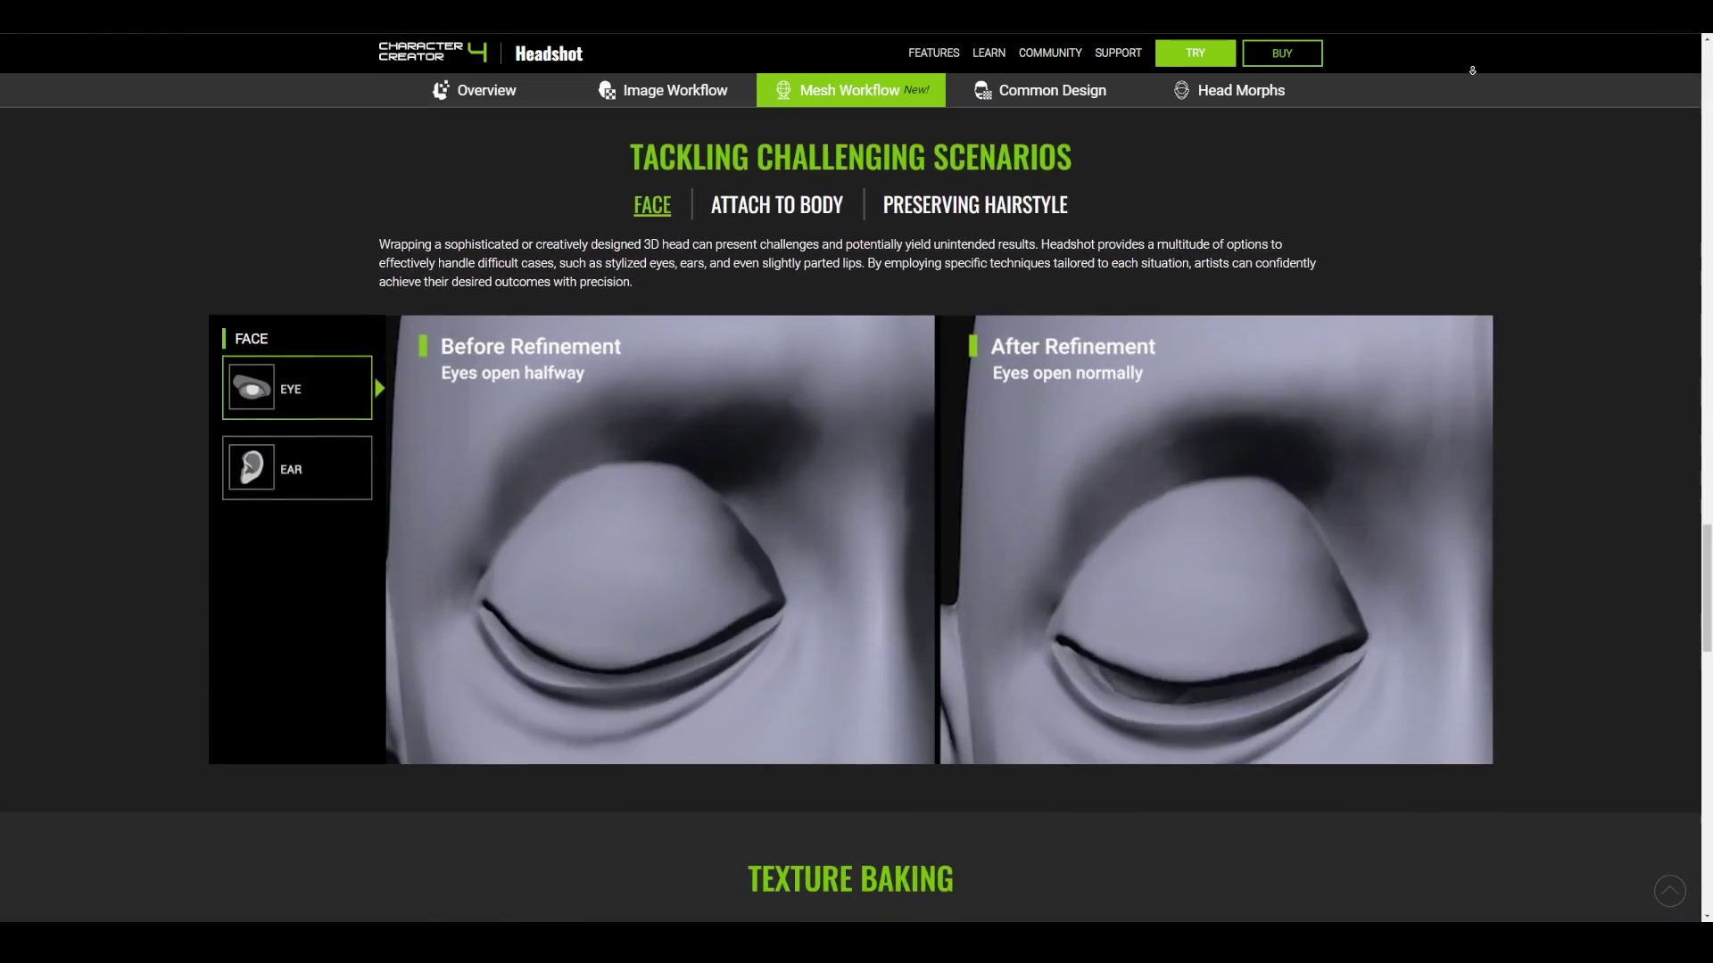
pyautogui.scroll(-6, 1472, 70)
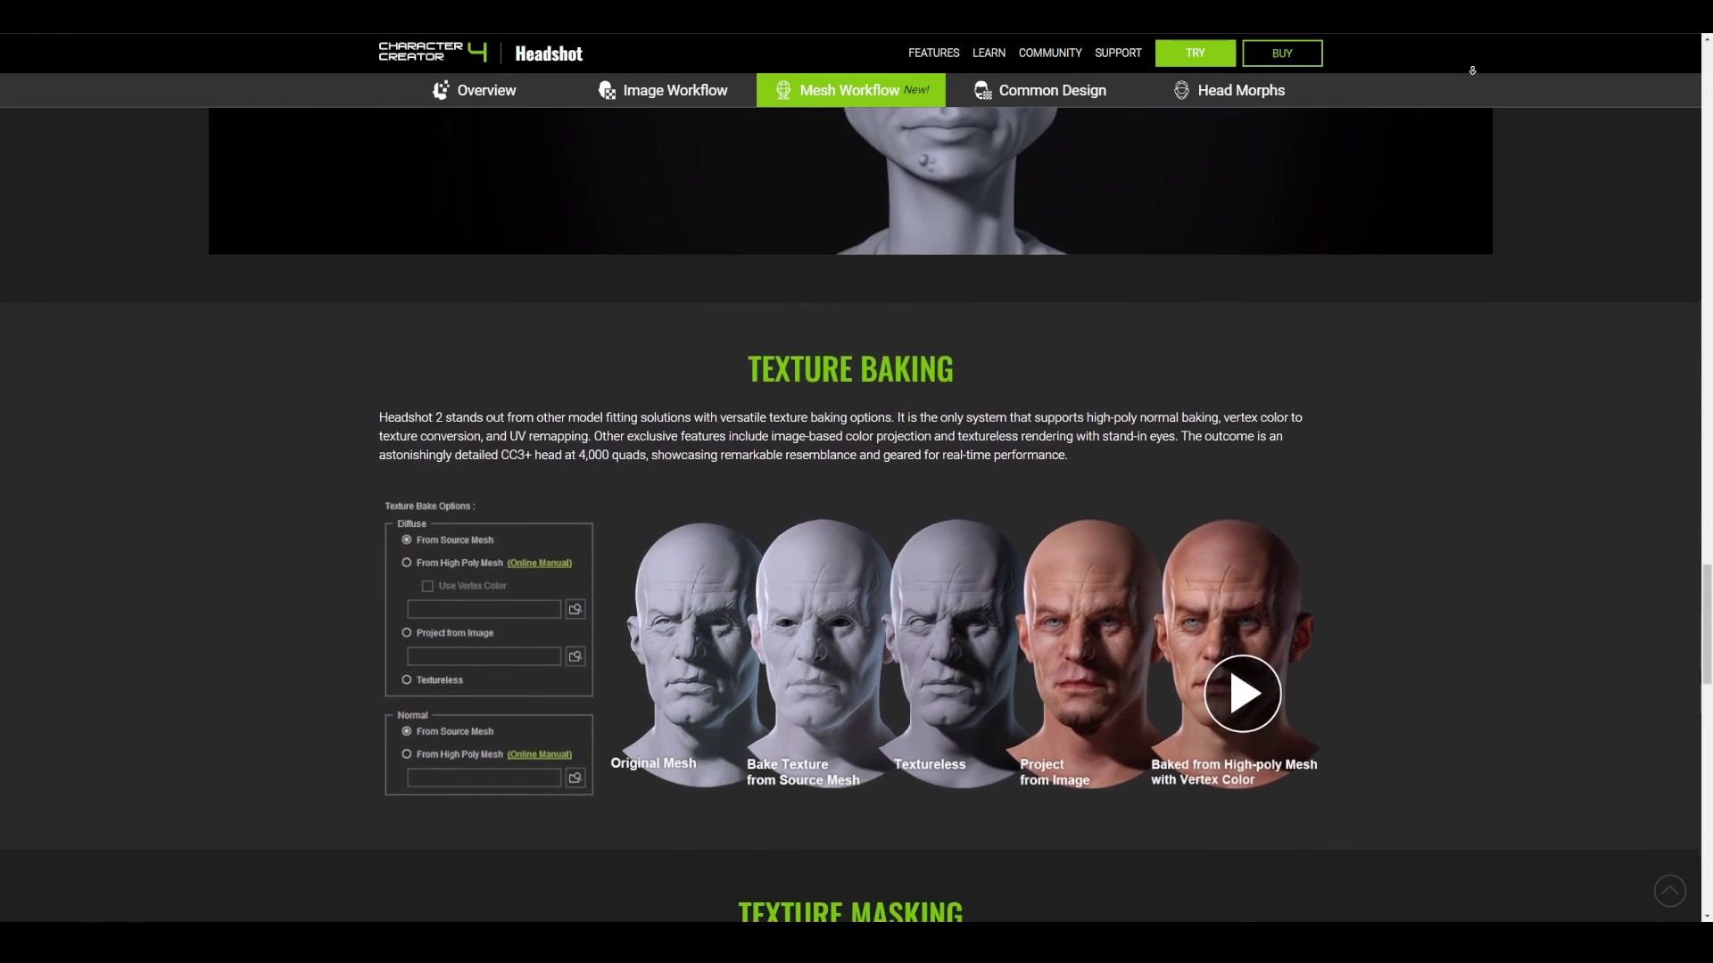
pyautogui.scroll(-4, 1472, 69)
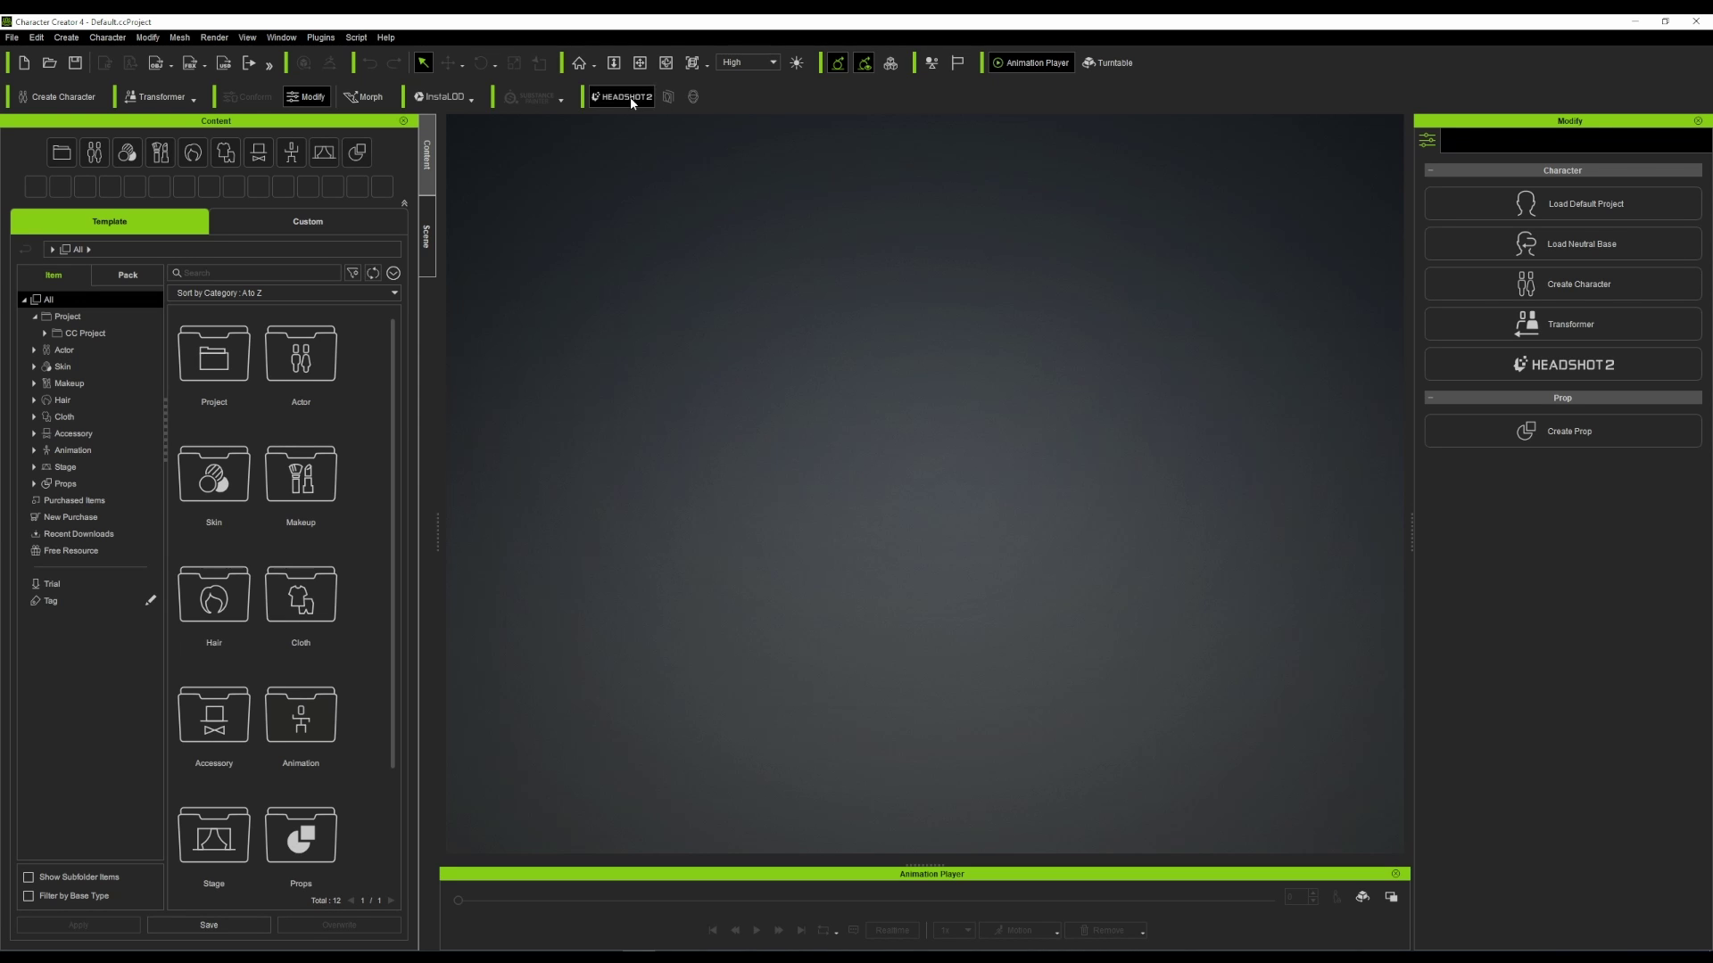
# - Open Headshot 2 in Mesh mode and import the scanned head mesh file into the scene
pyautogui.click(1603, 371)
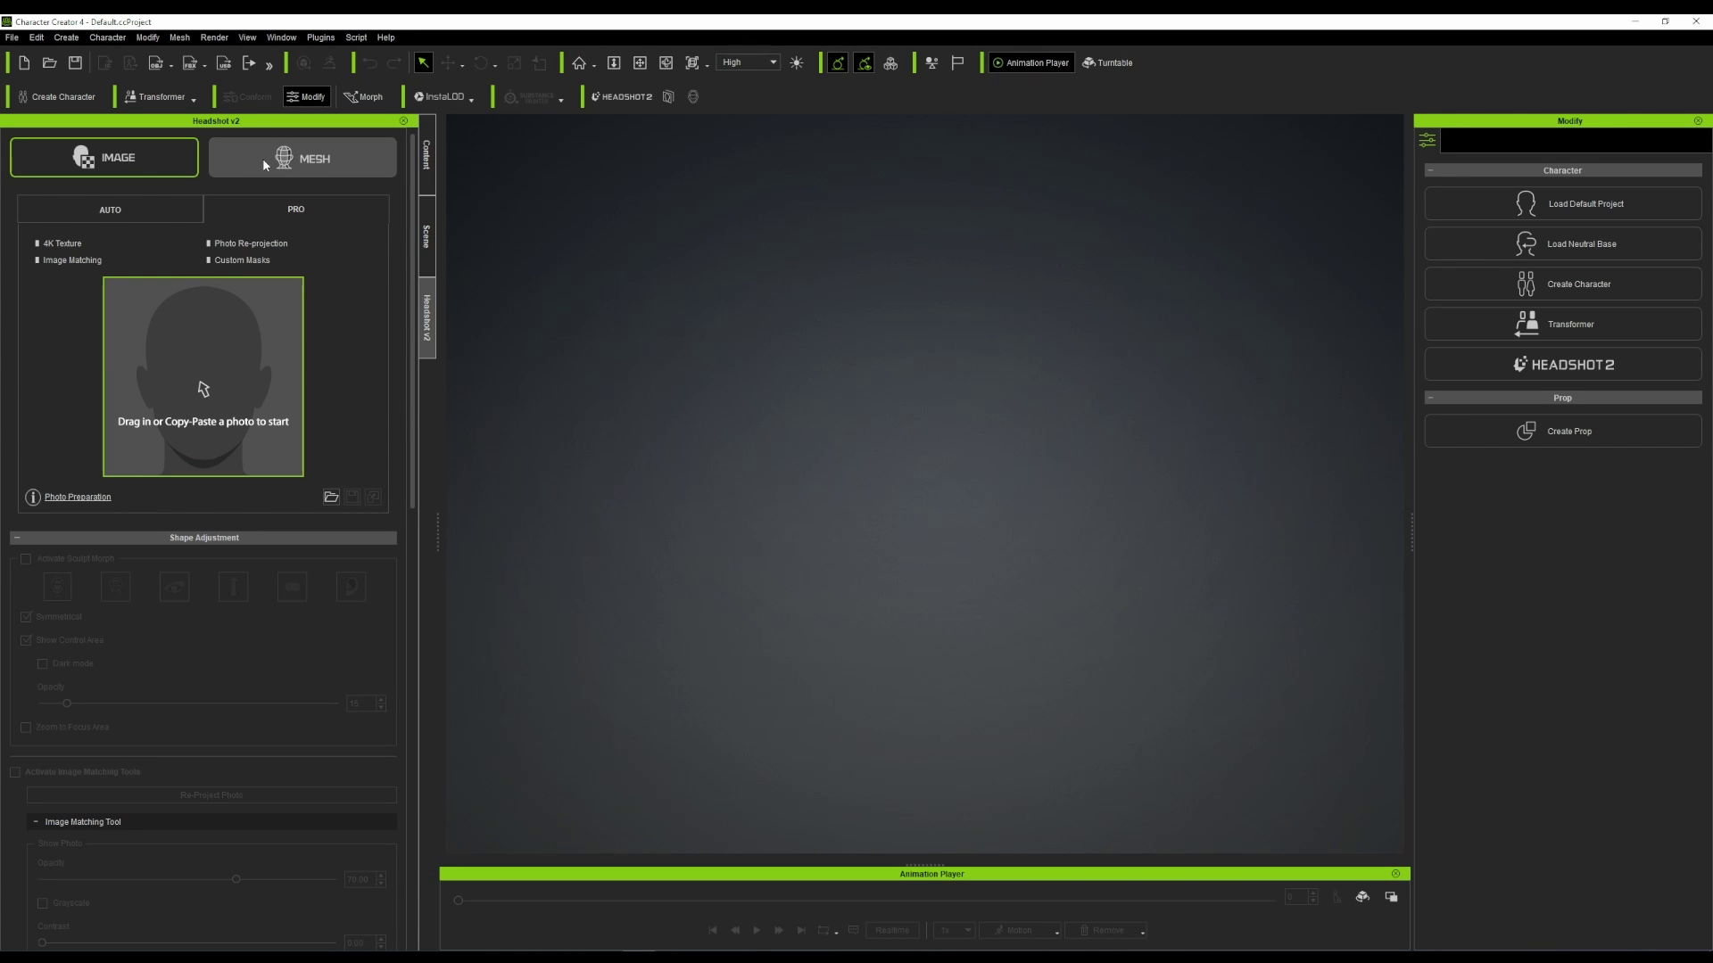
pyautogui.click(310, 169)
pyautogui.click(97, 173)
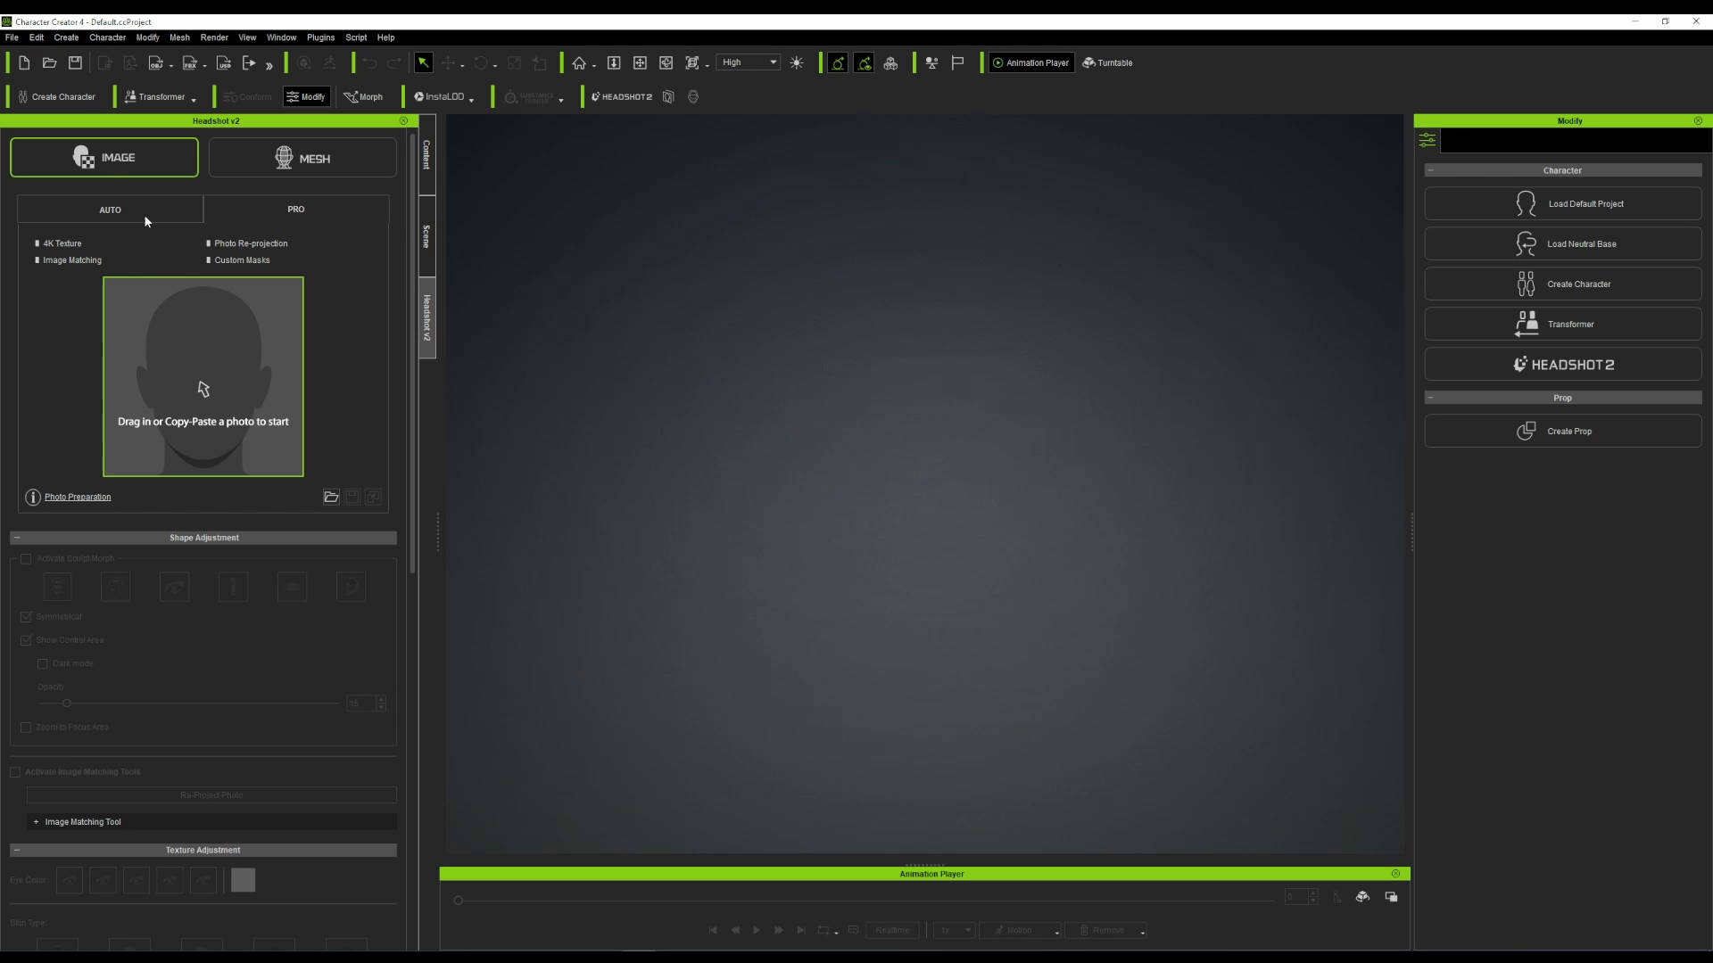
pyautogui.click(277, 158)
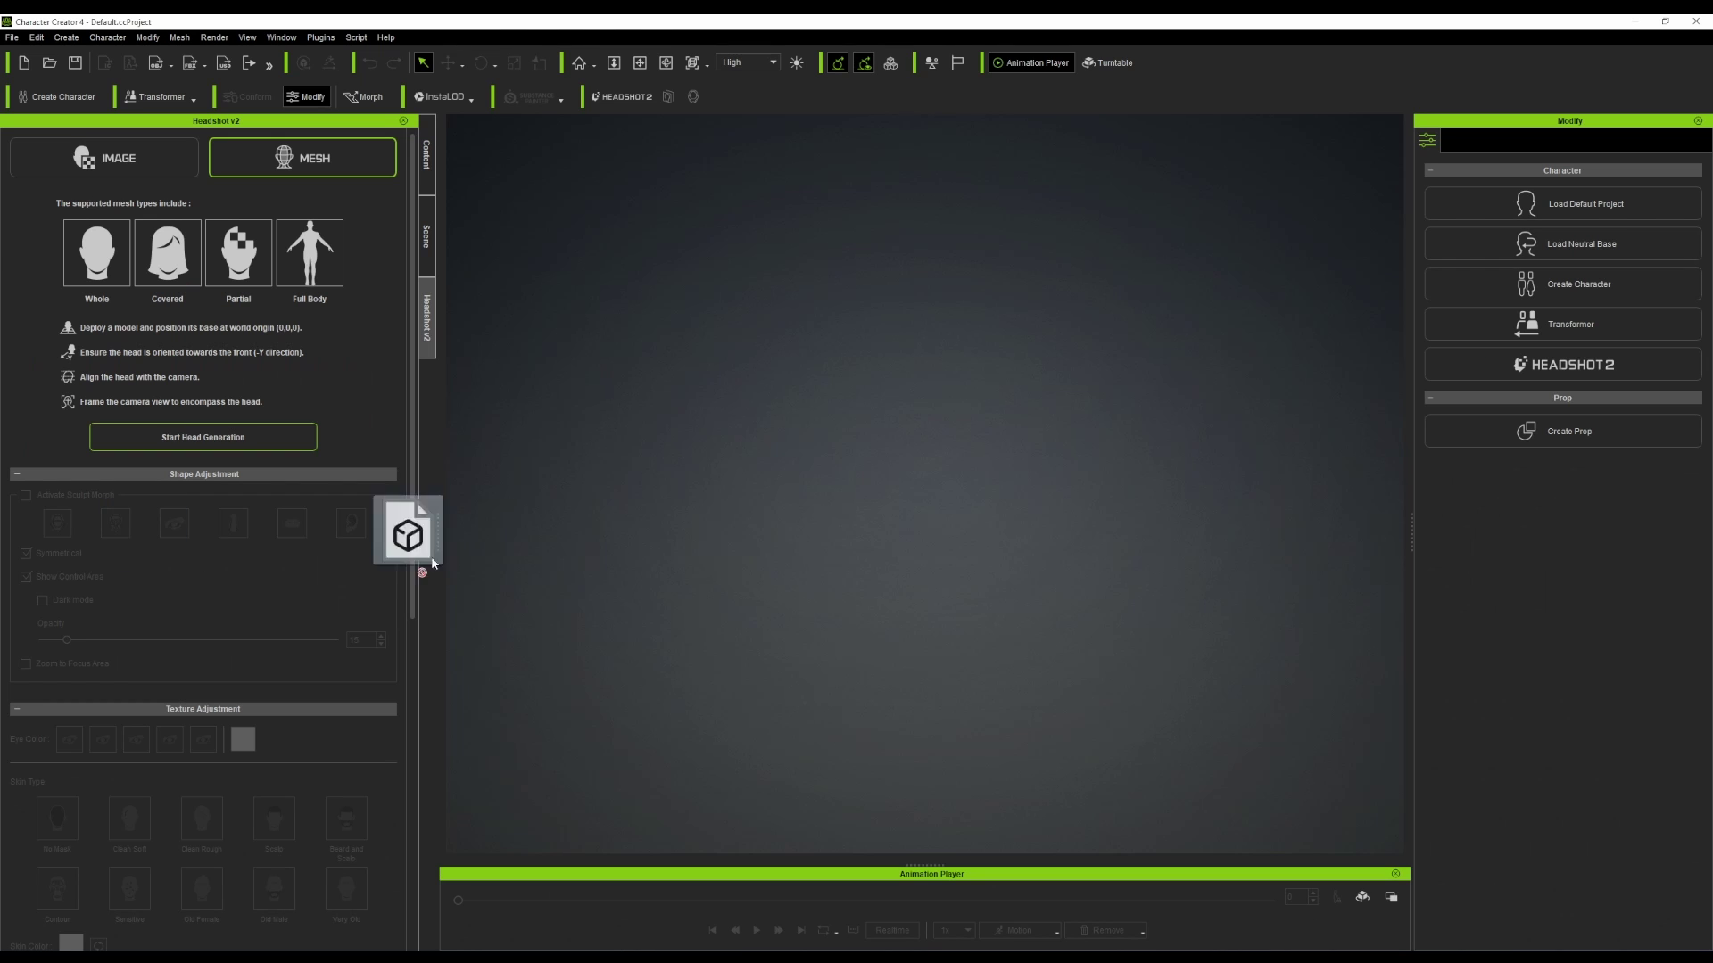
pyautogui.moveTo(408, 560); pyautogui.dragTo(897, 489)
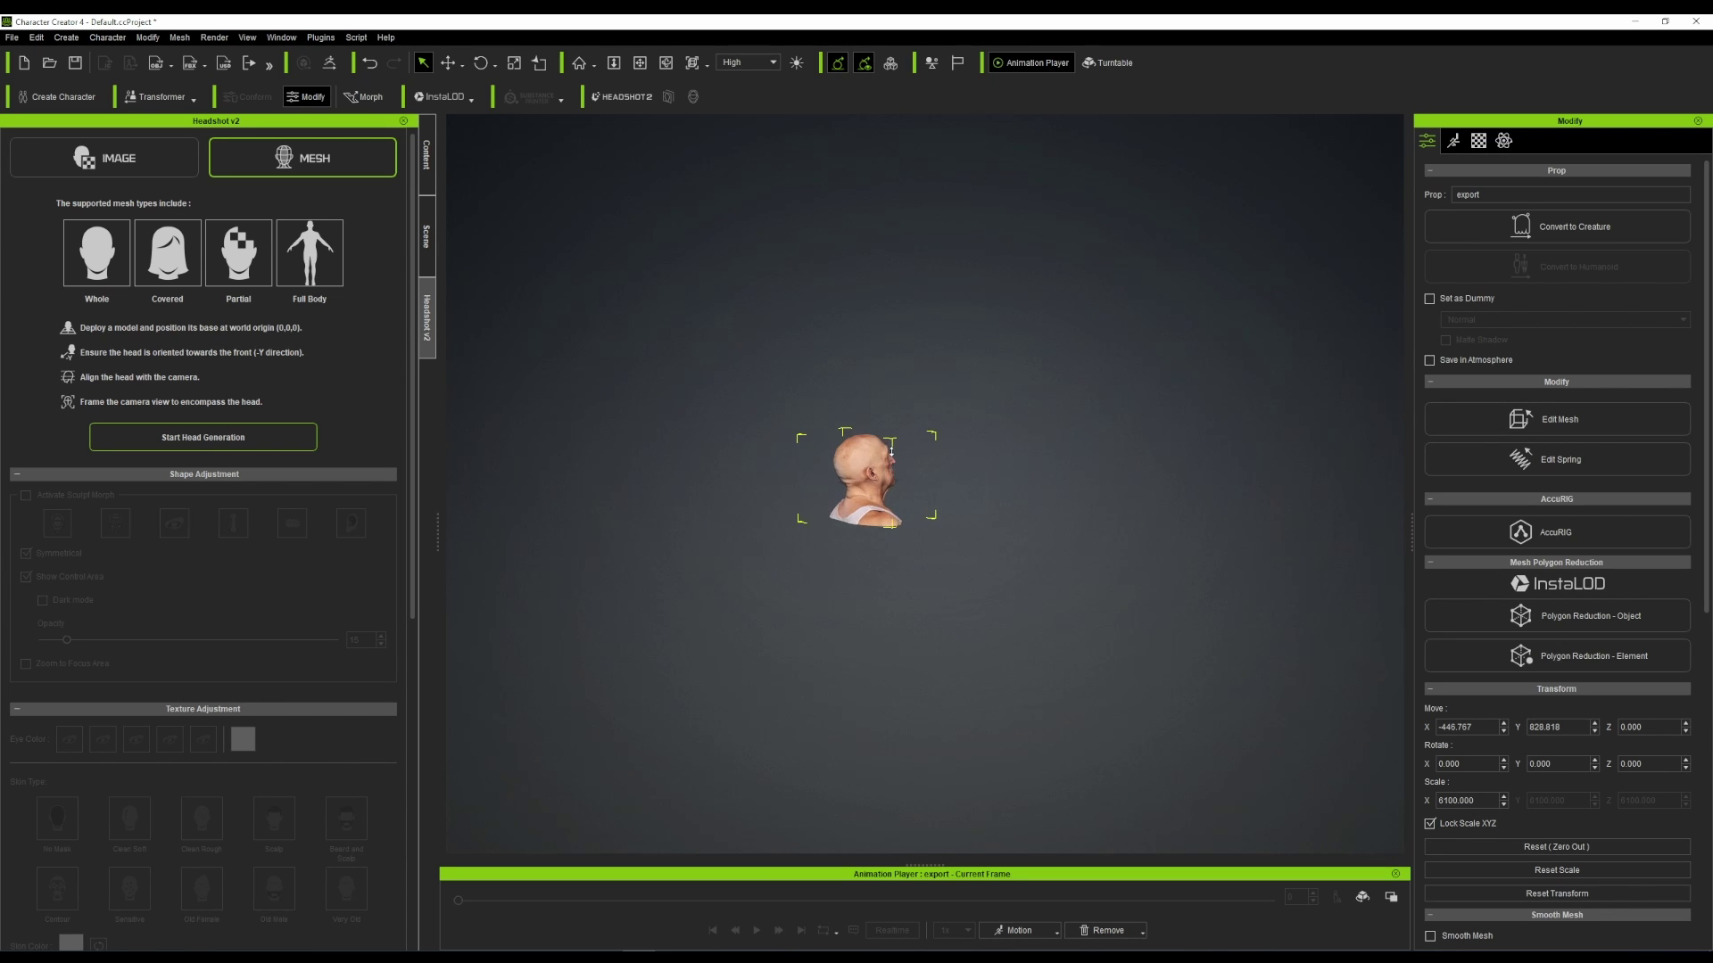
# - Rotate the imported head mesh to face forward and frame it in the front camera view
pyautogui.click(706, 64)
pyautogui.click(747, 89)
pyautogui.press('e')
pyautogui.moveTo(981, 521); pyautogui.dragTo(884, 519)
pyautogui.moveTo(894, 443); pyautogui.dragTo(978, 448)
pyautogui.scroll(-4, 1085, 567)
pyautogui.scroll(6, 1104, 597)
pyautogui.keyDown('alt'); pyautogui.moveTo(1106, 598); pyautogui.dragTo(1204, 643); pyautogui.keyUp('alt')
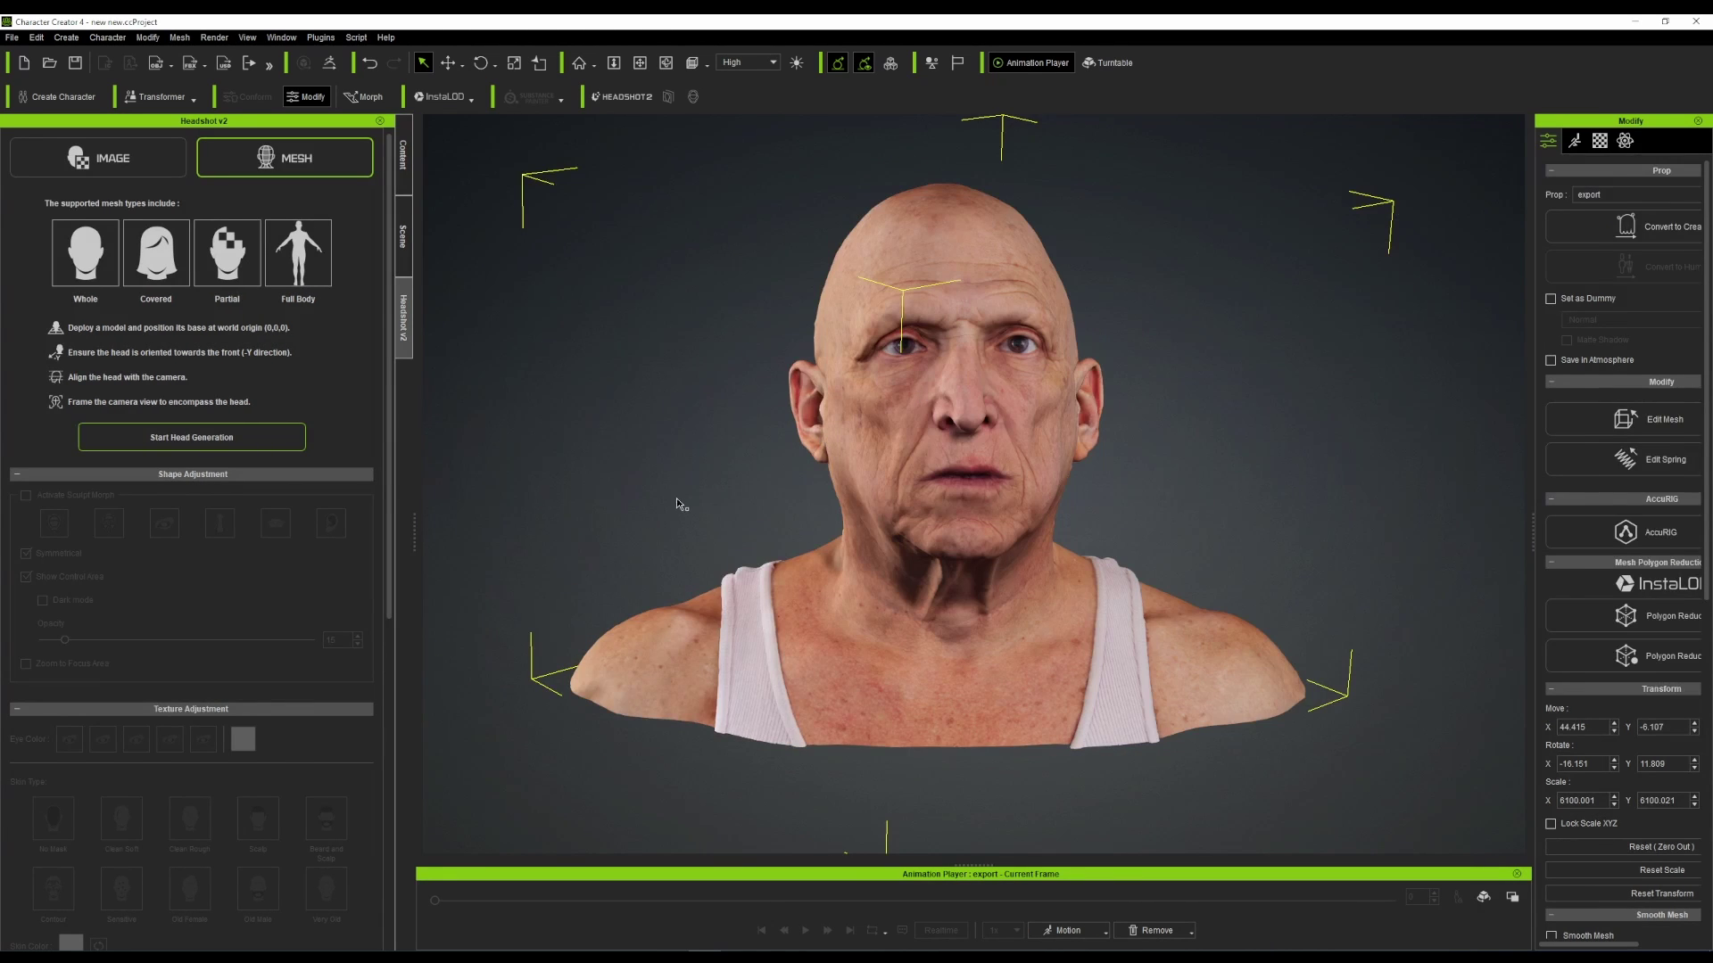
# - Start head generation from the mesh and widen the alignment workspace to show both heads clearly
pyautogui.click(234, 438)
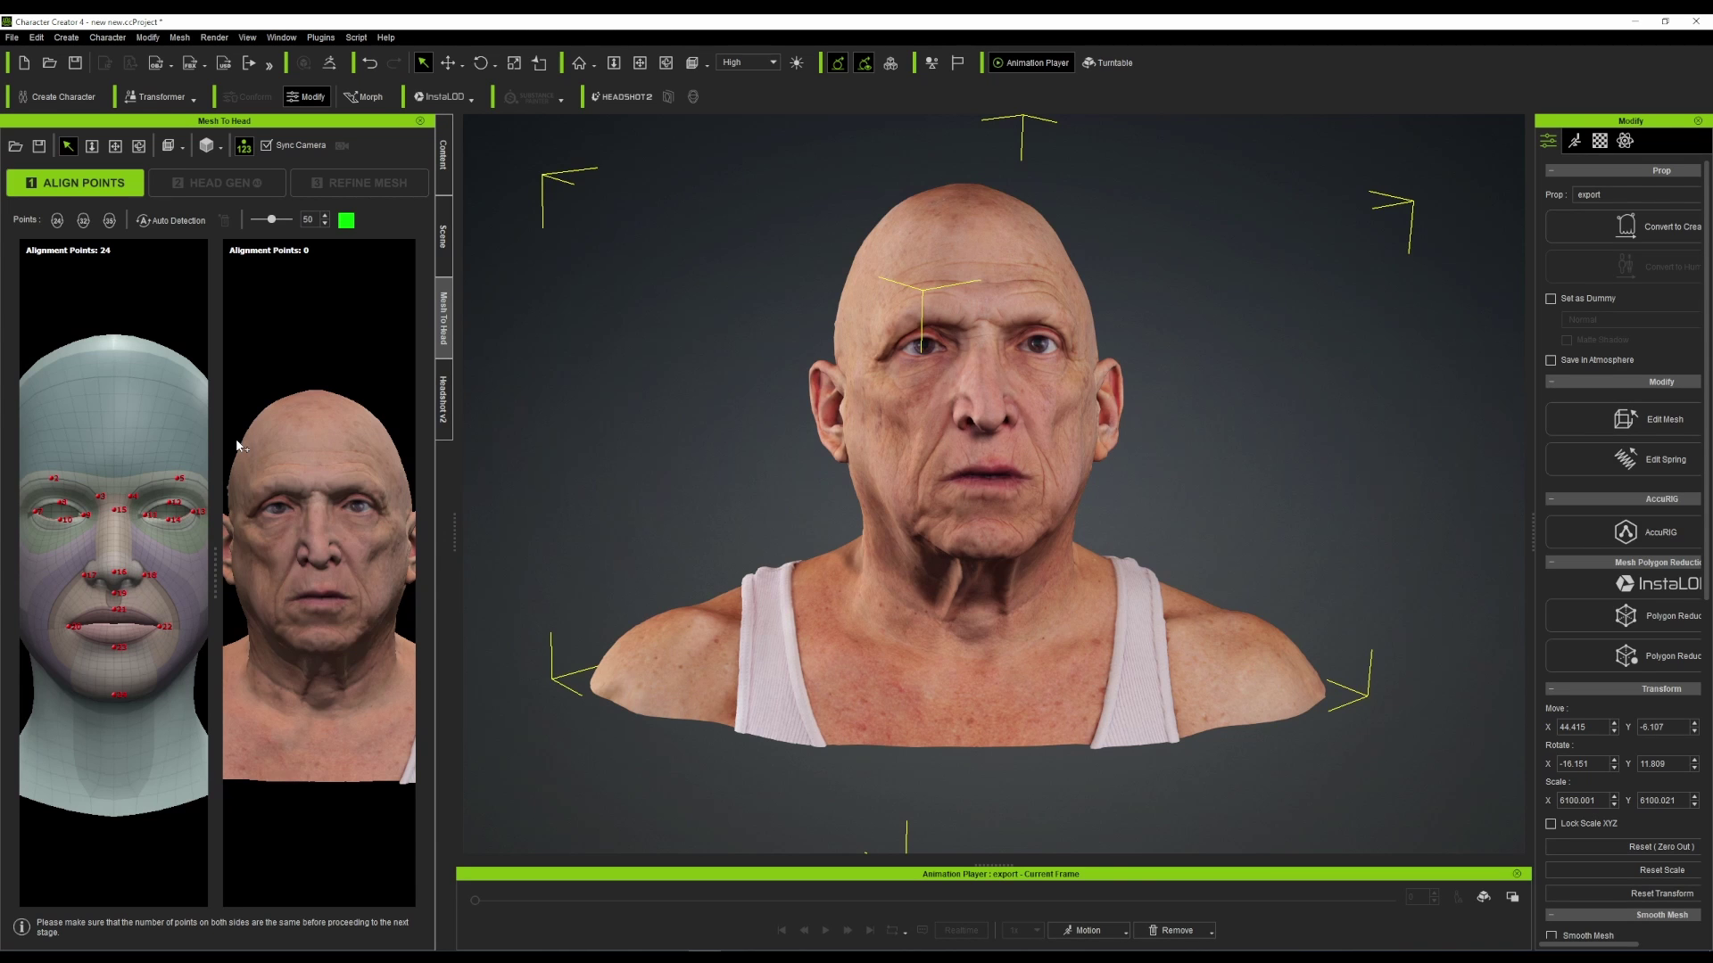
pyautogui.moveTo(452, 537); pyautogui.dragTo(1081, 562)
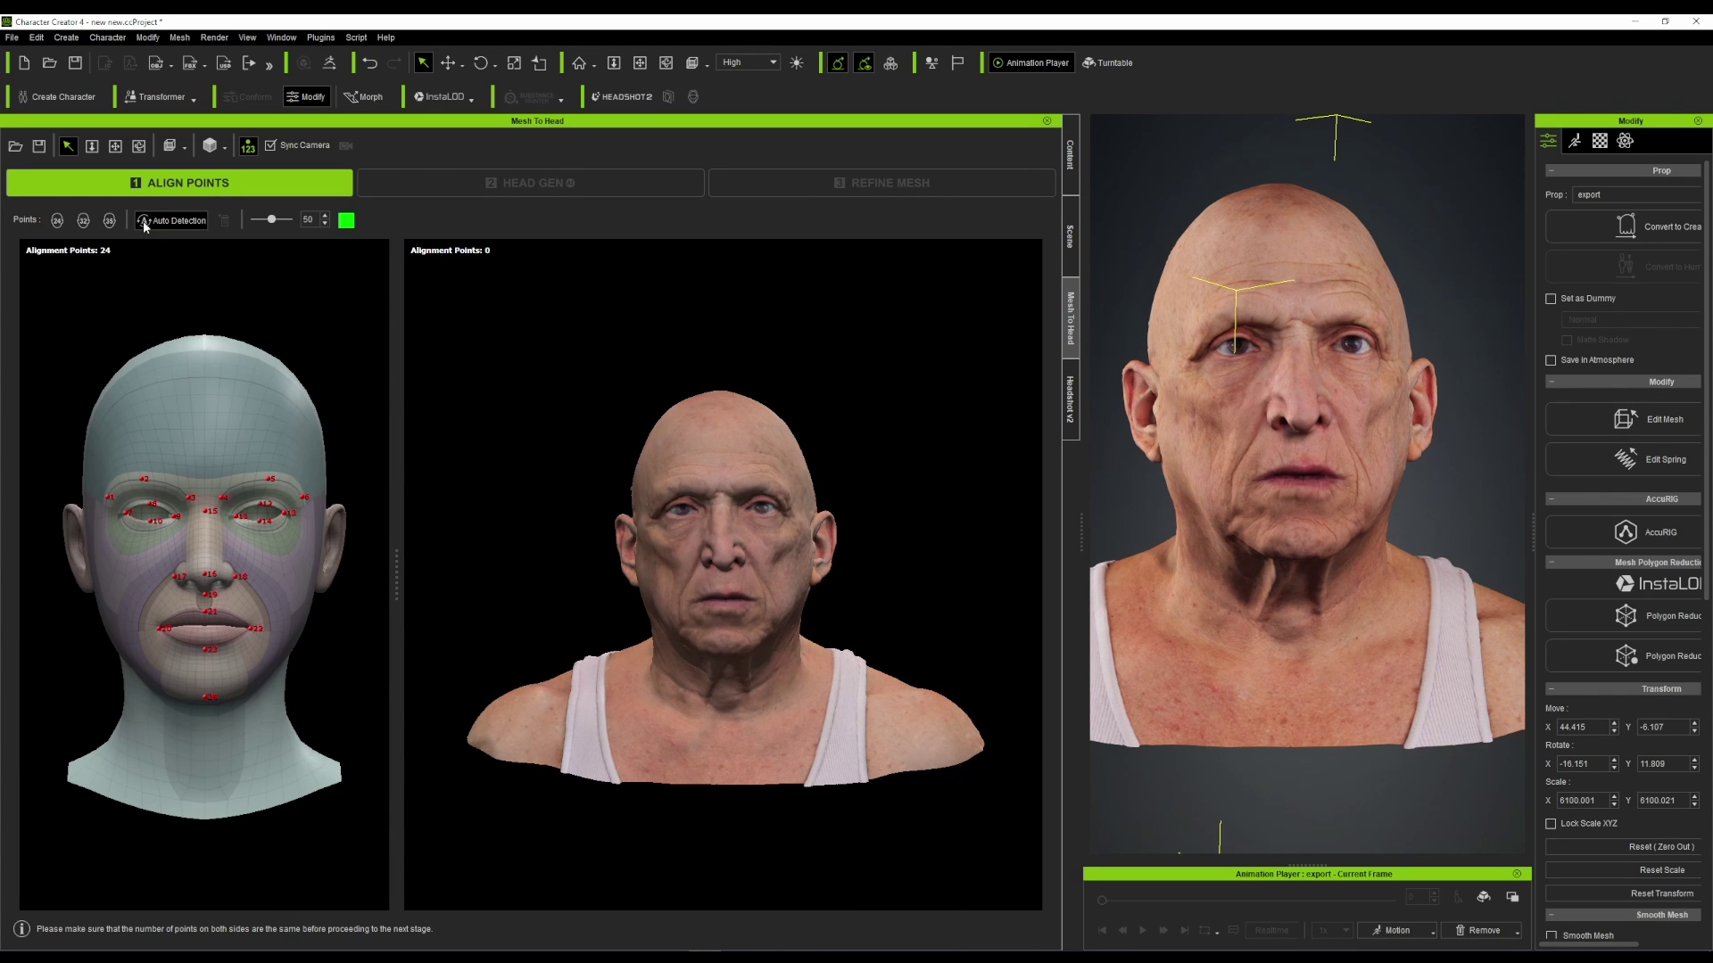
pyautogui.scroll(9, 728, 551)
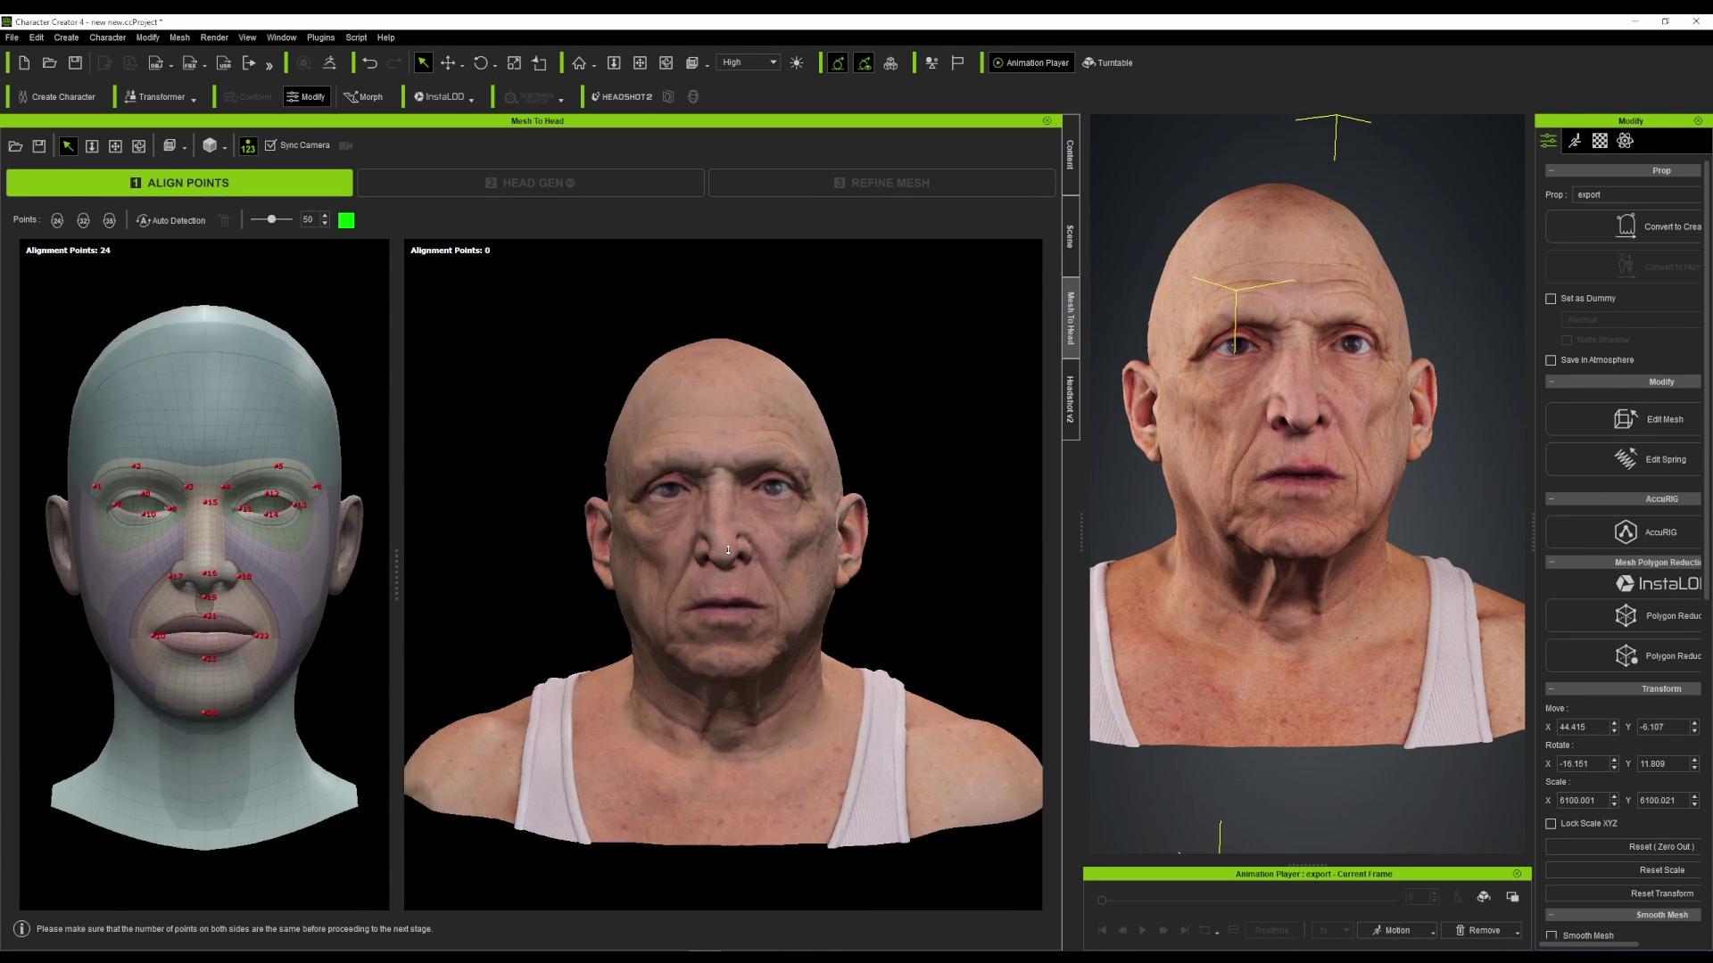
pyautogui.scroll(-3, 728, 551)
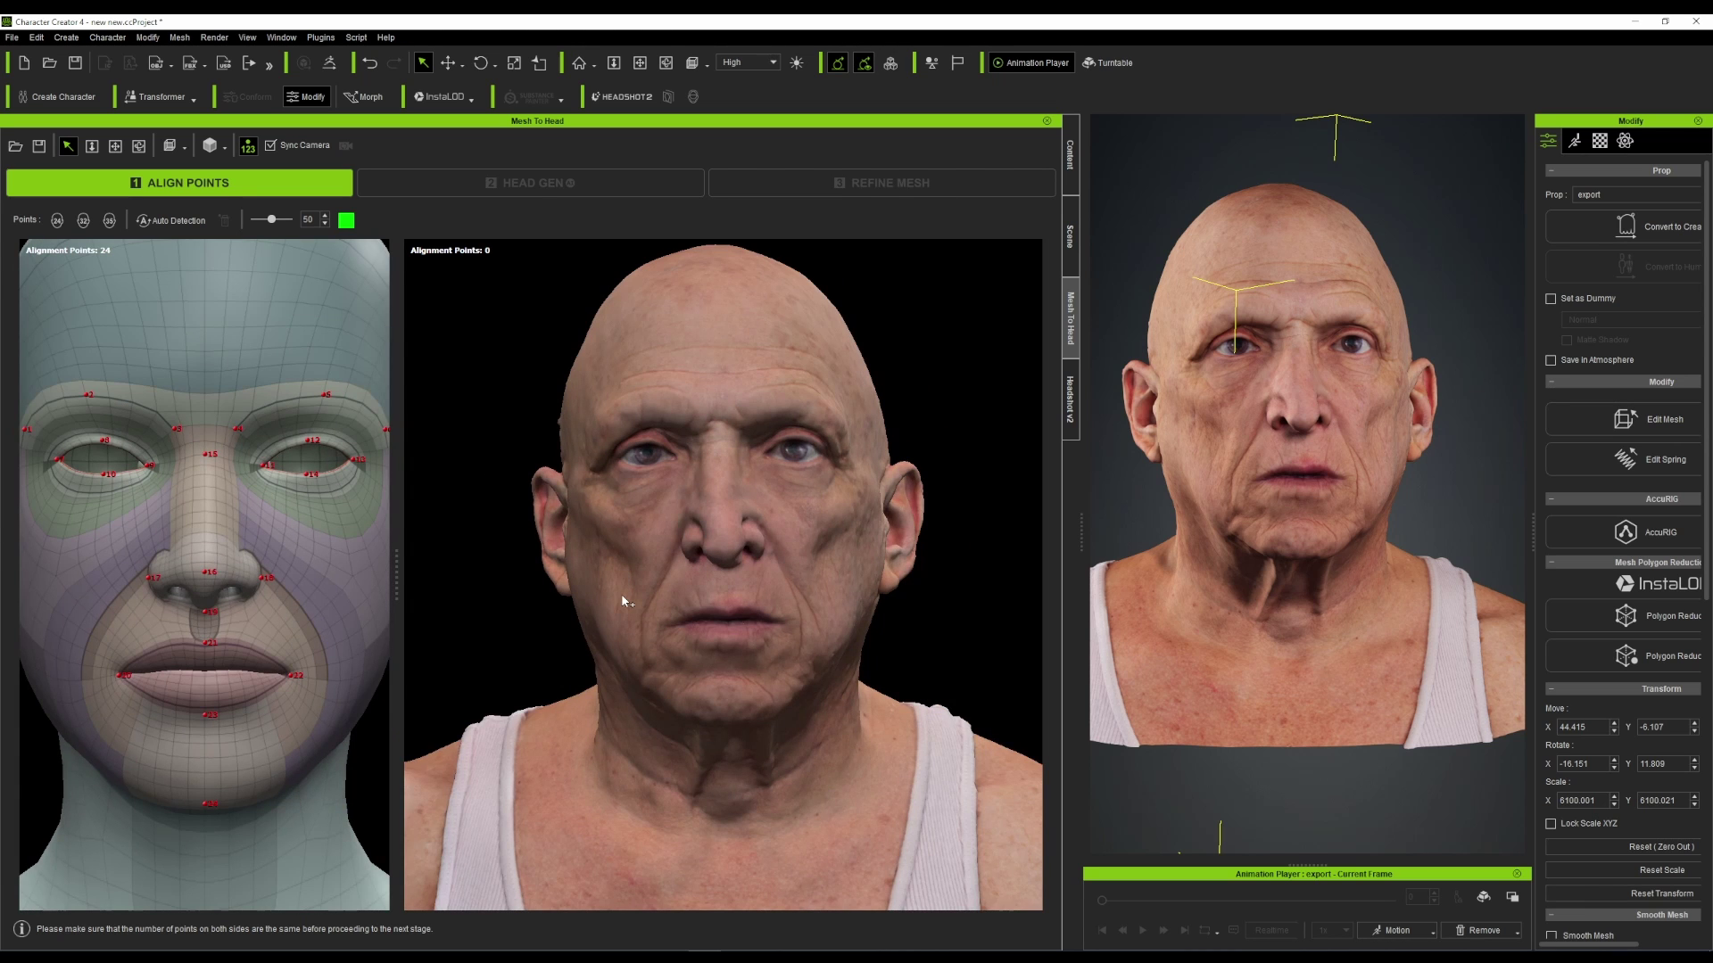
# - Manually place alignment points 1 to 3 along the brow above the man's right eye
pyautogui.moveTo(650, 618); pyautogui.dragTo(865, 608, button='right')
pyautogui.scroll(5, 757, 368)
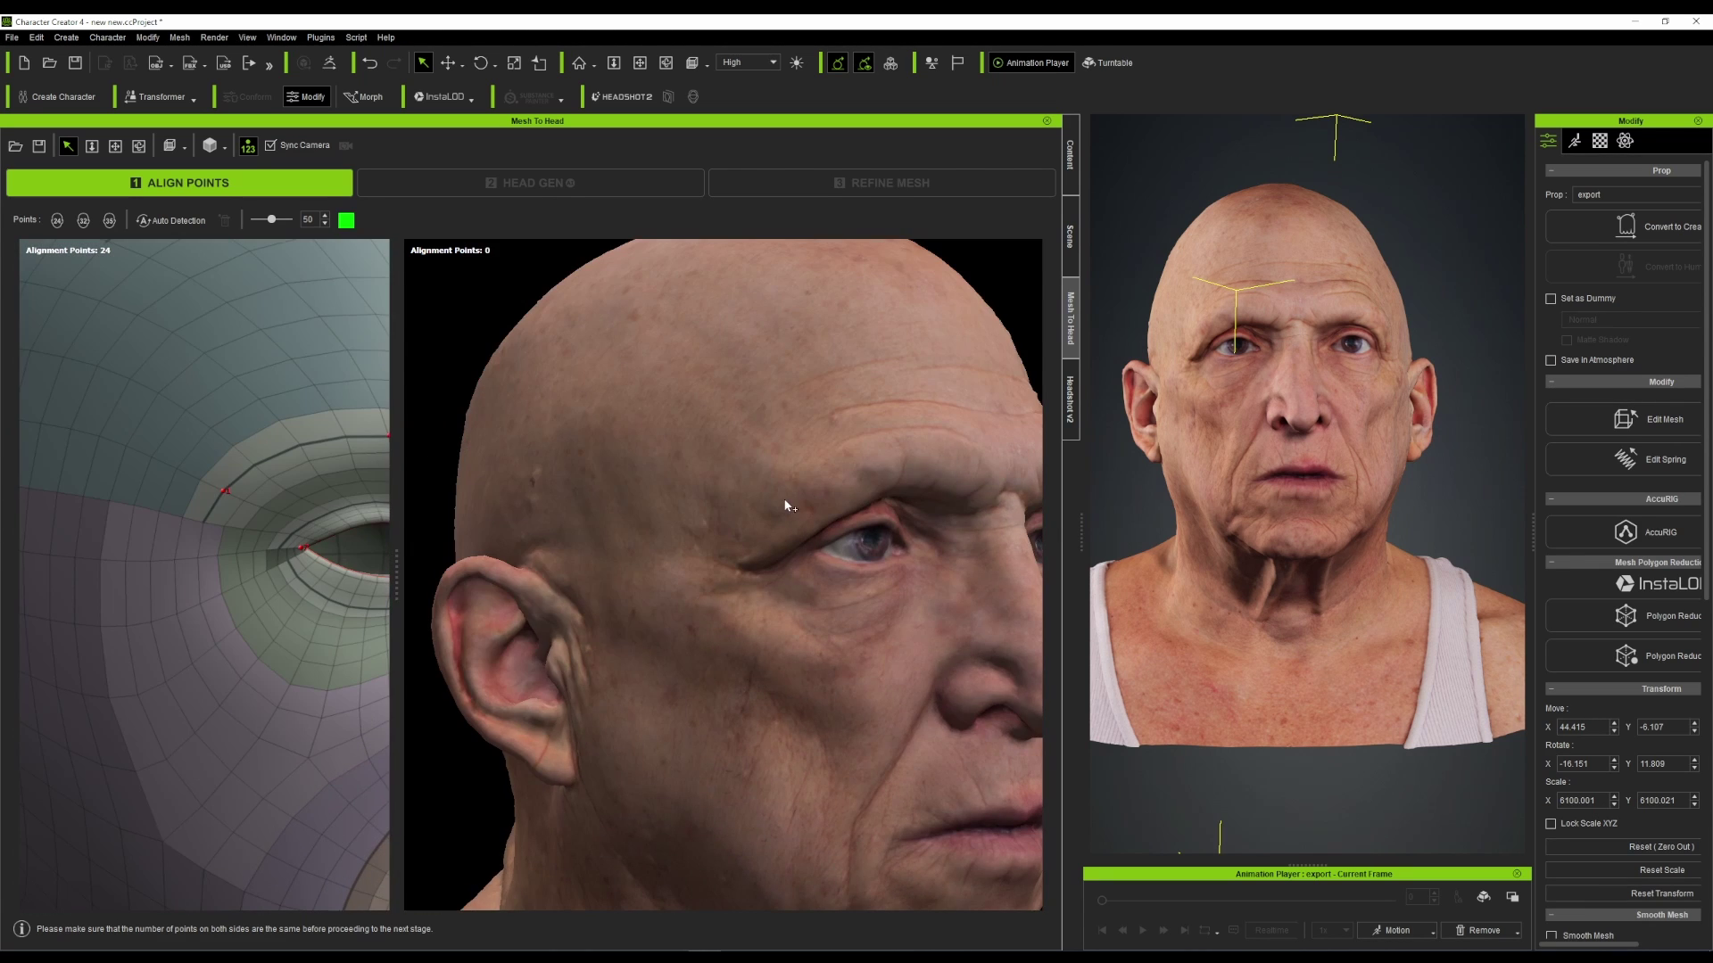
pyautogui.scroll(-4, 294, 676)
pyautogui.scroll(1, 834, 462)
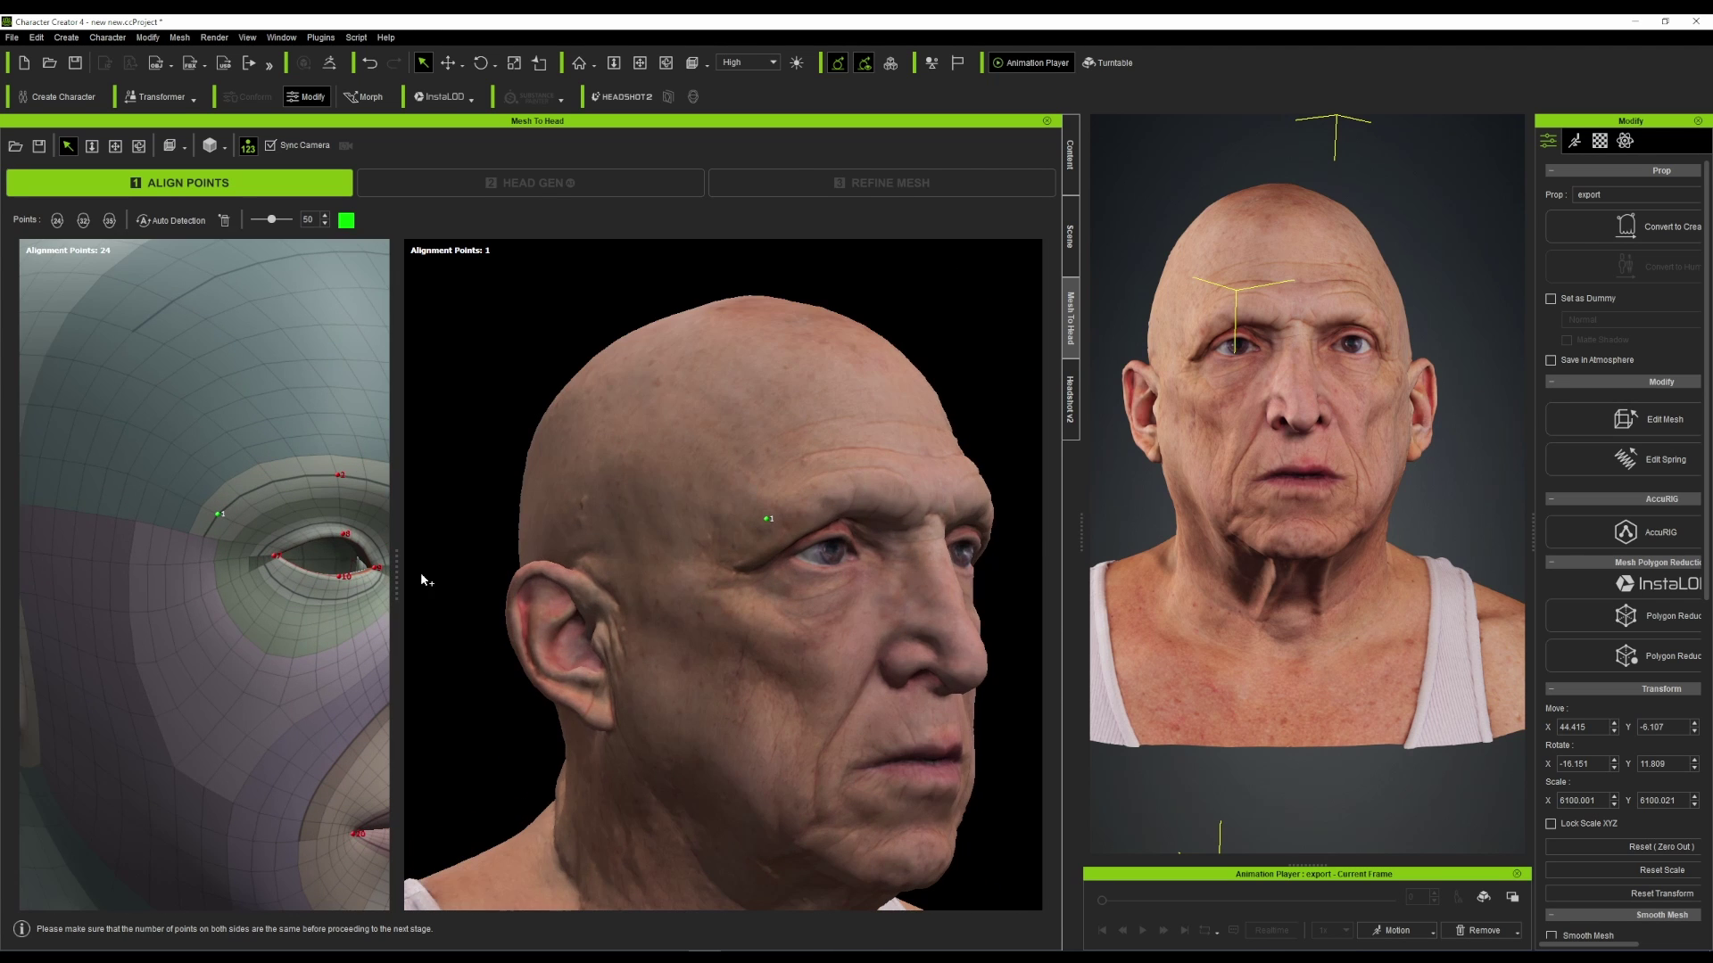
pyautogui.moveTo(470, 547); pyautogui.dragTo(316, 584, button='right')
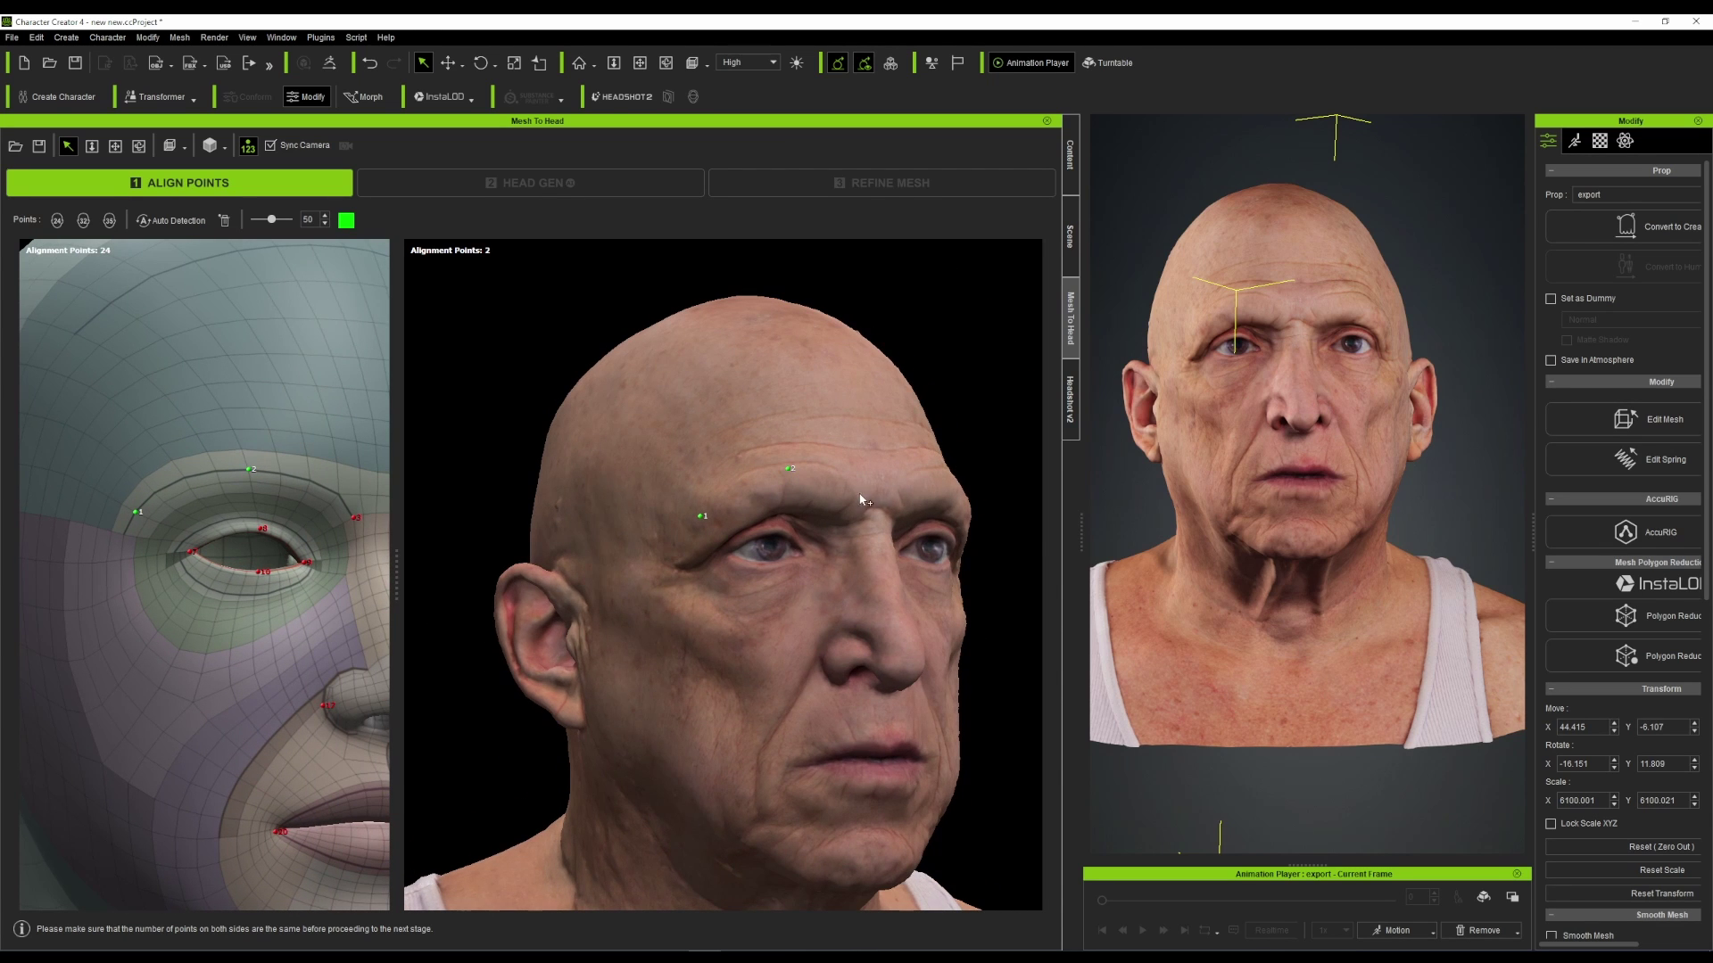
pyautogui.scroll(-5, 839, 564)
# - Auto-detect the 24 facial alignment points on the scanned head and check their placement around the eyes
pyautogui.moveTo(892, 656); pyautogui.dragTo(782, 641, button='right')
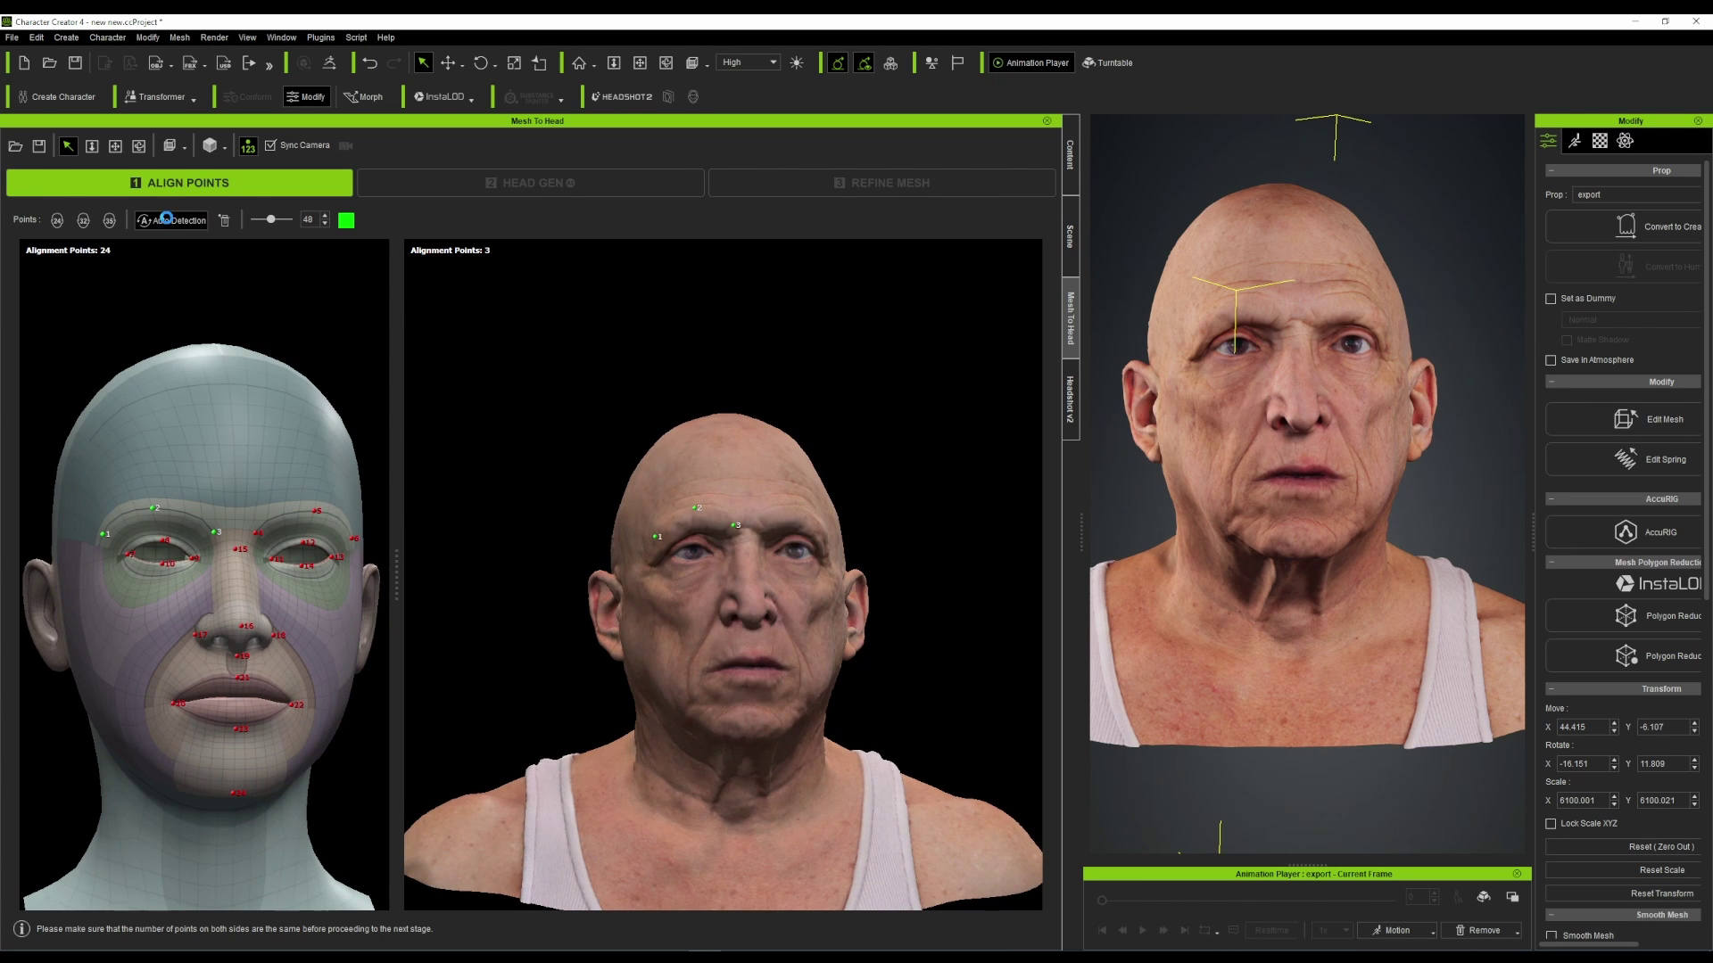
pyautogui.scroll(5, 189, 547)
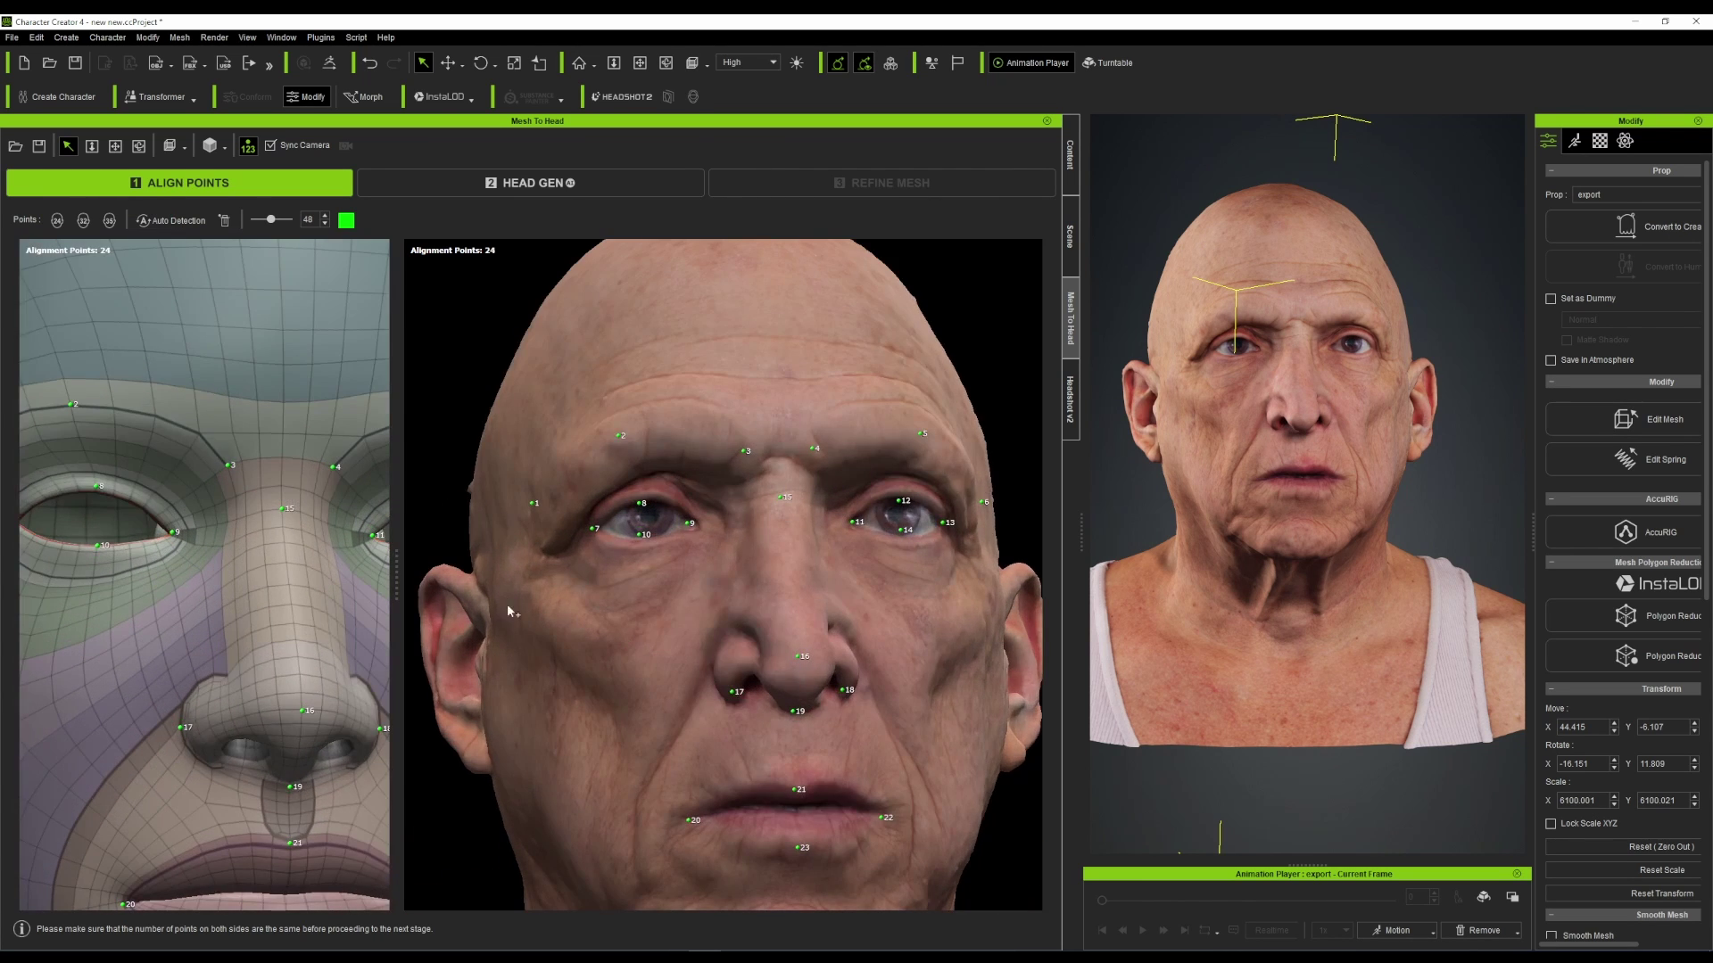
pyautogui.scroll(3, 276, 680)
pyautogui.scroll(3, 770, 512)
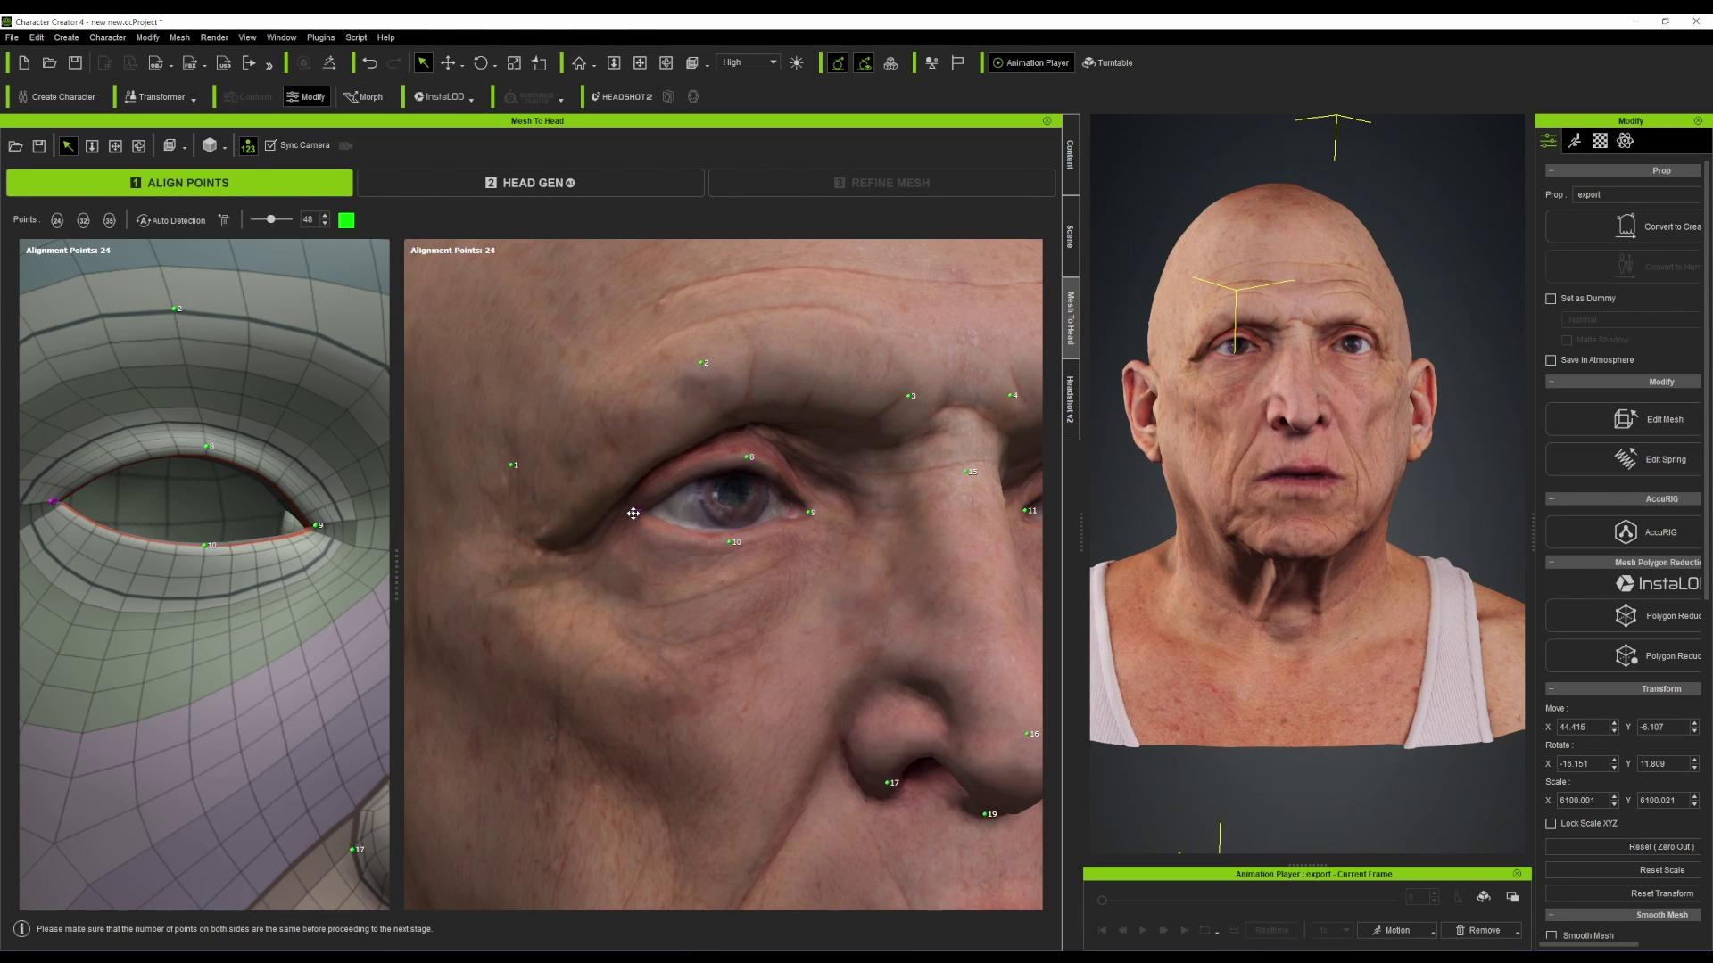
pyautogui.scroll(-7, 782, 578)
pyautogui.moveTo(783, 578); pyautogui.dragTo(695, 571, button='right')
pyautogui.scroll(10, 777, 496)
pyautogui.scroll(-5, 798, 519)
pyautogui.scroll(-5, 805, 535)
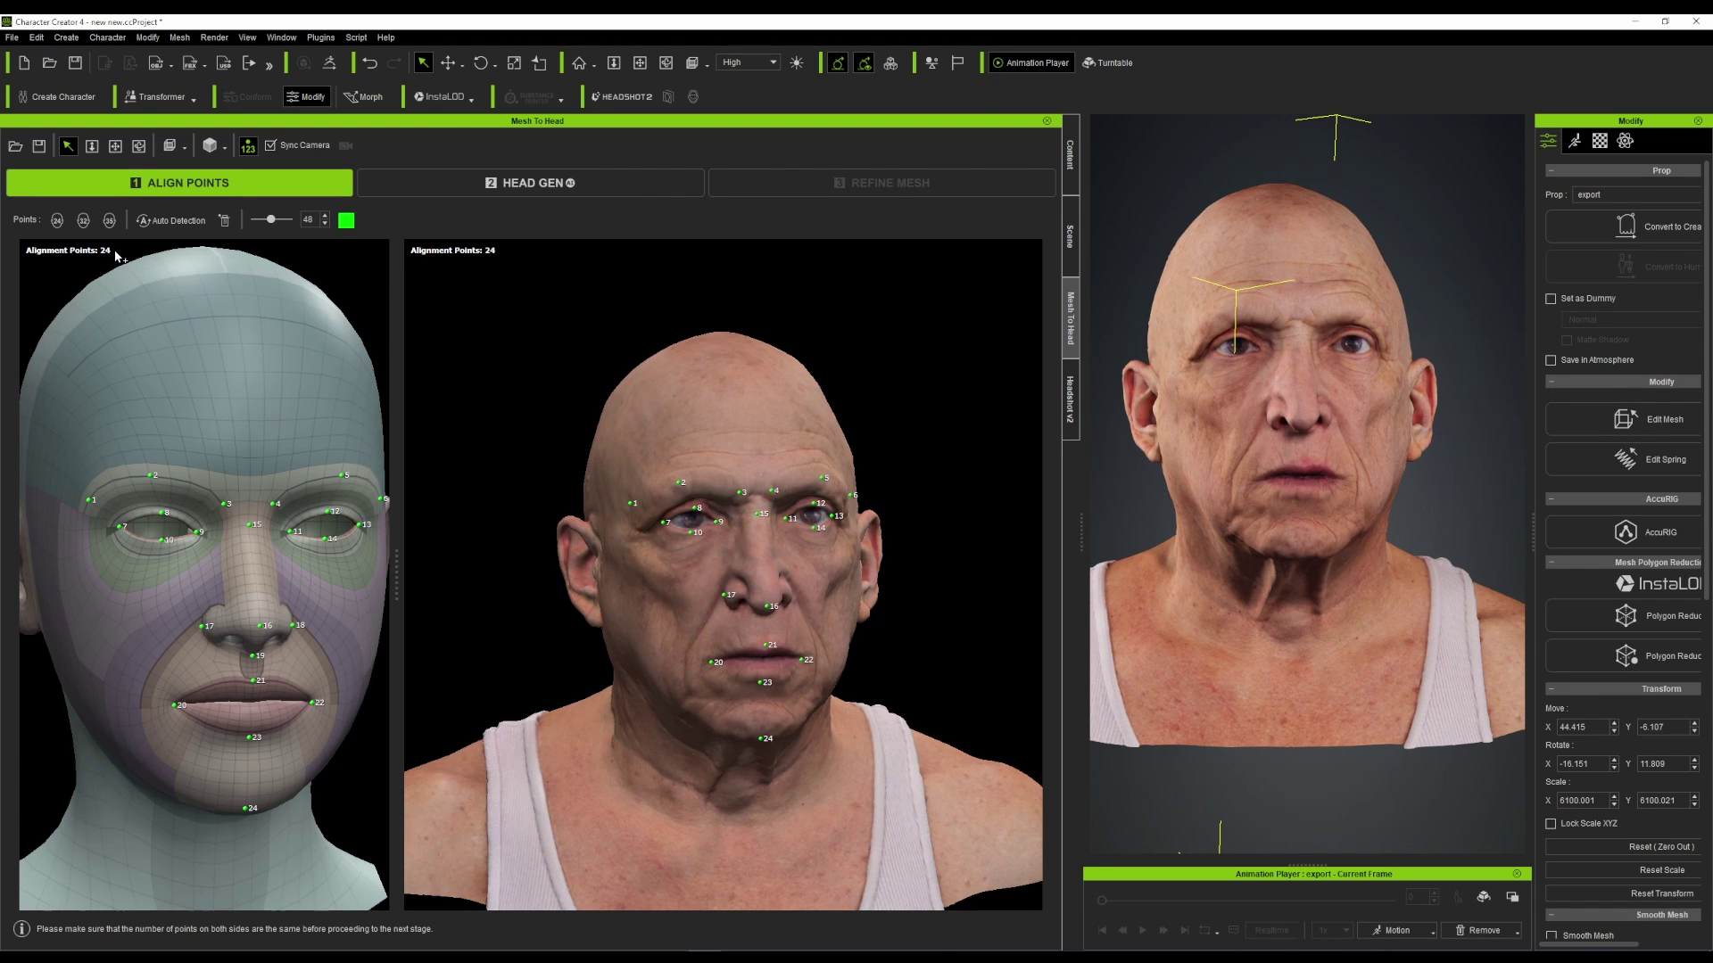
# - Switch to the 35-point alignment set and place the first added points around the man's right ear
pyautogui.click(109, 221)
pyautogui.scroll(-3, 699, 525)
pyautogui.moveTo(654, 614); pyautogui.dragTo(870, 553, button='right')
pyautogui.scroll(8, 682, 546)
pyautogui.scroll(-7, 683, 550)
pyautogui.scroll(3, 682, 549)
pyautogui.scroll(3, 869, 553)
pyautogui.click(874, 529)
pyautogui.click(884, 660)
pyautogui.moveTo(885, 660); pyautogui.dragTo(879, 673, button='right')
pyautogui.click(795, 508)
# - Place further alignment points on the rest of the scanned head, covering the other ear, crown and neck
pyautogui.scroll(-4, 796, 513)
pyautogui.moveTo(795, 518); pyautogui.dragTo(744, 535, button='right')
pyautogui.scroll(6, 650, 572)
pyautogui.click(691, 529)
pyautogui.scroll(-6, 691, 529)
pyautogui.click(648, 439)
pyautogui.moveTo(648, 439); pyautogui.dragTo(714, 463, button='right')
pyautogui.moveTo(874, 615); pyautogui.dragTo(651, 683, button='right')
pyautogui.scroll(5, 721, 635)
pyautogui.click(703, 603)
pyautogui.scroll(-6, 703, 603)
pyautogui.click(660, 685)
# - Place the last two alignment points, 34 and 35, on the man's lips
pyautogui.scroll(7, 660, 685)
pyautogui.scroll(3, 852, 658)
pyautogui.click(853, 656)
pyautogui.click(853, 670)
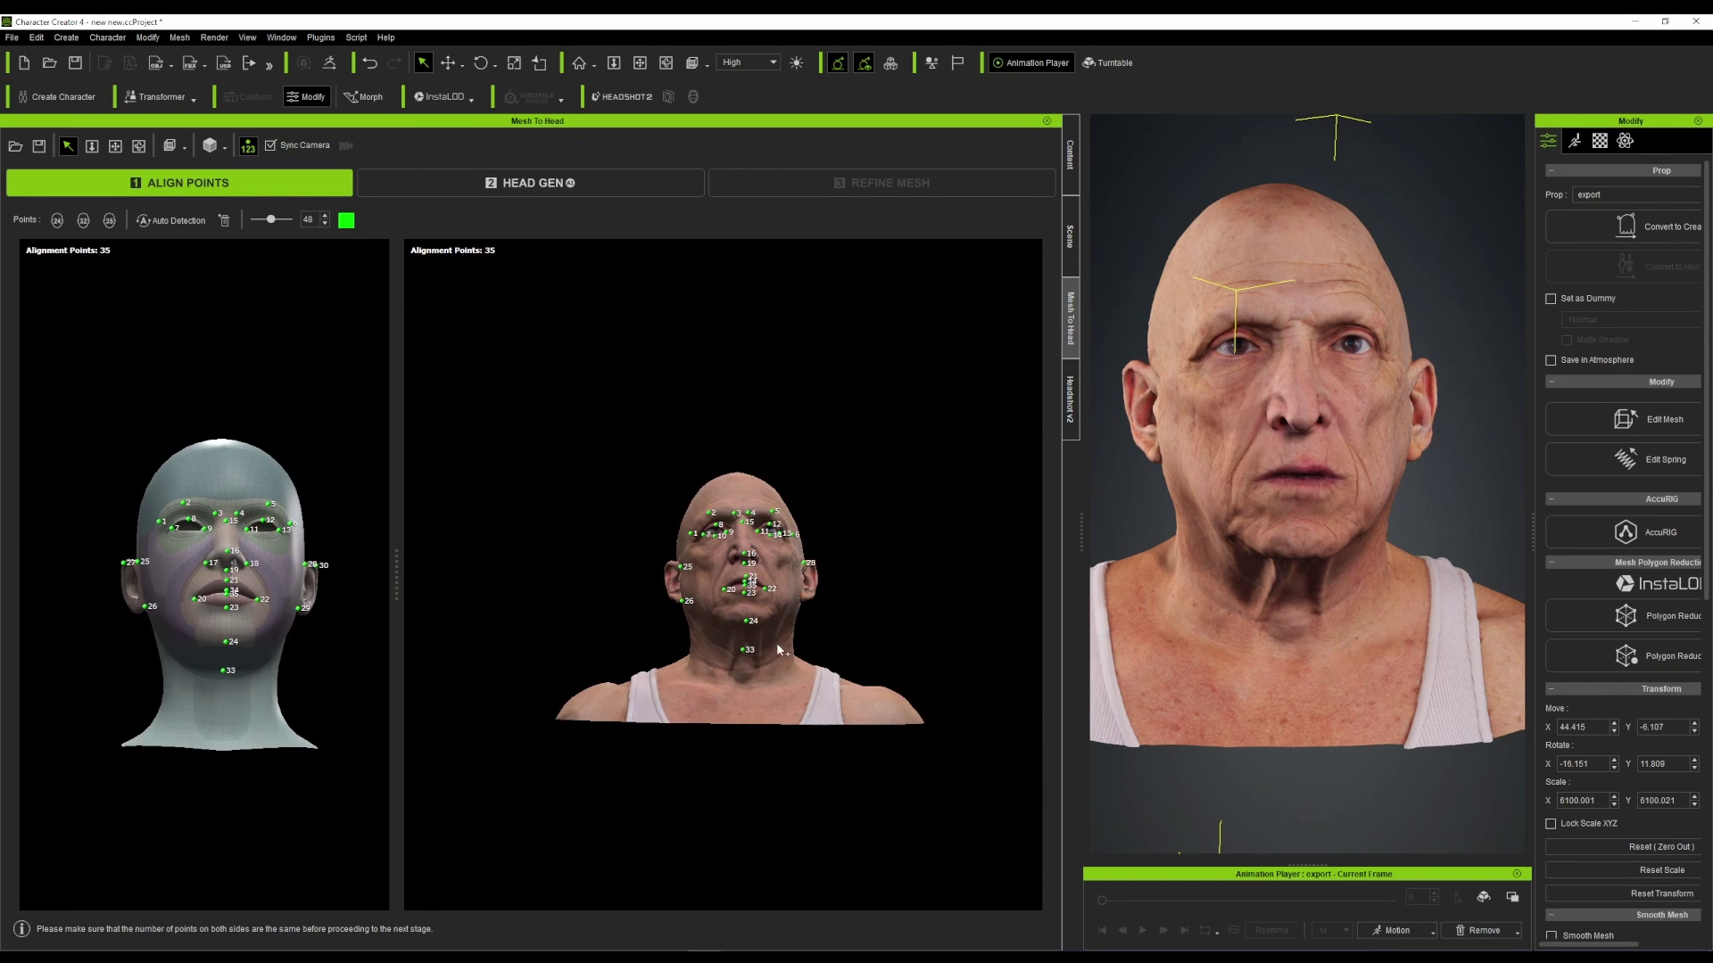
# - Run Head Gen to wrap the base head onto the scan using the 35 aligned points
pyautogui.moveTo(637, 609); pyautogui.dragTo(657, 711, button='right')
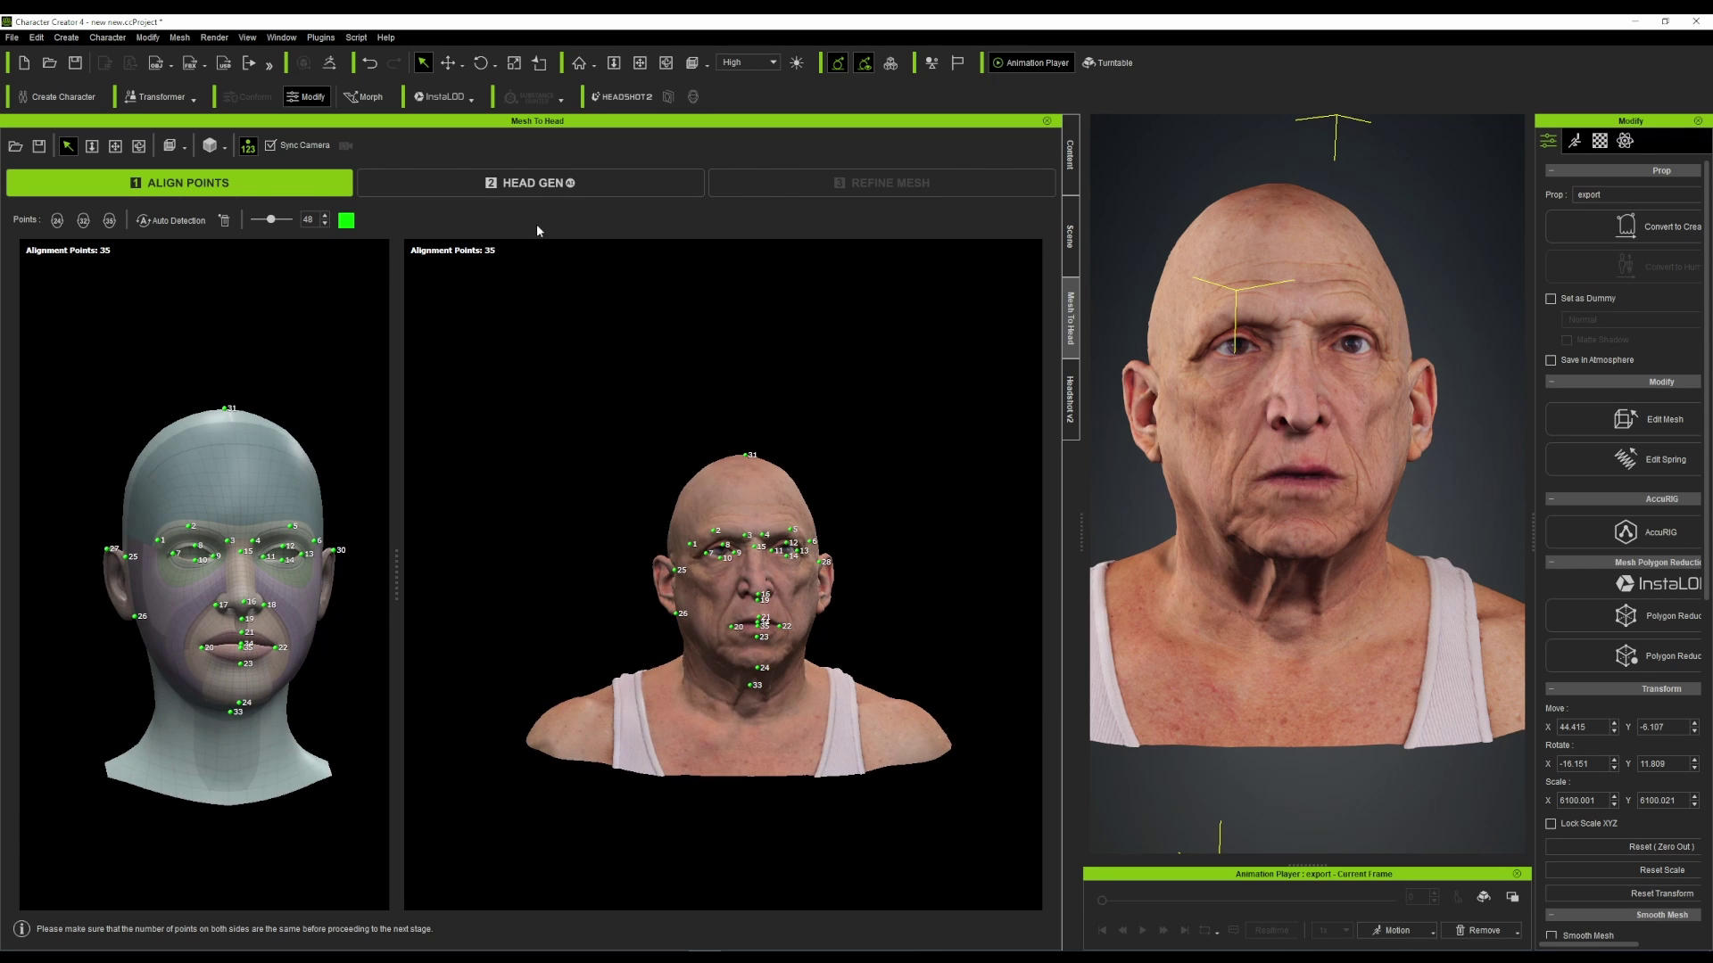
pyautogui.click(543, 184)
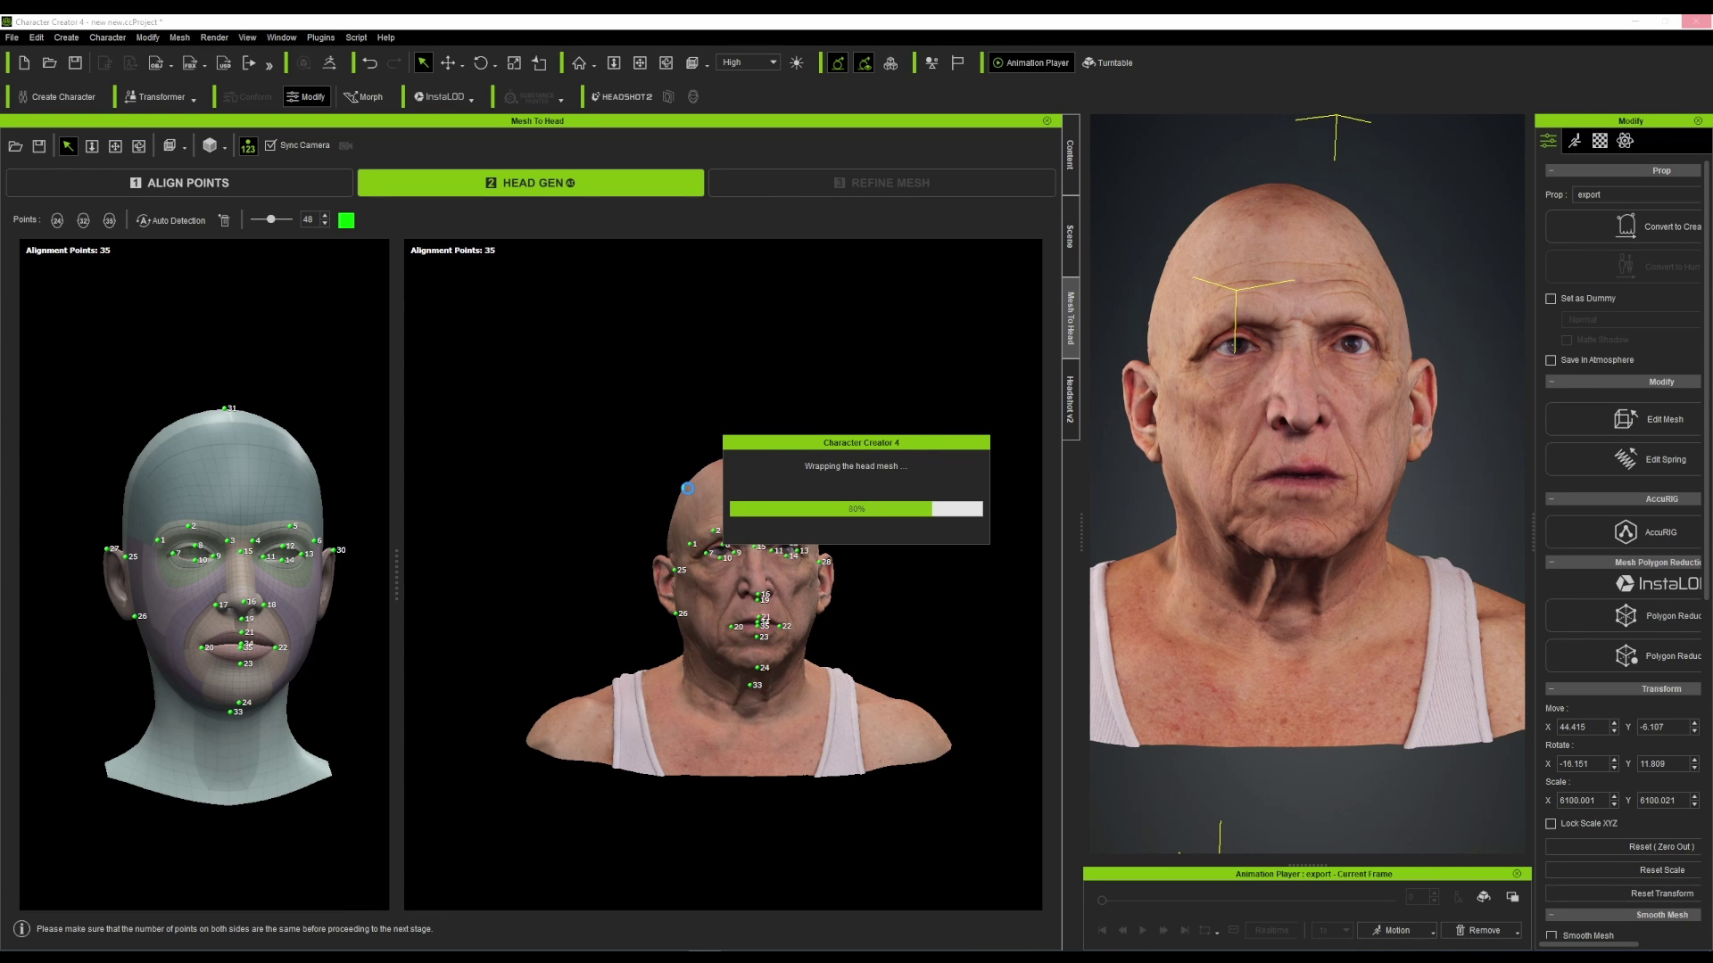
pyautogui.keyDown('alt'); pyautogui.moveTo(733, 603); pyautogui.dragTo(71, 576); pyautogui.keyUp('alt')
pyautogui.moveTo(626, 565); pyautogui.dragTo(610, 623)
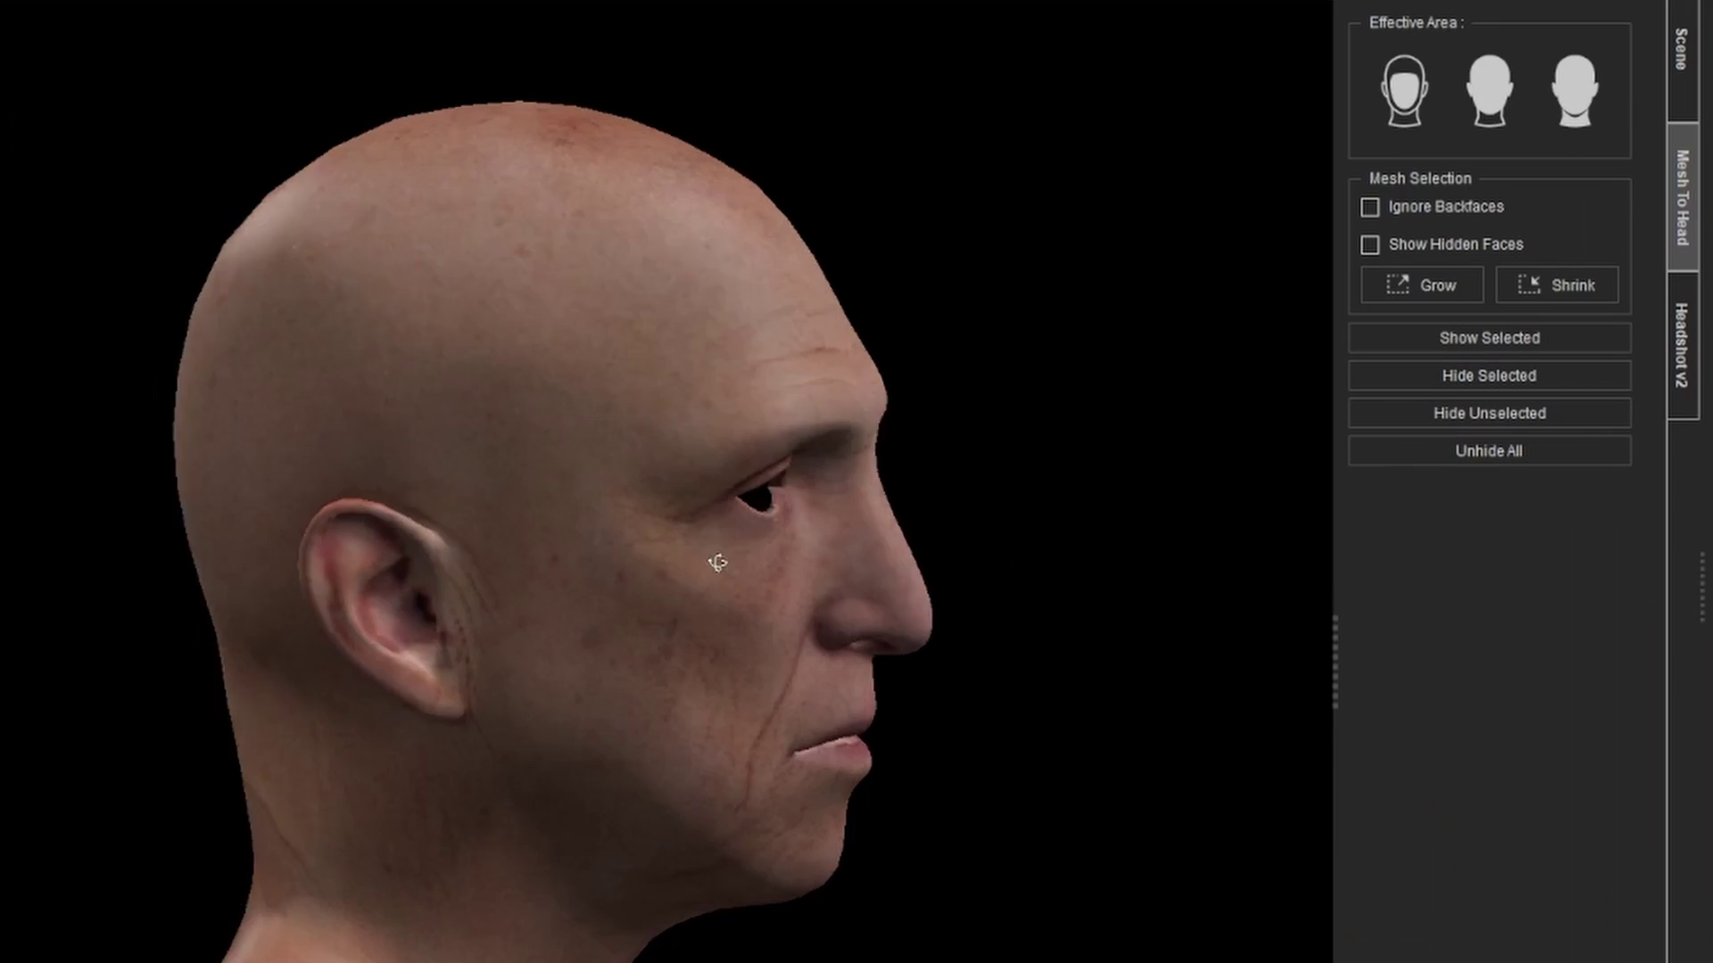
# - Compare the face-only and face-with-ears effective areas, and choose the full head with neck
pyautogui.moveTo(548, 519); pyautogui.dragTo(877, 336)
pyautogui.click(917, 264)
pyautogui.moveTo(841, 680); pyautogui.dragTo(803, 639)
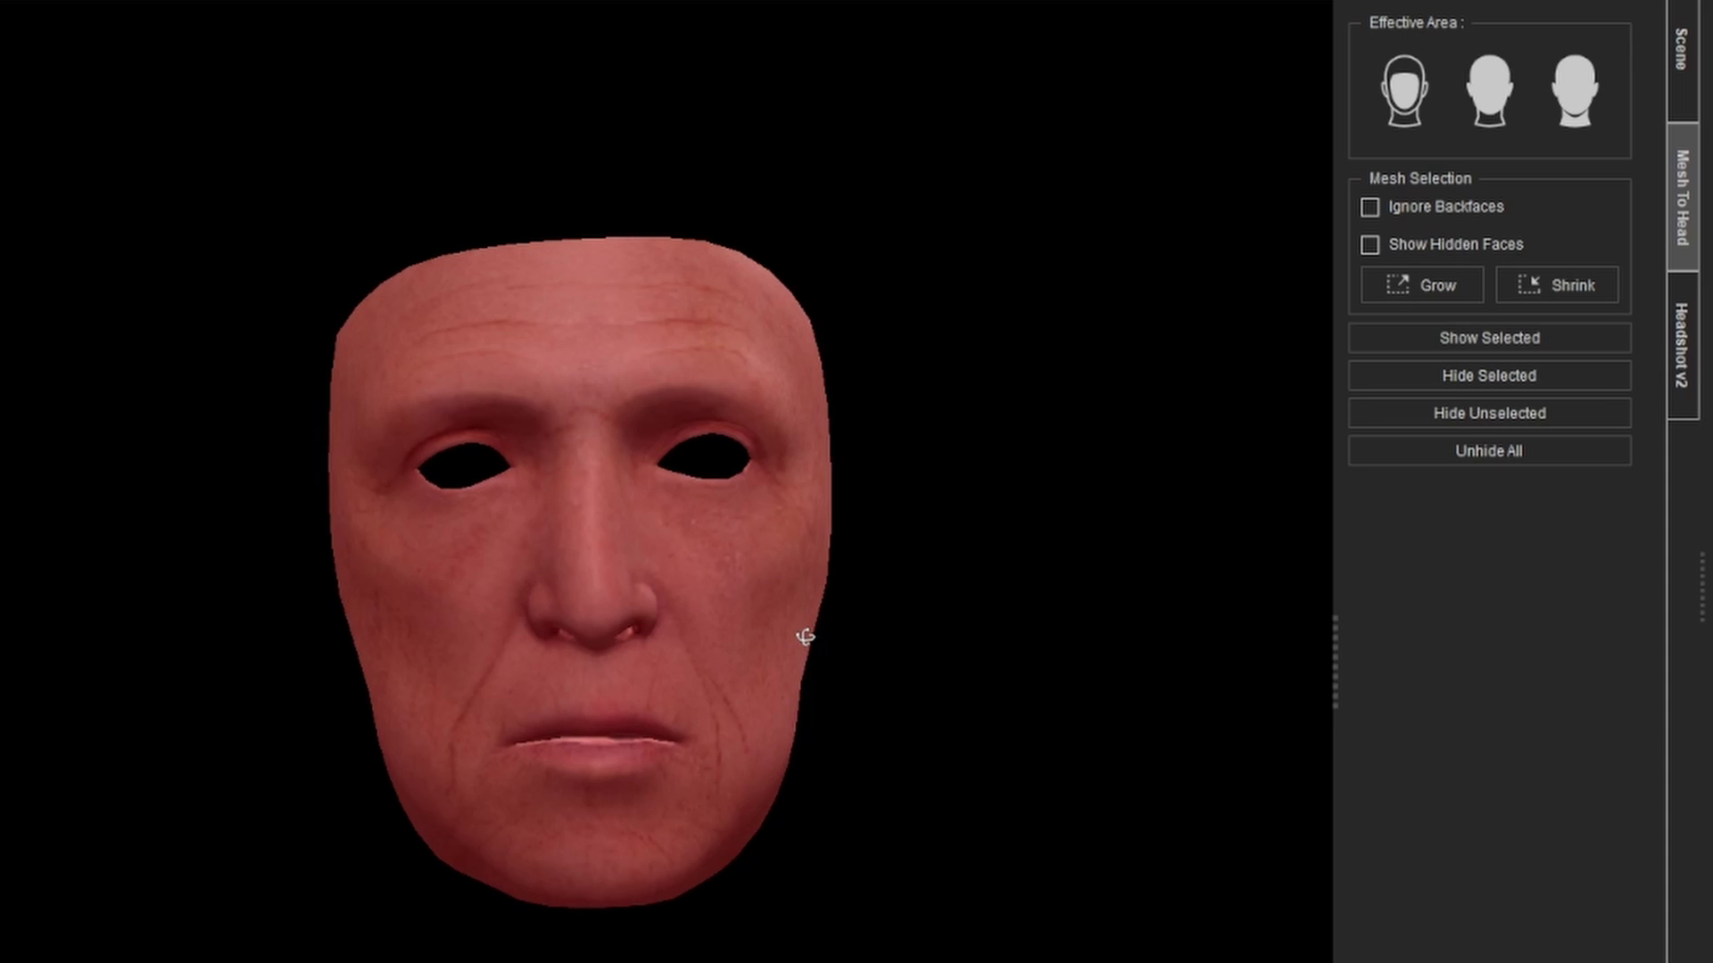
pyautogui.click(1488, 89)
pyautogui.moveTo(888, 813); pyautogui.dragTo(566, 833)
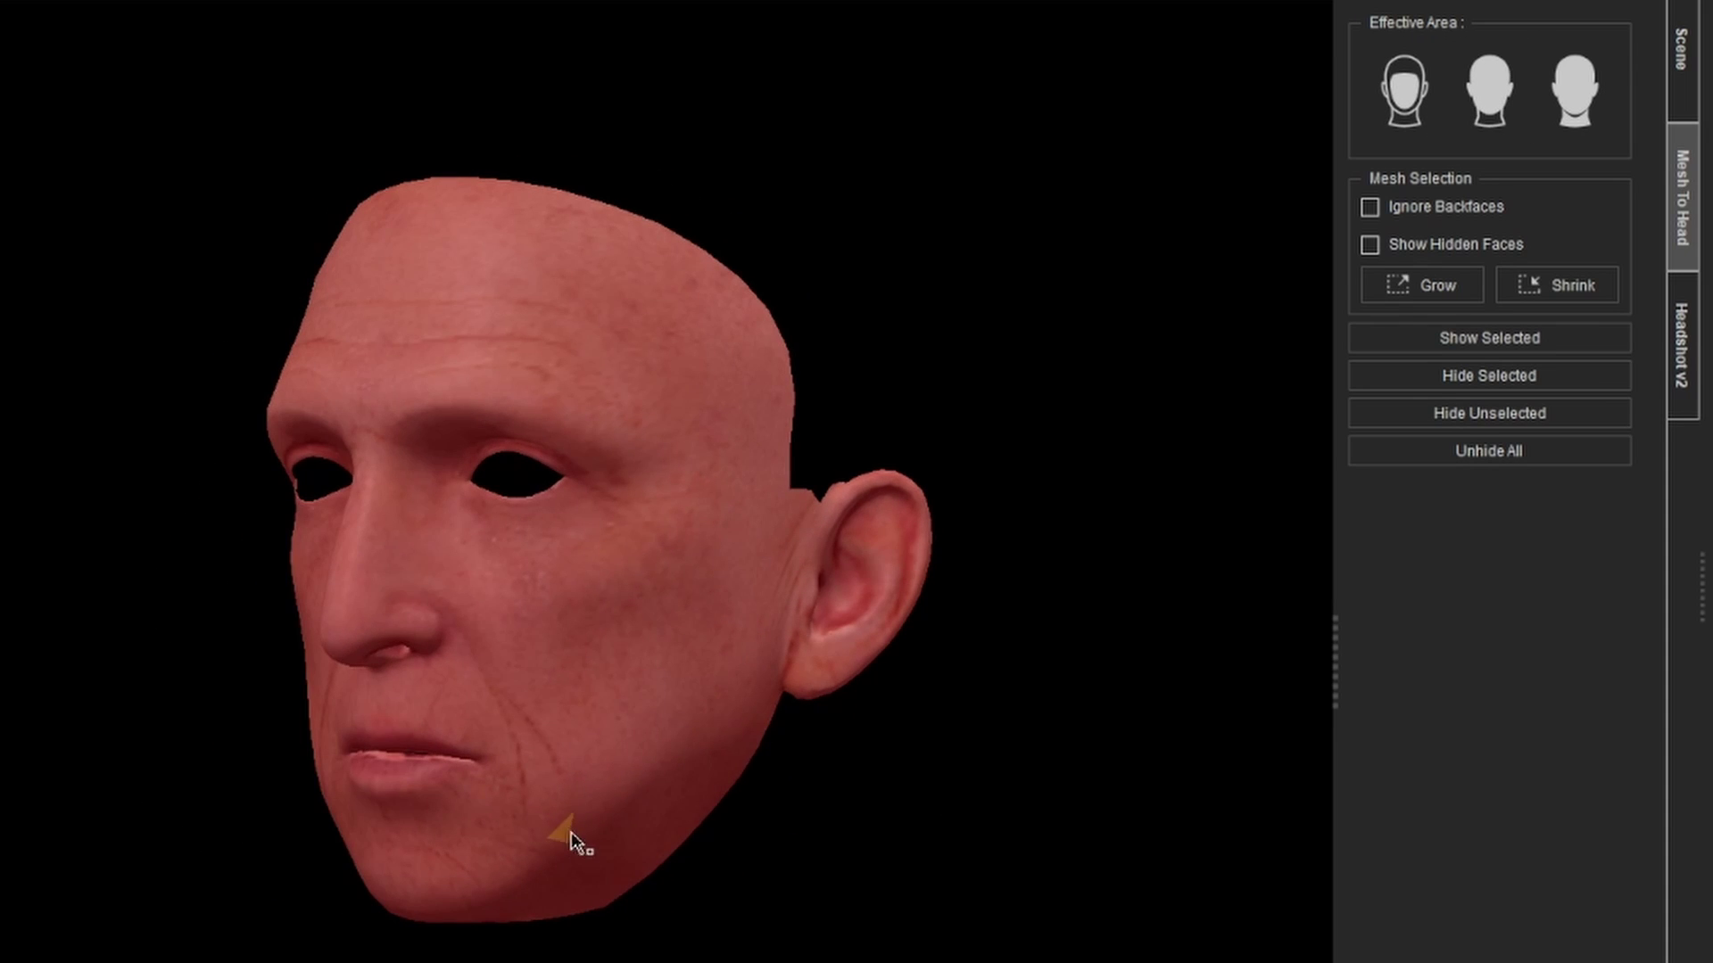
pyautogui.click(1595, 87)
pyautogui.click(1592, 88)
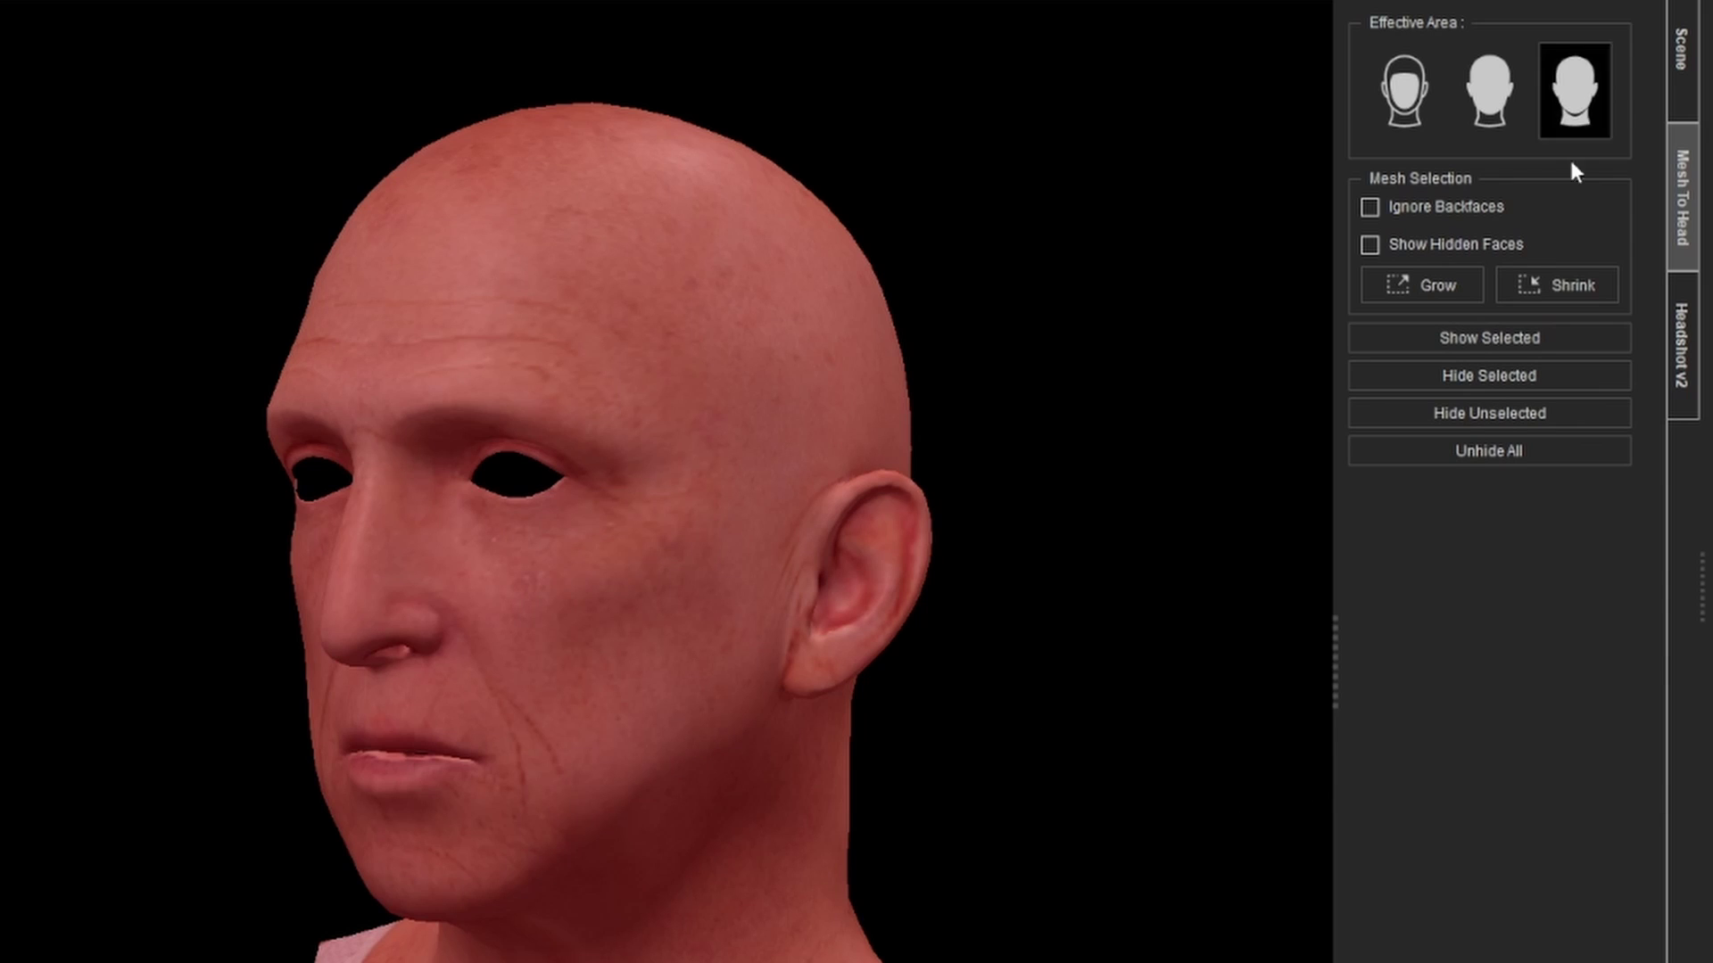
# - Limit the head generation's effective area to the face and ears
pyautogui.click(1490, 90)
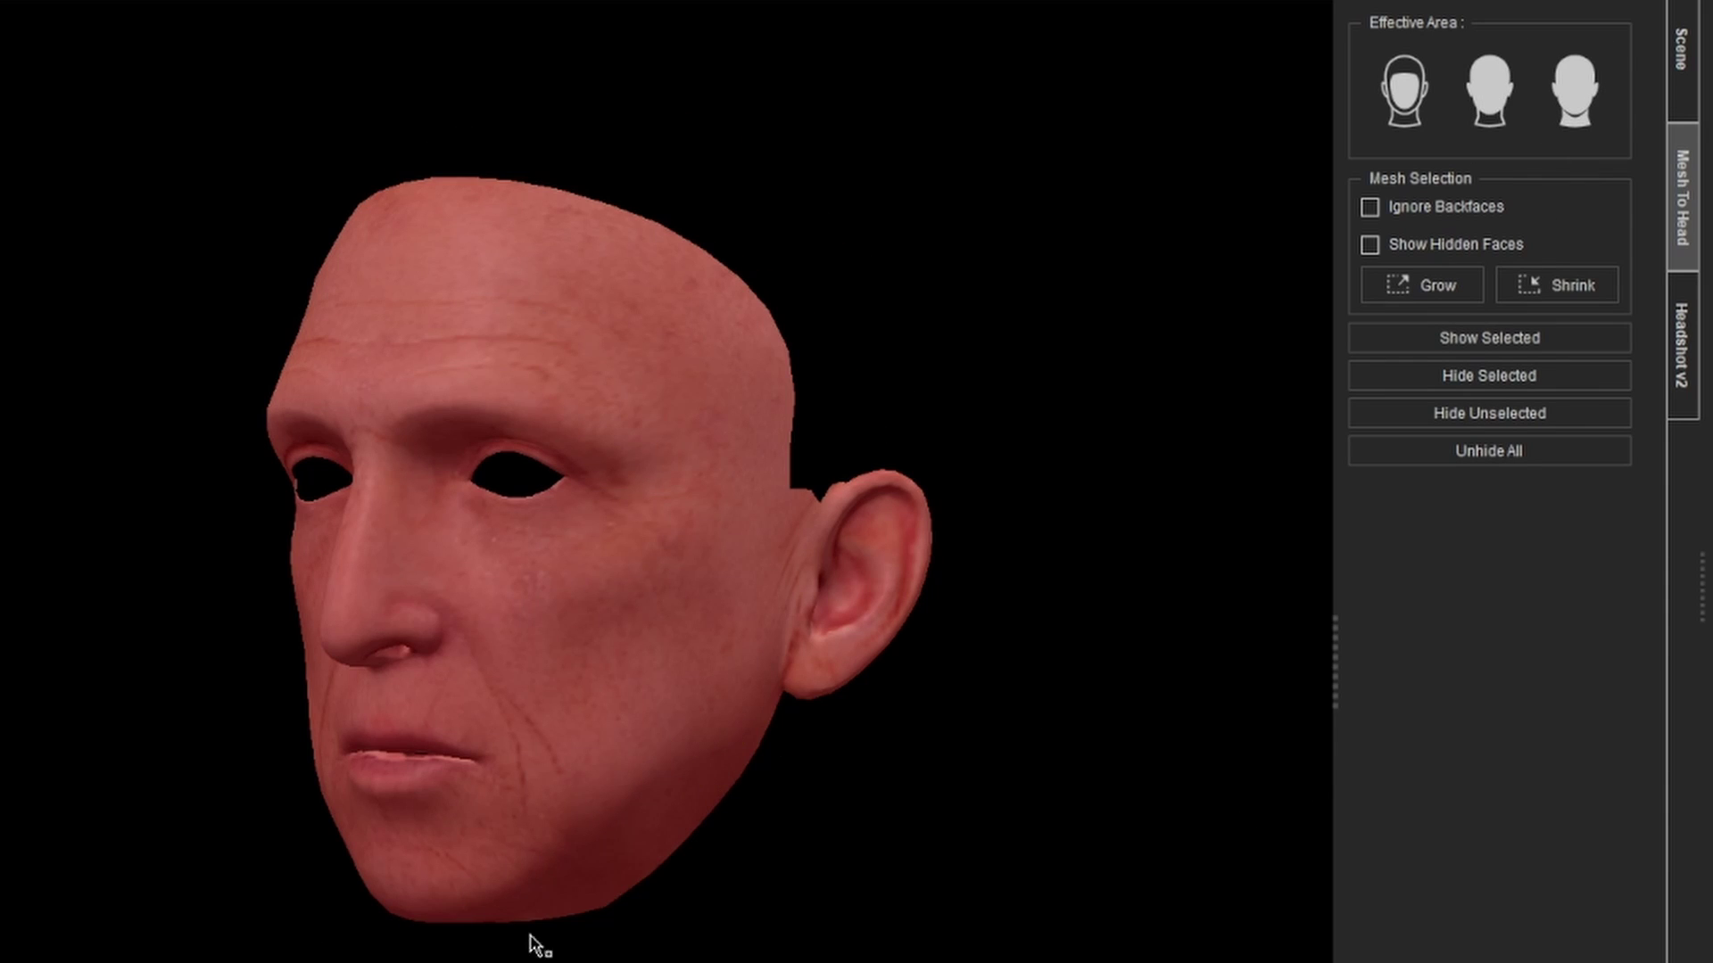
pyautogui.moveTo(473, 837); pyautogui.dragTo(968, 667, button='right')
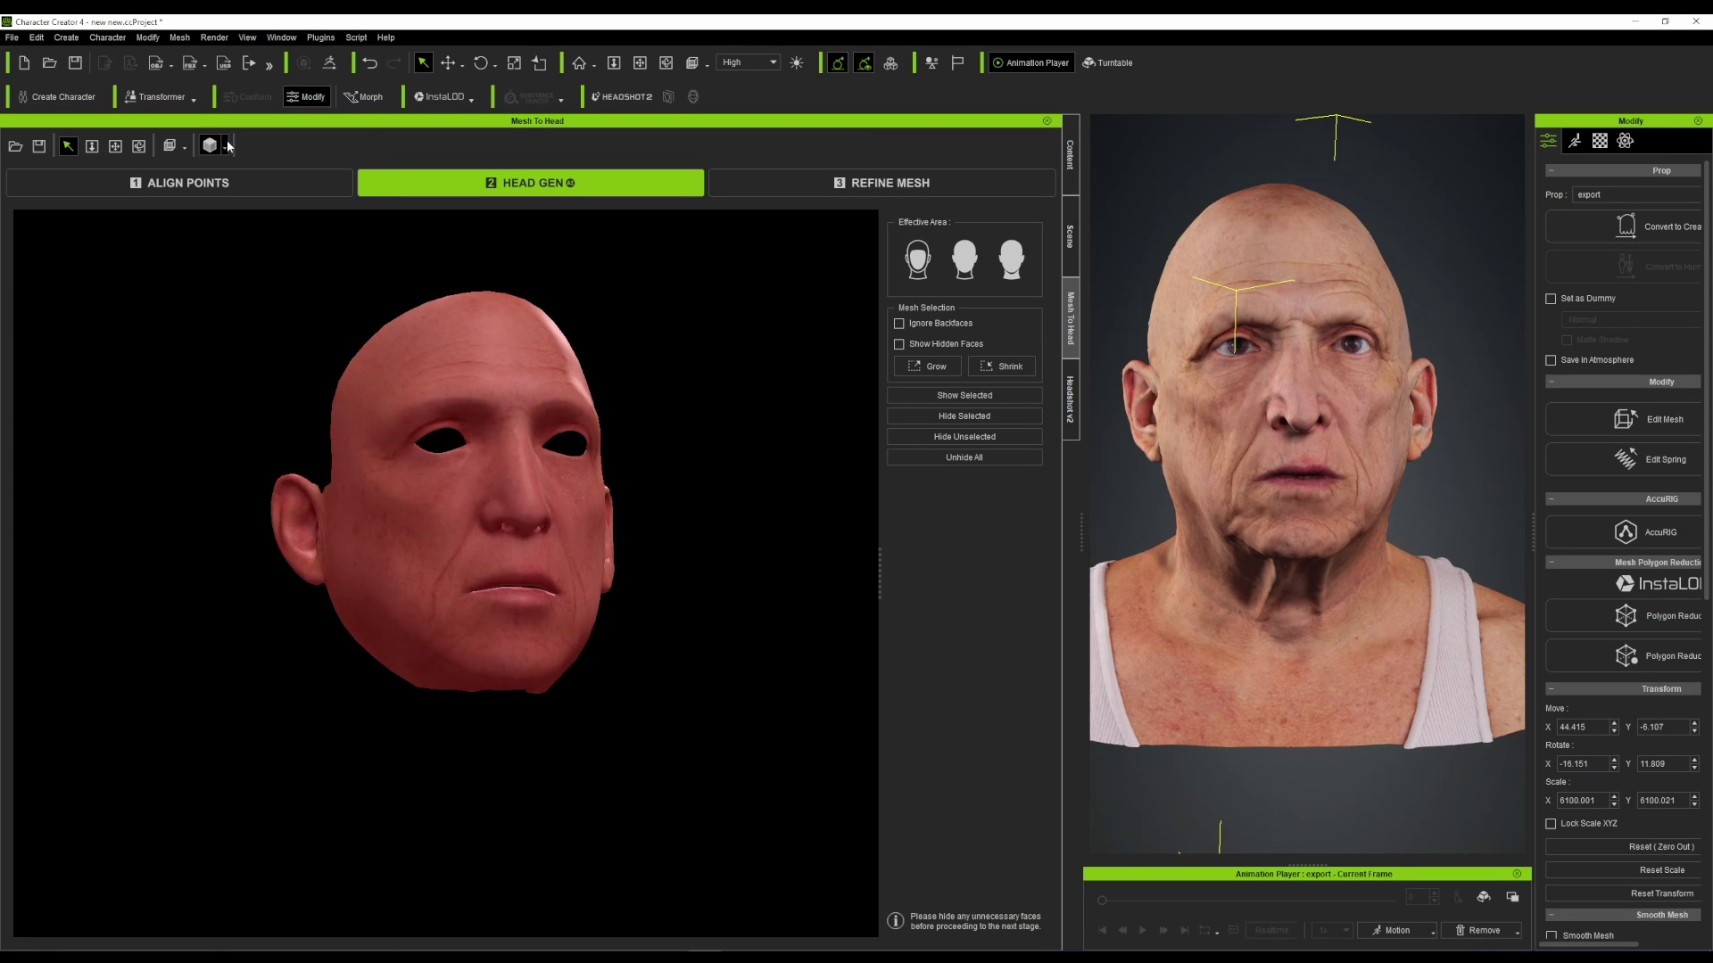
# - Examine the head in the Topology Guide and black wireframe-on-shade display modes, and return it to Normal display
pyautogui.click(226, 146)
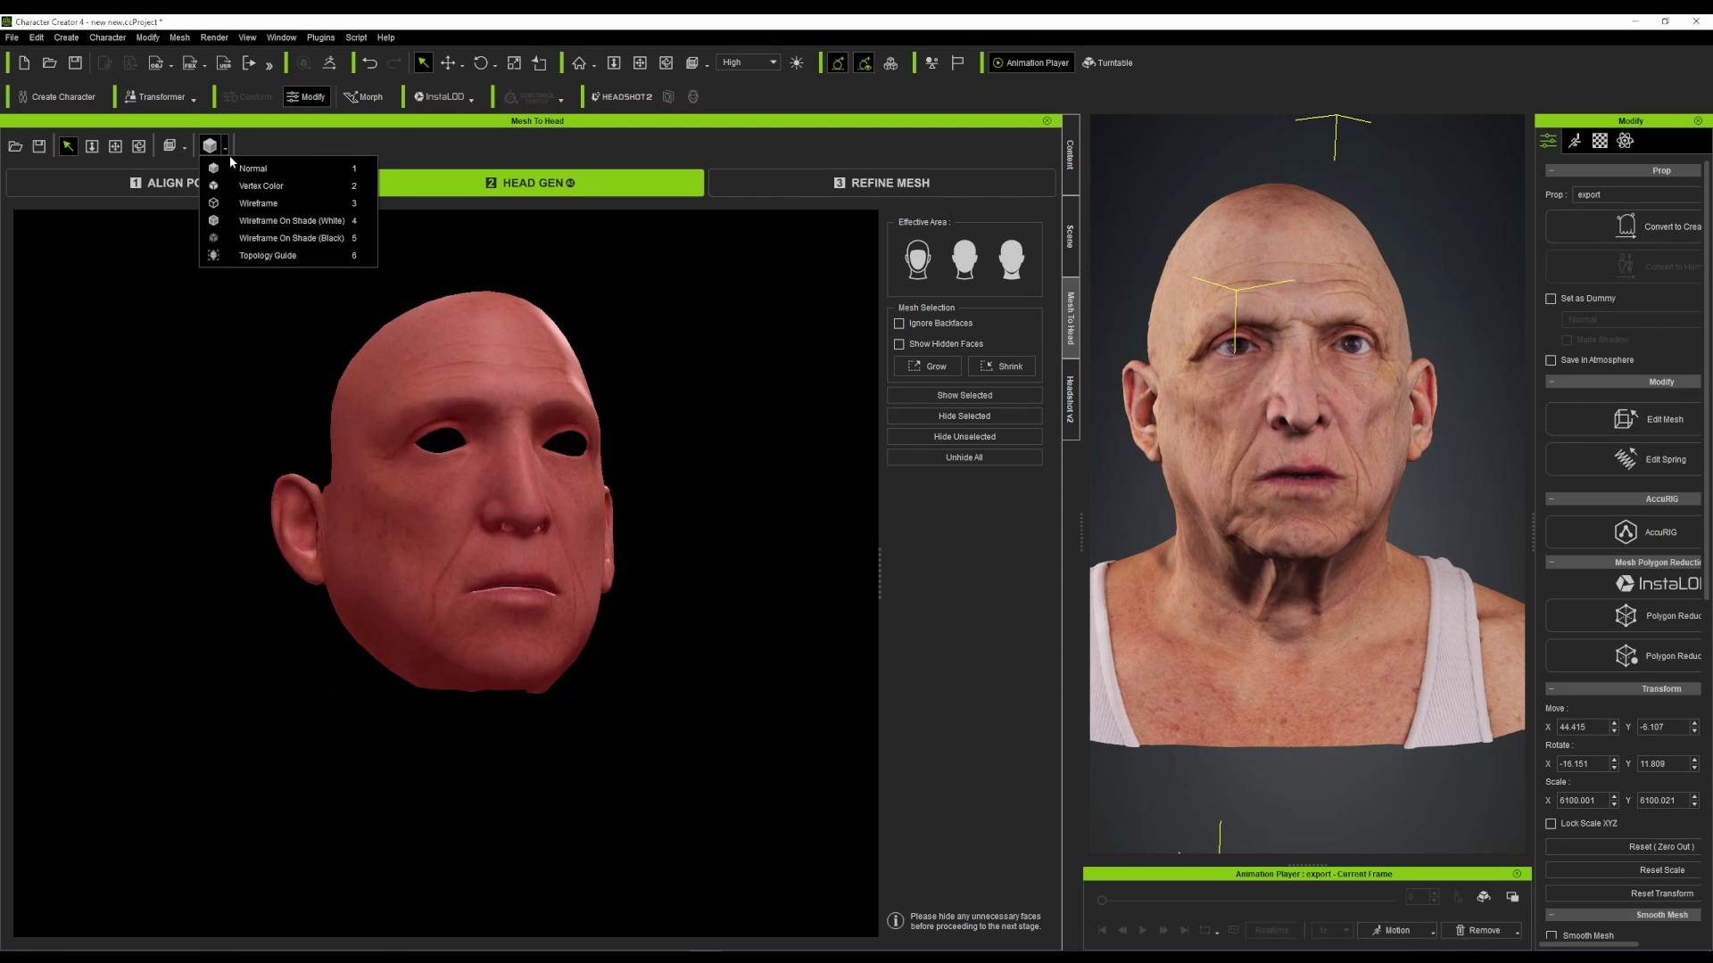
pyautogui.click(267, 256)
pyautogui.scroll(3, 511, 432)
pyautogui.scroll(-1, 511, 433)
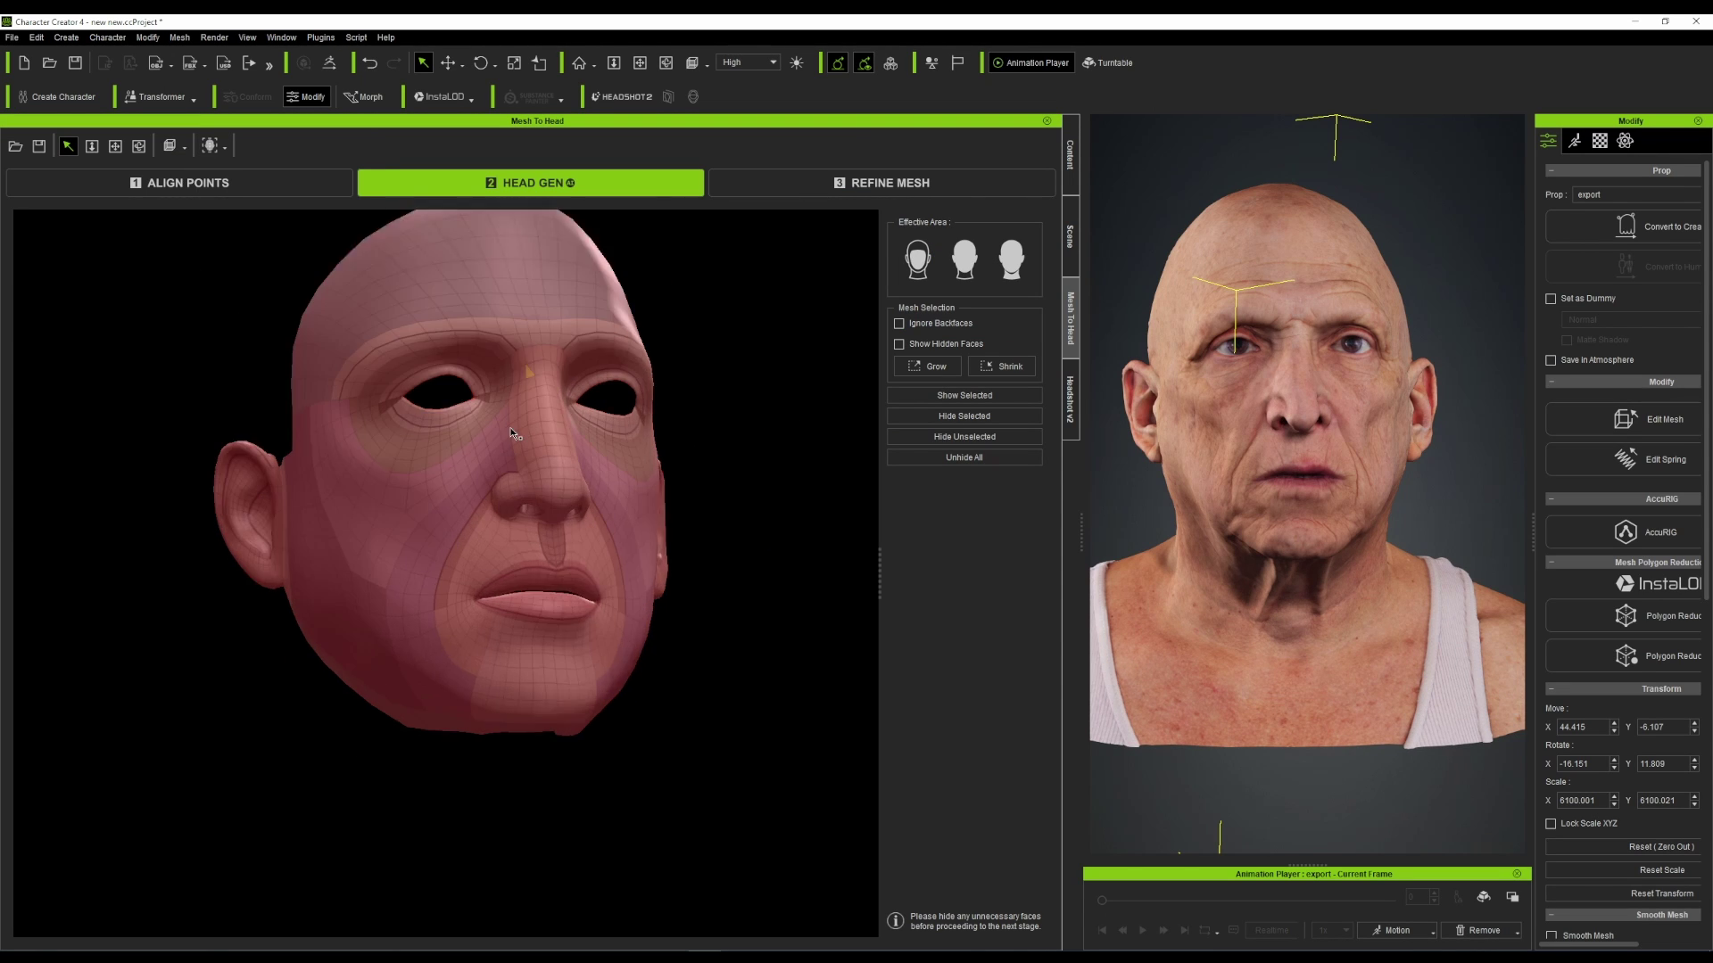
pyautogui.keyDown('alt'); pyautogui.moveTo(713, 499); pyautogui.dragTo(659, 561); pyautogui.keyUp('alt')
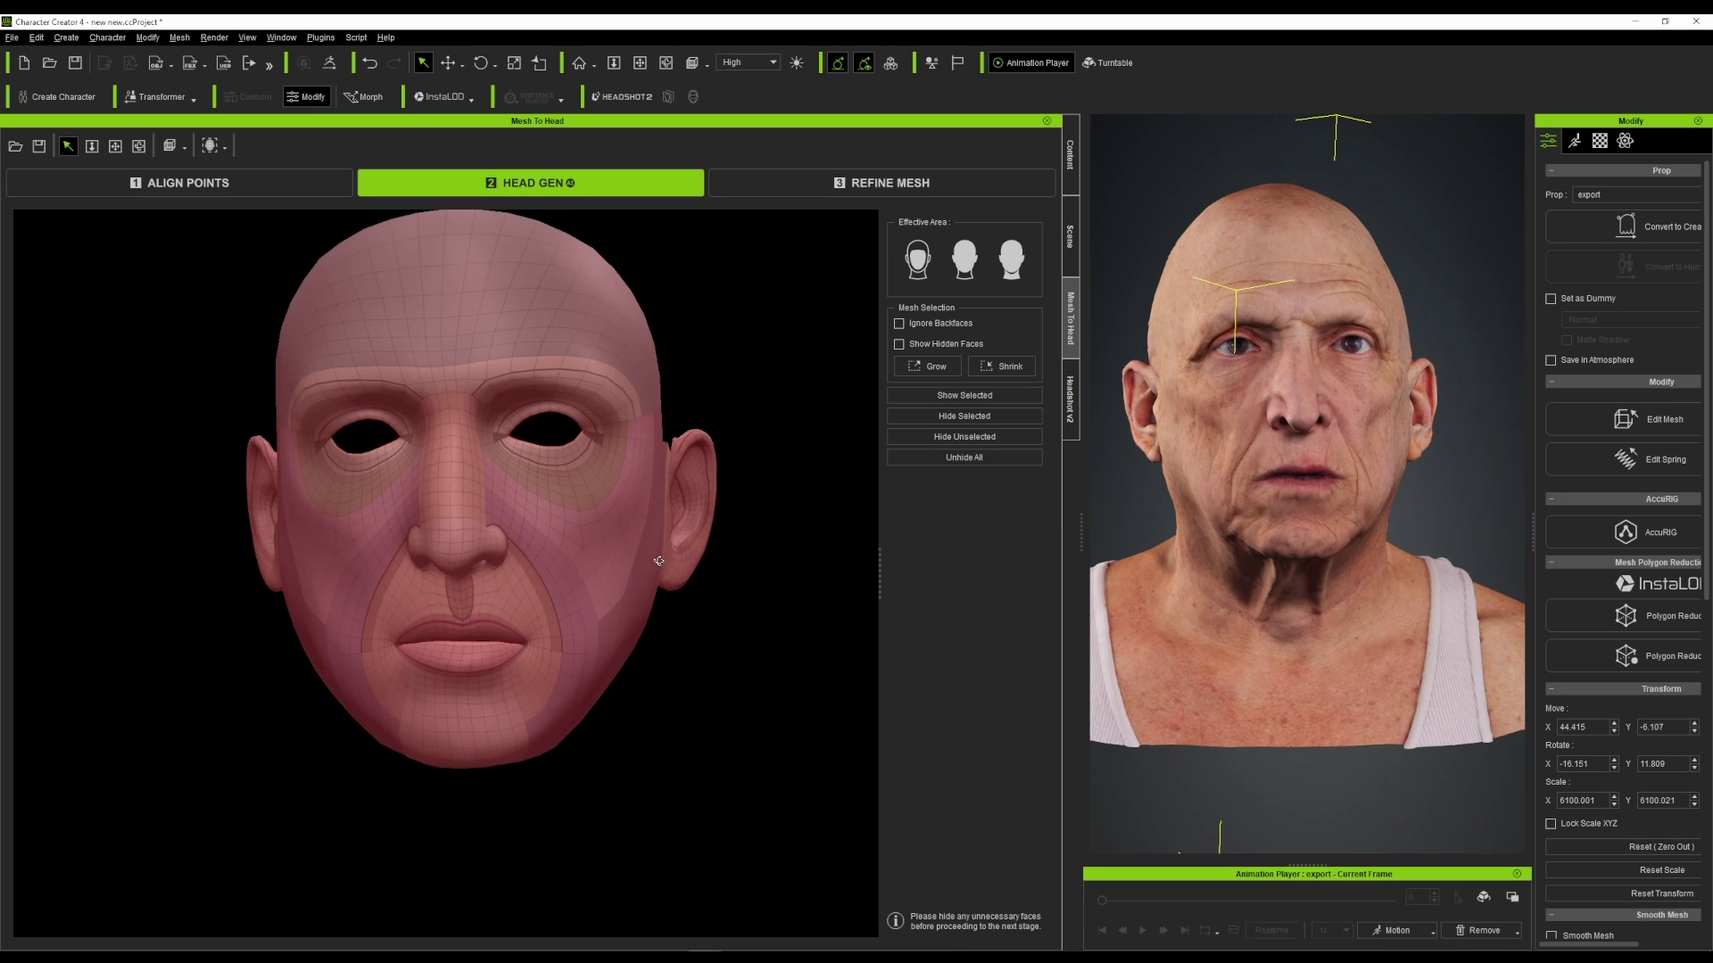
pyautogui.click(221, 147)
pyautogui.click(287, 246)
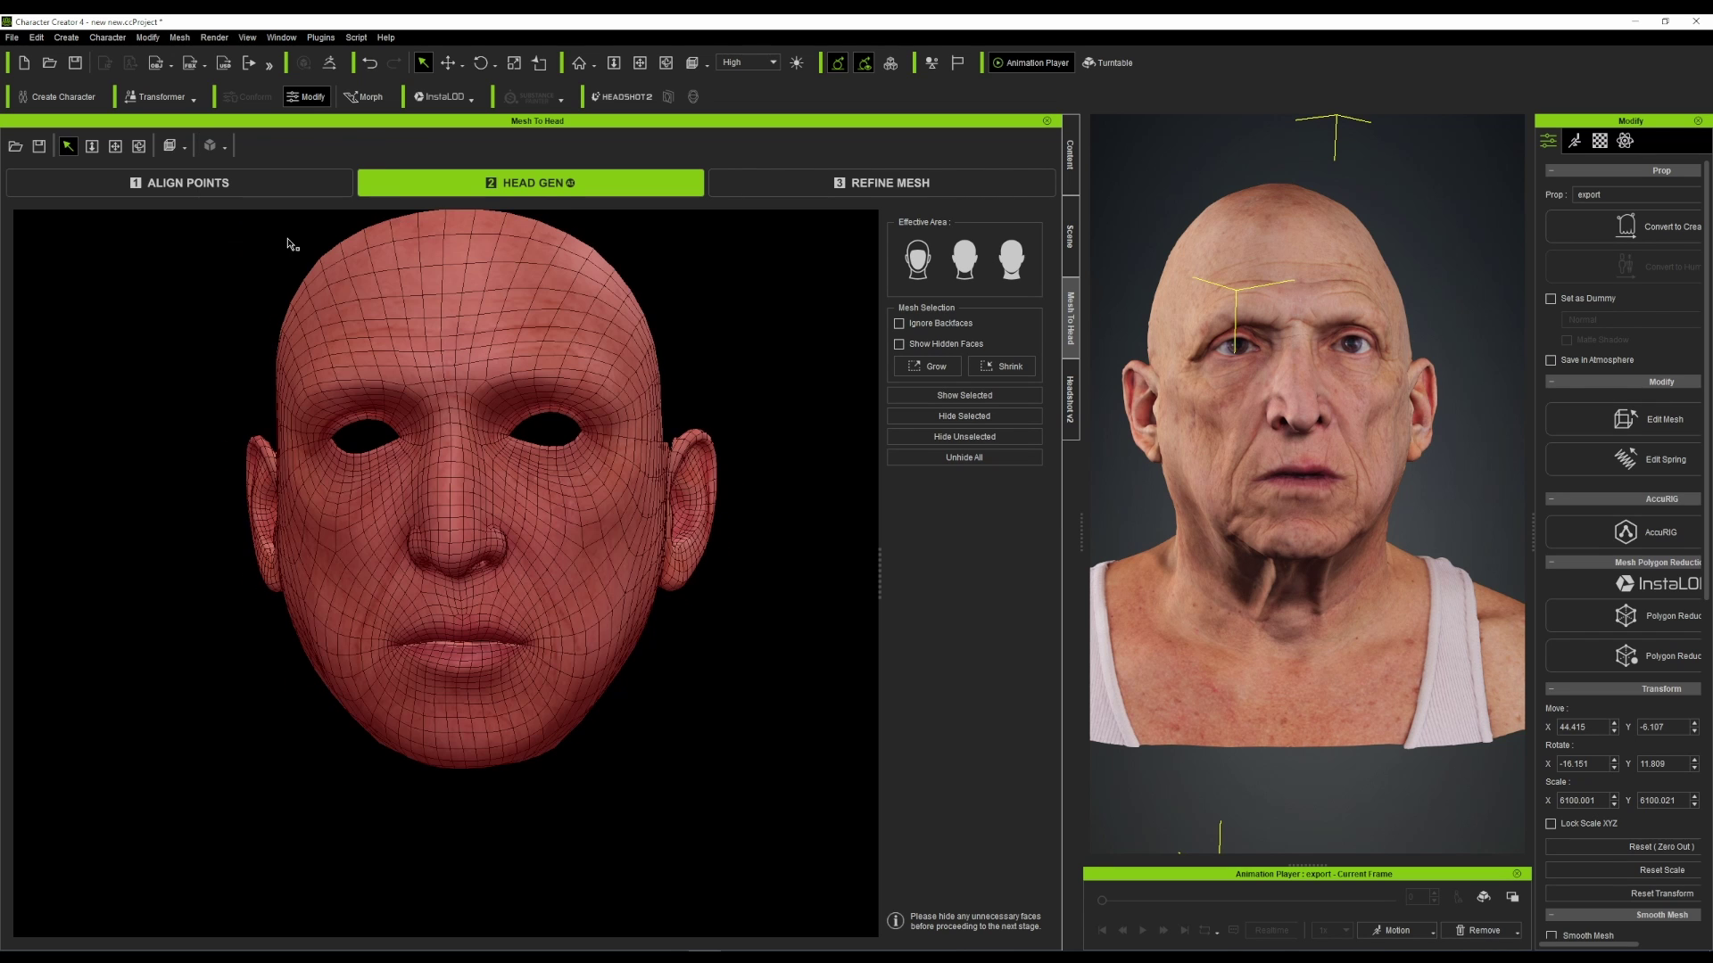
pyautogui.click(217, 148)
pyautogui.click(242, 174)
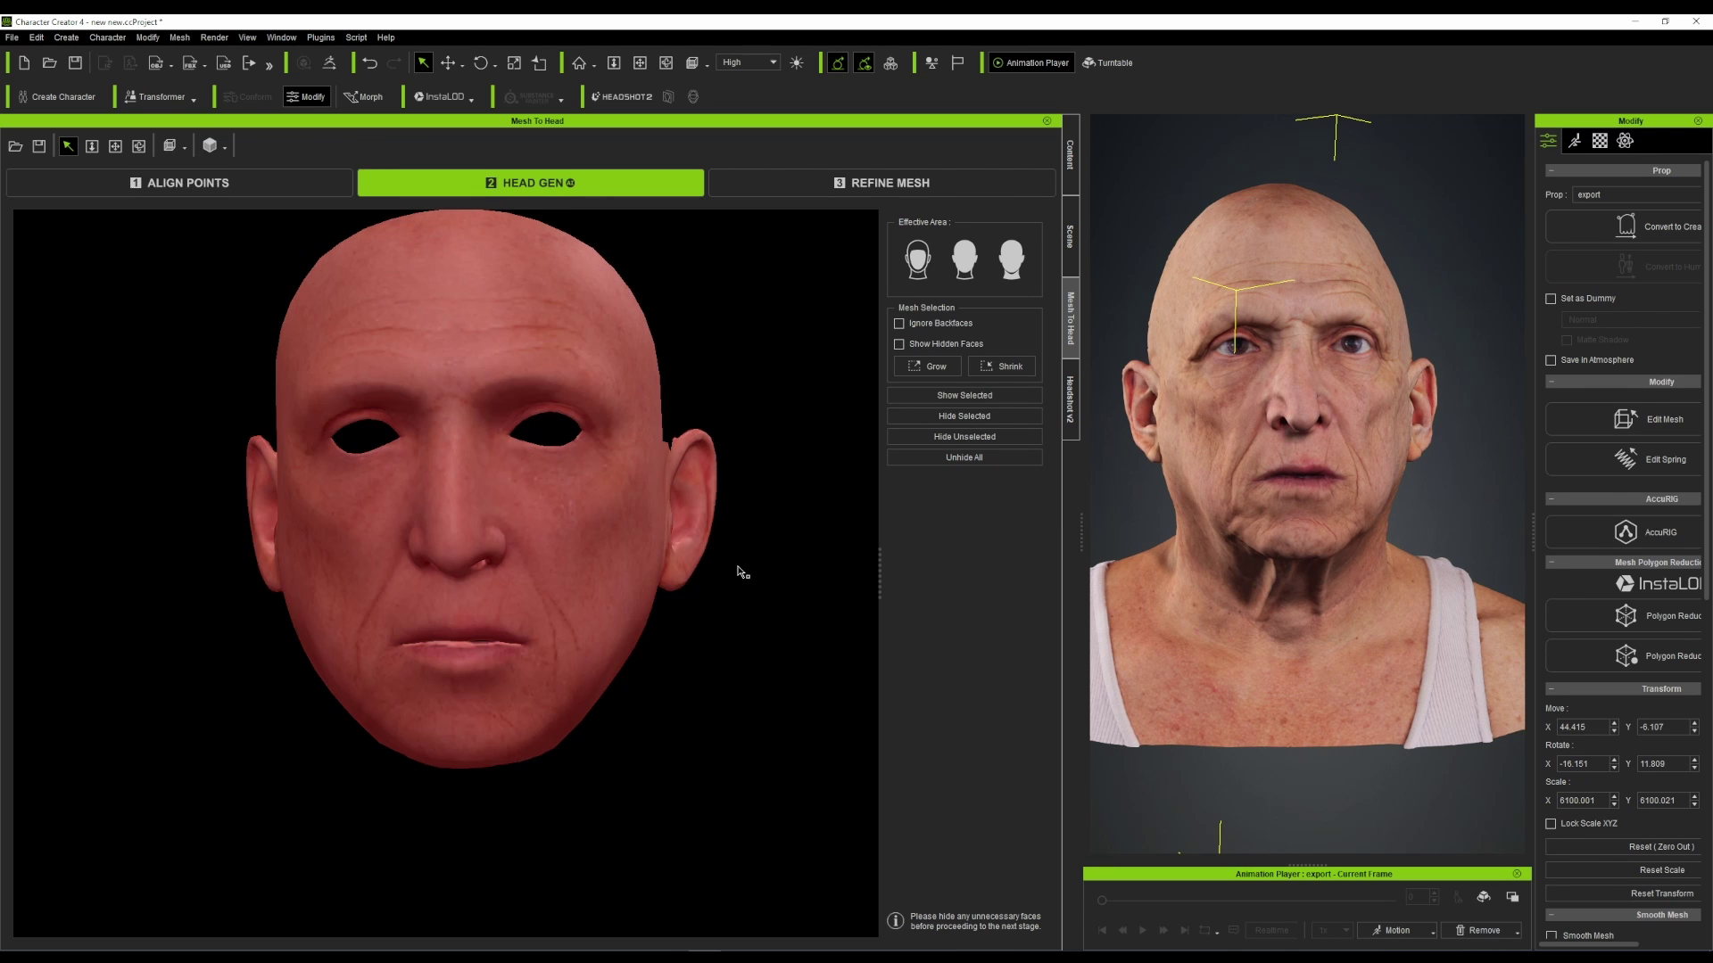
# - Show the hidden faces and select a strip of hidden neck faces just under the chin
pyautogui.click(901, 343)
pyautogui.moveTo(758, 527); pyautogui.dragTo(639, 635, button='right')
pyautogui.scroll(-2, 643, 638)
pyautogui.click(642, 639)
pyautogui.scroll(5, 451, 614)
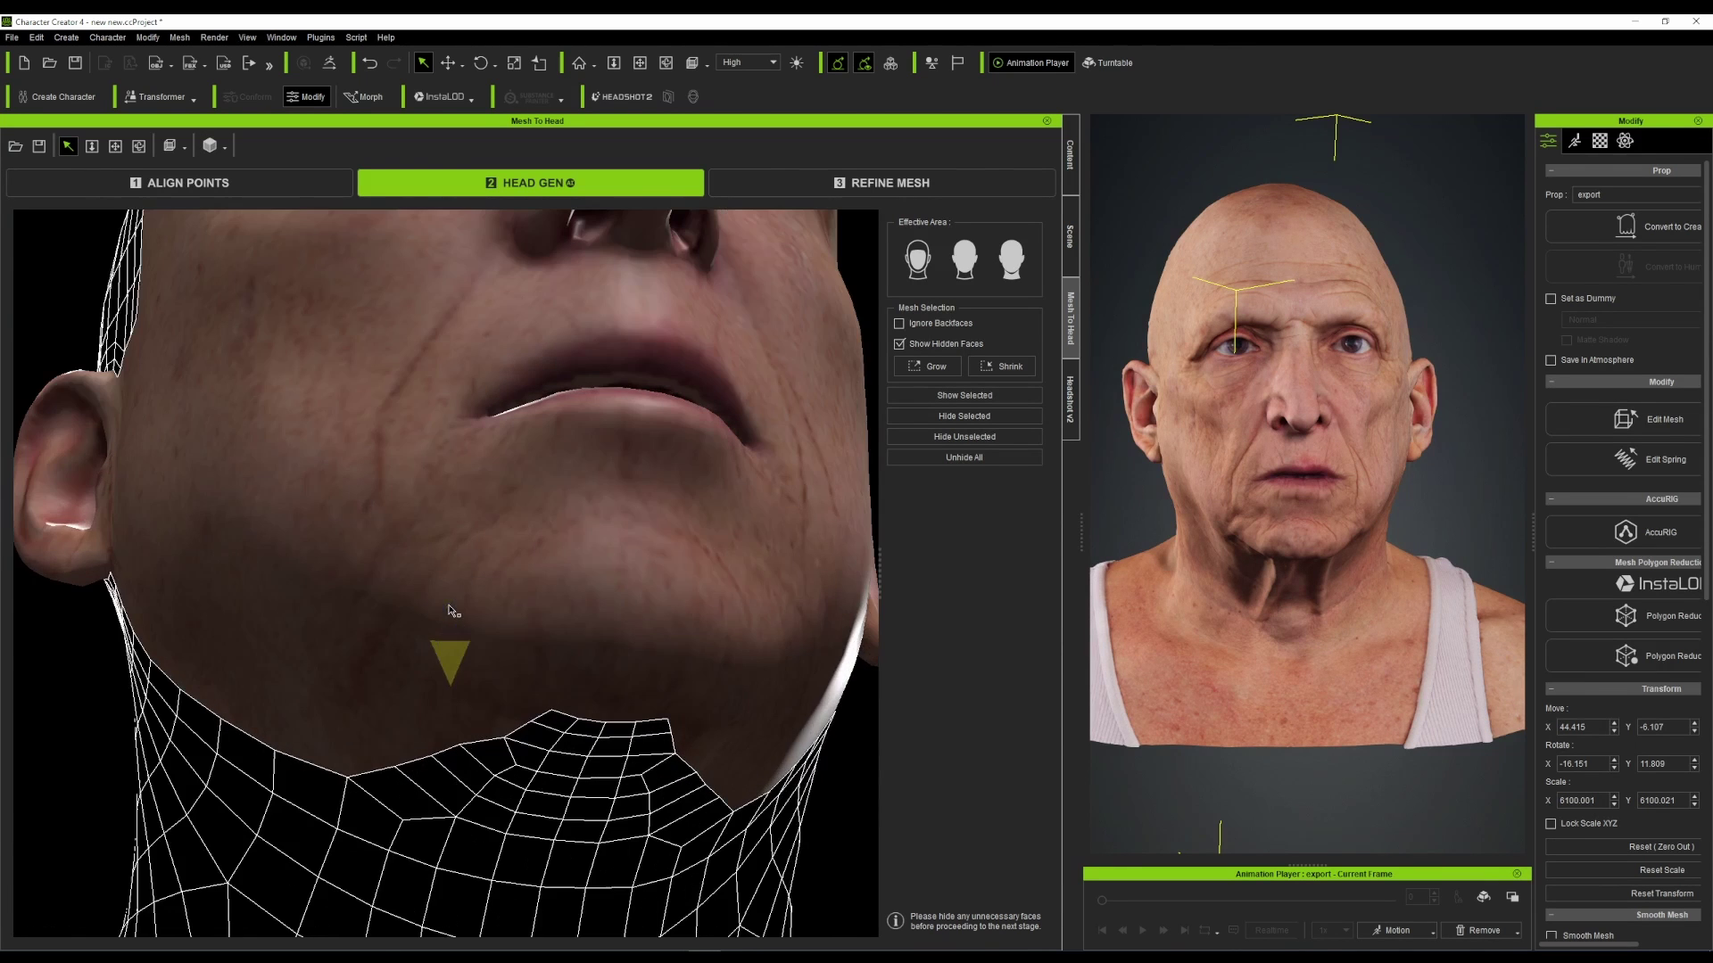
pyautogui.moveTo(628, 714); pyautogui.dragTo(348, 834, button='right')
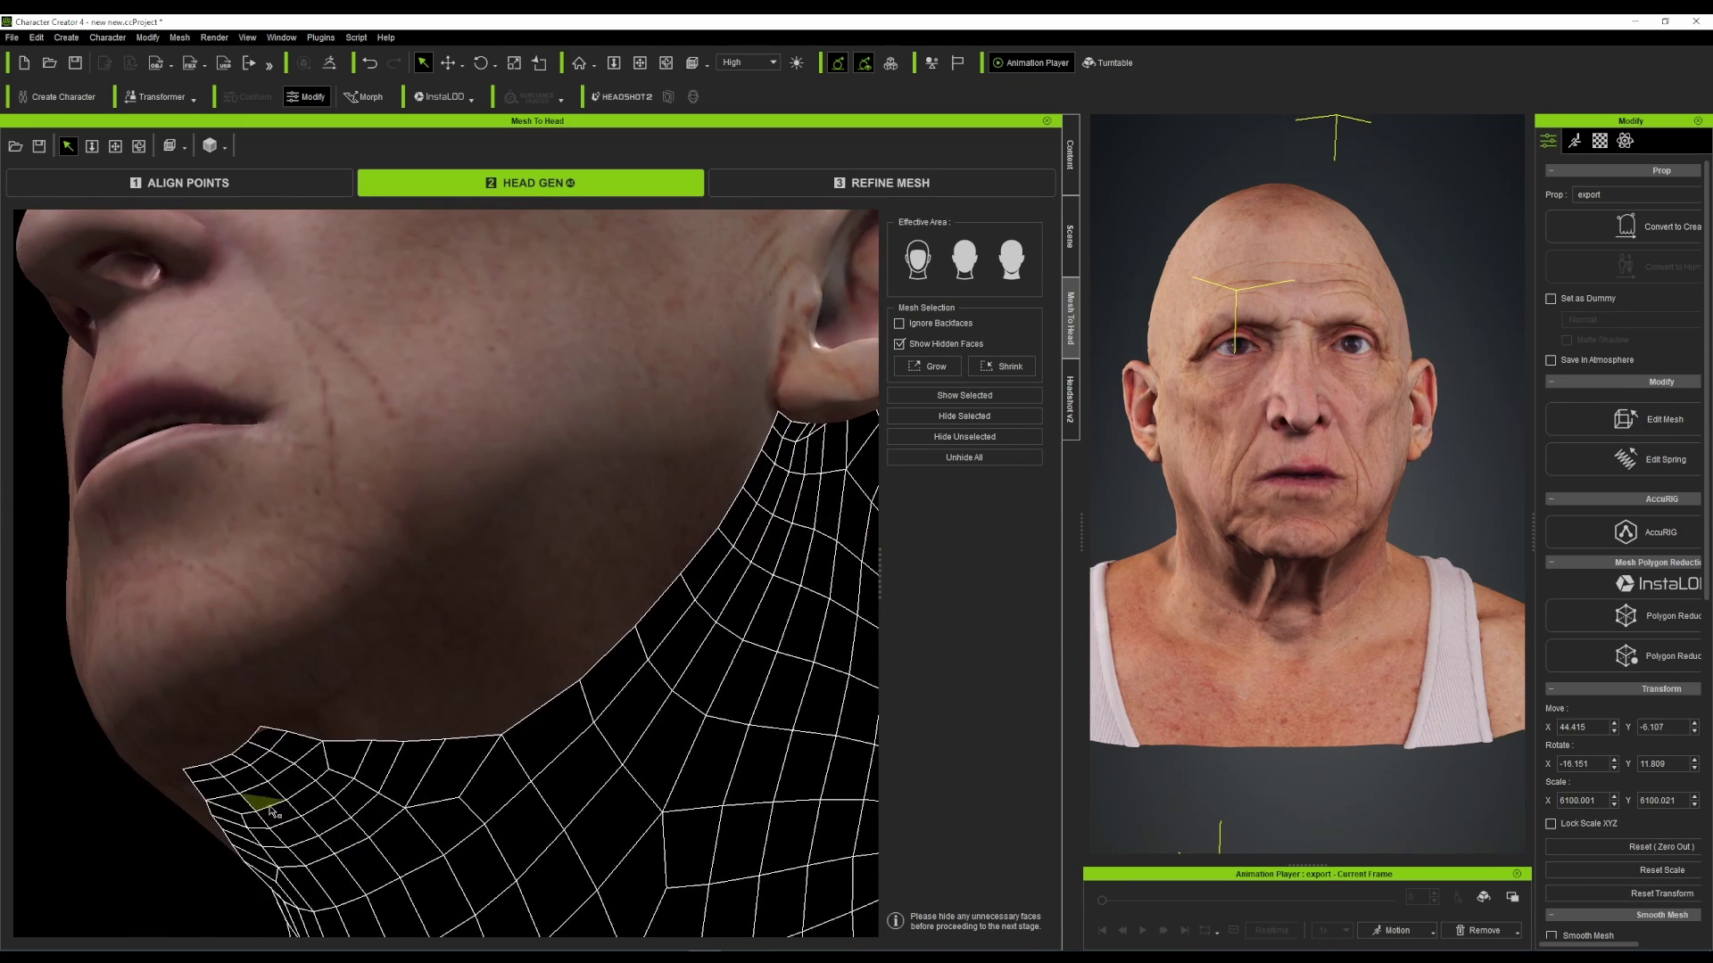
pyautogui.scroll(-5, 279, 800)
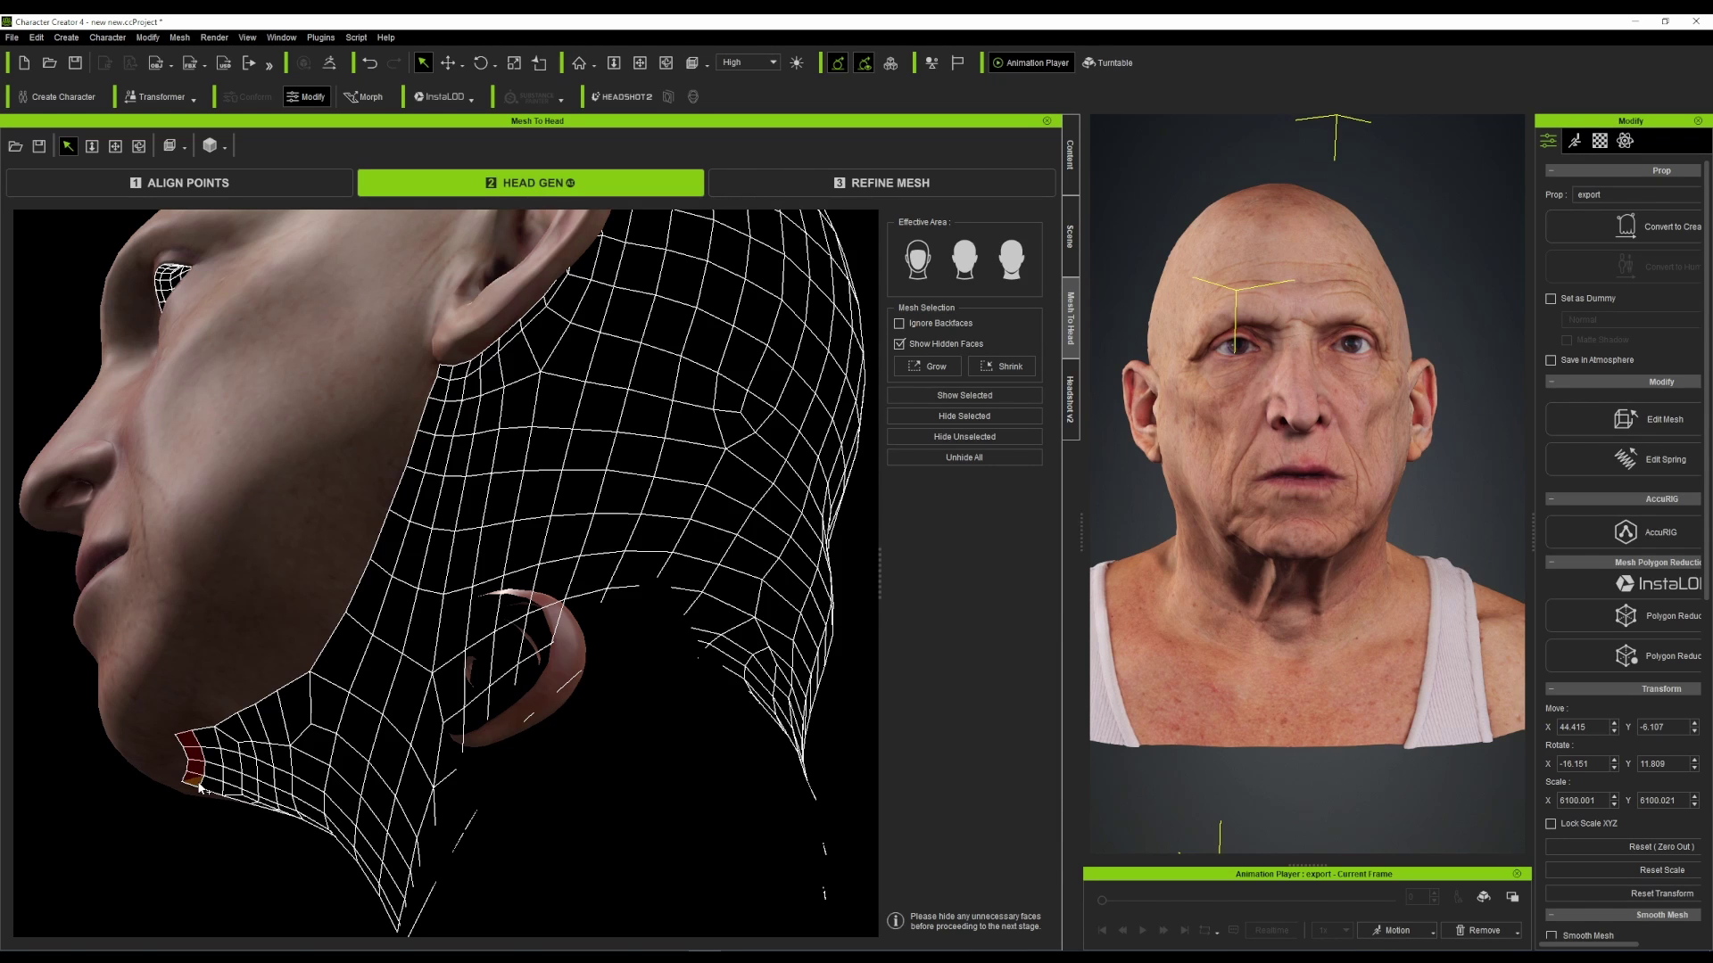
# - Grow the face selection down over the front of the neck and add the selected faces to the shown area
pyautogui.click(946, 371)
pyautogui.click(946, 371)
pyautogui.click(946, 371)
pyautogui.click(946, 371)
pyautogui.click(946, 371)
pyautogui.keyDown('alt'); pyautogui.moveTo(216, 635); pyautogui.dragTo(747, 842, button='right'); pyautogui.keyUp('alt')
pyautogui.click(943, 368)
pyautogui.scroll(-5, 739, 803)
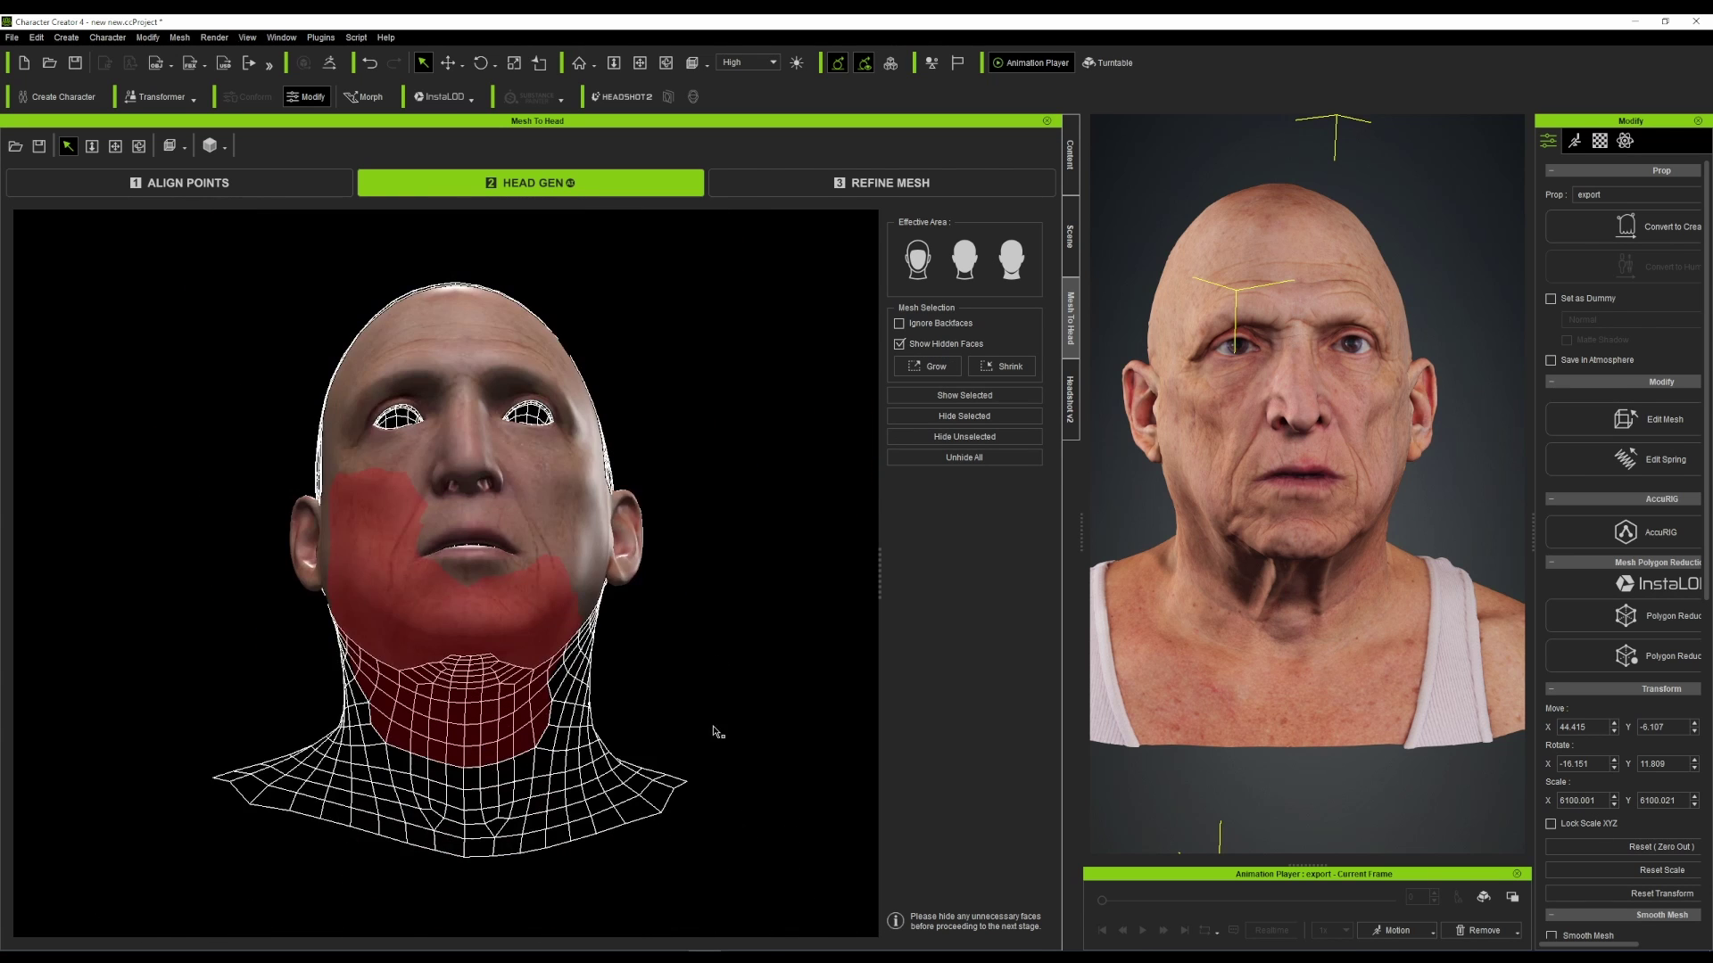
pyautogui.click(971, 395)
# - Turn off the display of hidden faces and check the kept face, ears and front neck from several angles
pyautogui.moveTo(749, 705); pyautogui.dragTo(778, 662, button='right')
pyautogui.click(720, 648)
pyautogui.click(918, 349)
pyautogui.moveTo(658, 565); pyautogui.dragTo(573, 624, button='right')
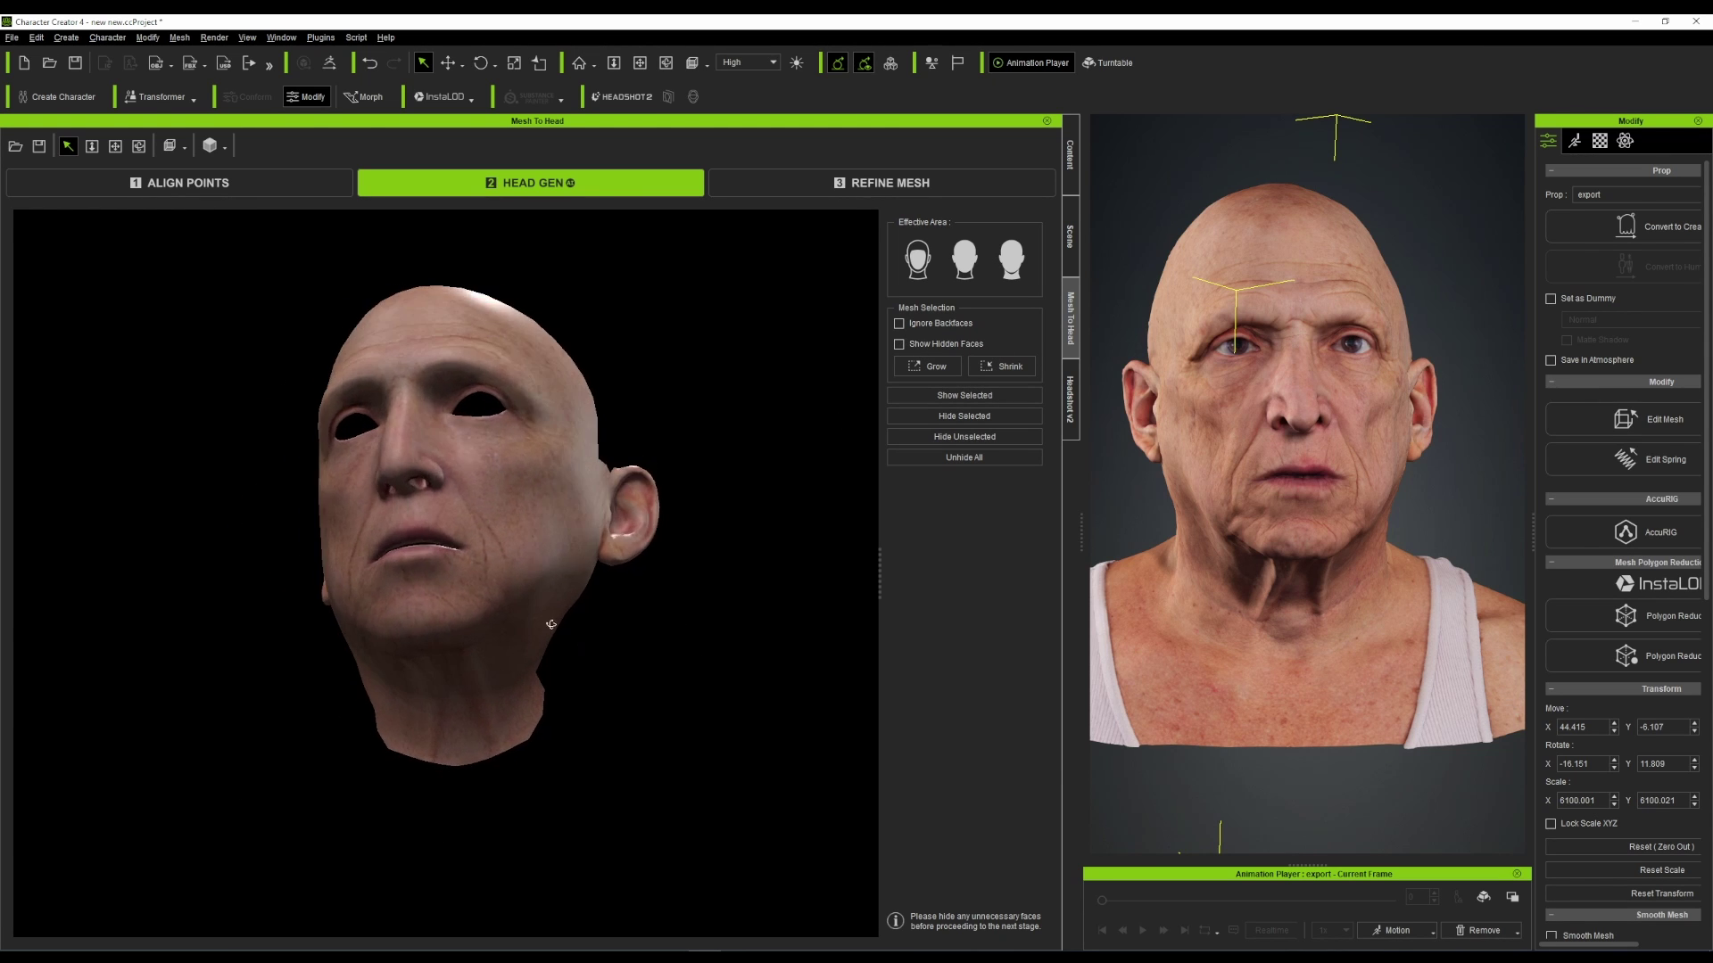
pyautogui.click(939, 345)
pyautogui.moveTo(605, 709); pyautogui.dragTo(535, 677, button='right')
pyautogui.click(939, 345)
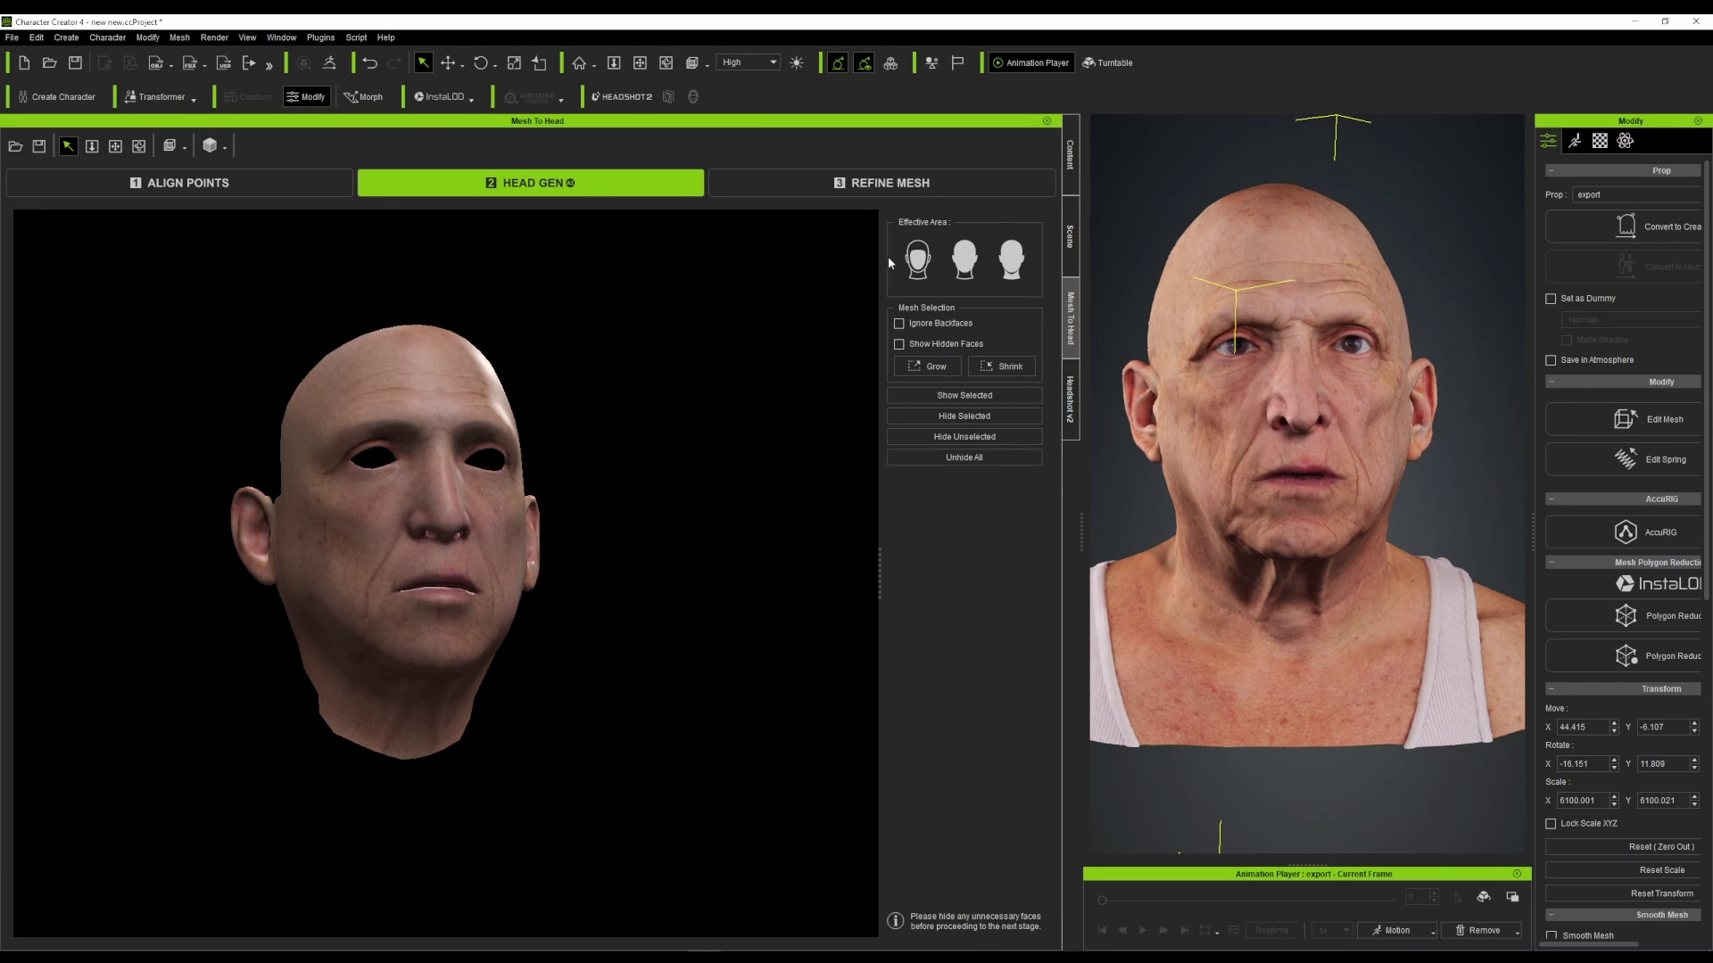
# - Proceed to the Refine Mesh stage and set the Smooth brush radius to 100
pyautogui.click(861, 183)
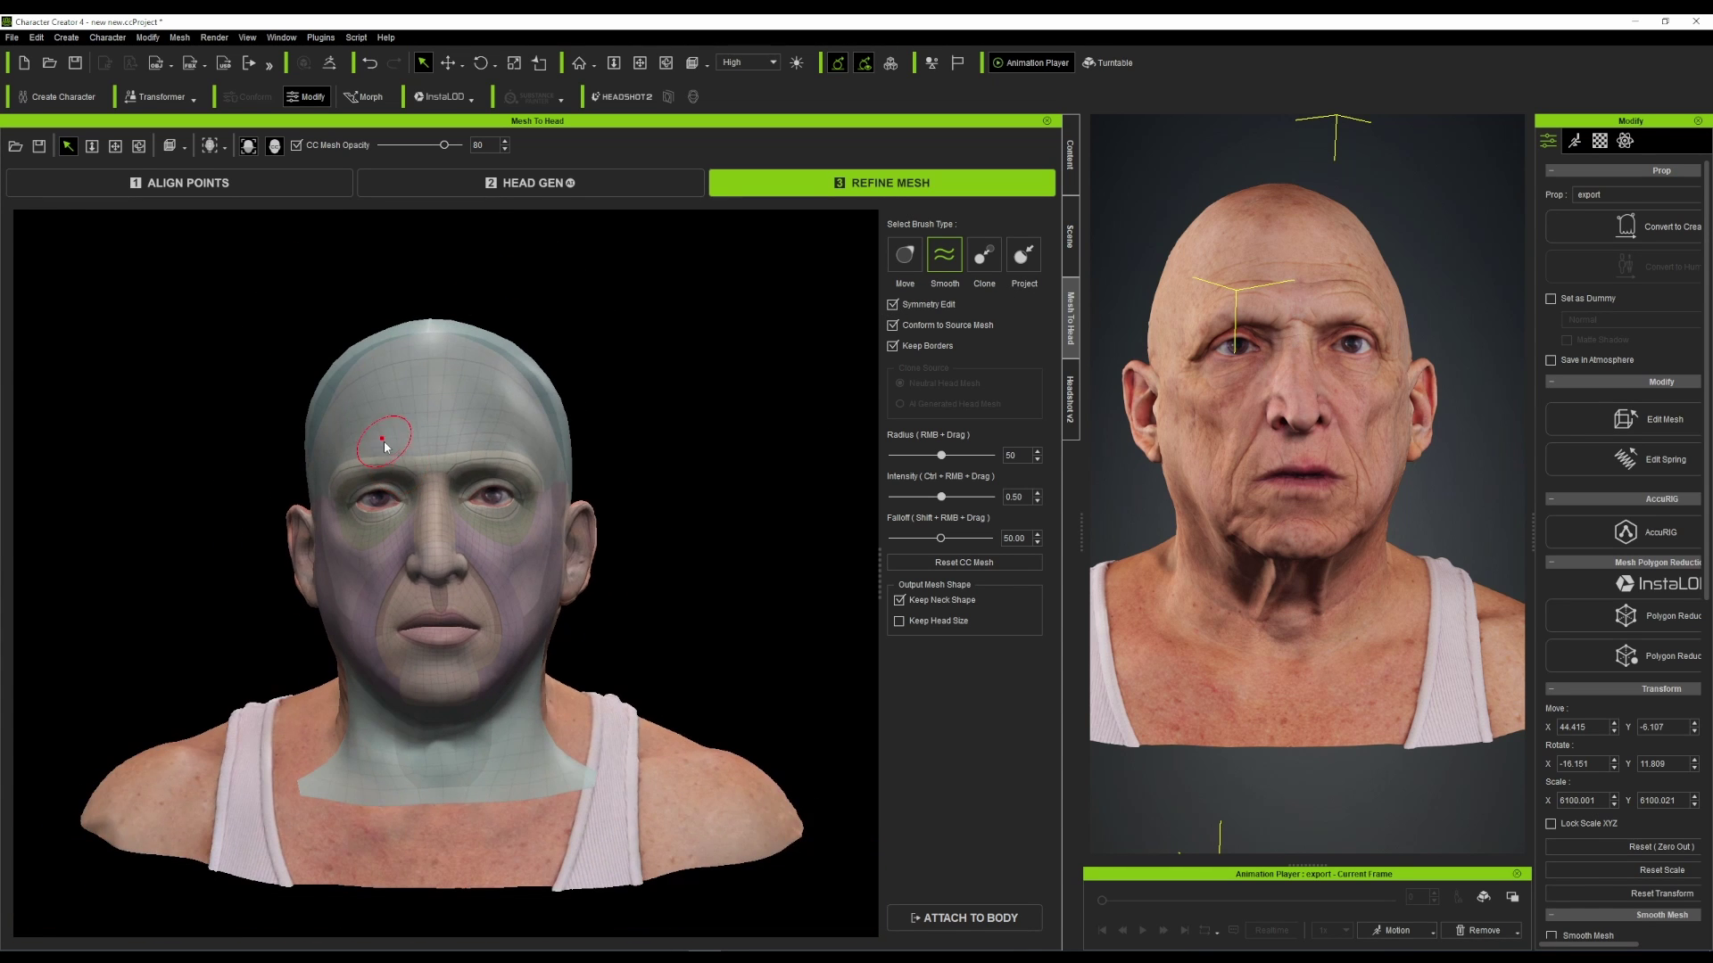
pyautogui.moveTo(452, 413)
pyautogui.mouseDown(button='right')
pyautogui.moveTo(723, 440)
pyautogui.moveTo(599, 433)
pyautogui.mouseUp(button='right')
pyautogui.moveTo(490, 394)
pyautogui.mouseDown(button='right')
pyautogui.moveTo(376, 406)
pyautogui.moveTo(595, 489)
pyautogui.mouseUp(button='right')
pyautogui.keyDown('alt'); pyautogui.moveTo(717, 493); pyautogui.dragTo(743, 517); pyautogui.keyUp('alt')
pyautogui.moveTo(743, 517)
pyautogui.keyDown('alt'); pyautogui.mouseDown(button='right')
pyautogui.moveTo(446, 545)
pyautogui.moveTo(413, 571)
pyautogui.mouseUp(button='right'); pyautogui.keyUp('alt')
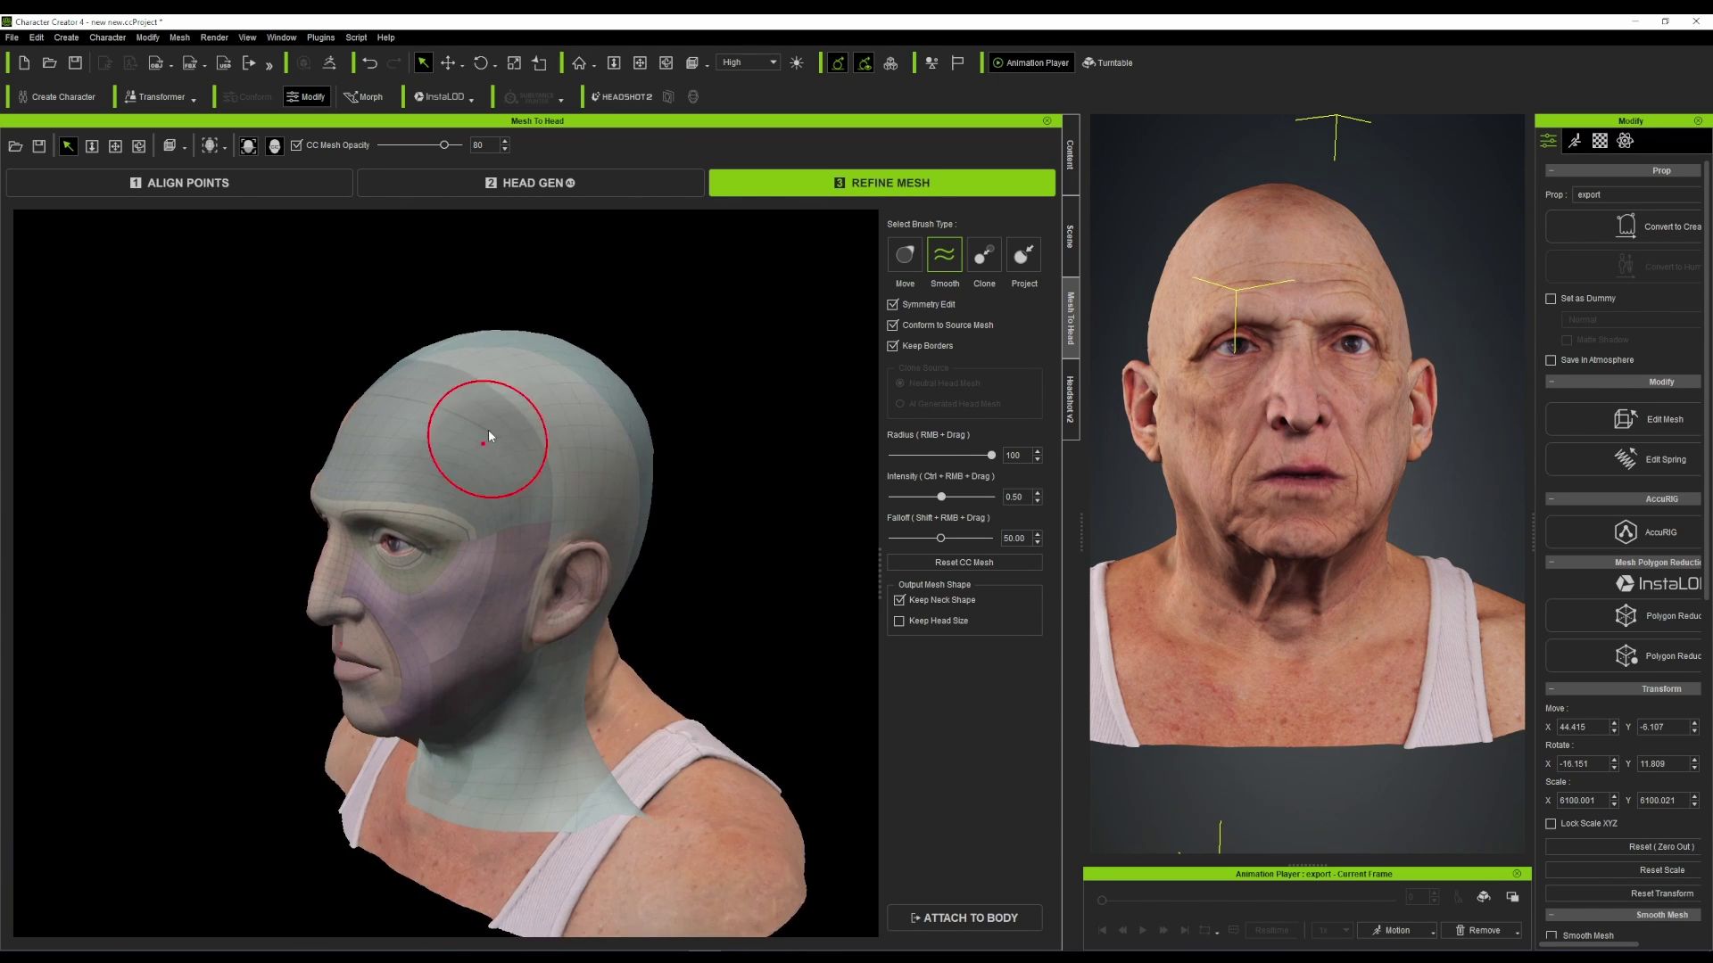
pyautogui.keyDown('alt'); pyautogui.moveTo(472, 437); pyautogui.dragTo(489, 425, button='right'); pyautogui.keyUp('alt')
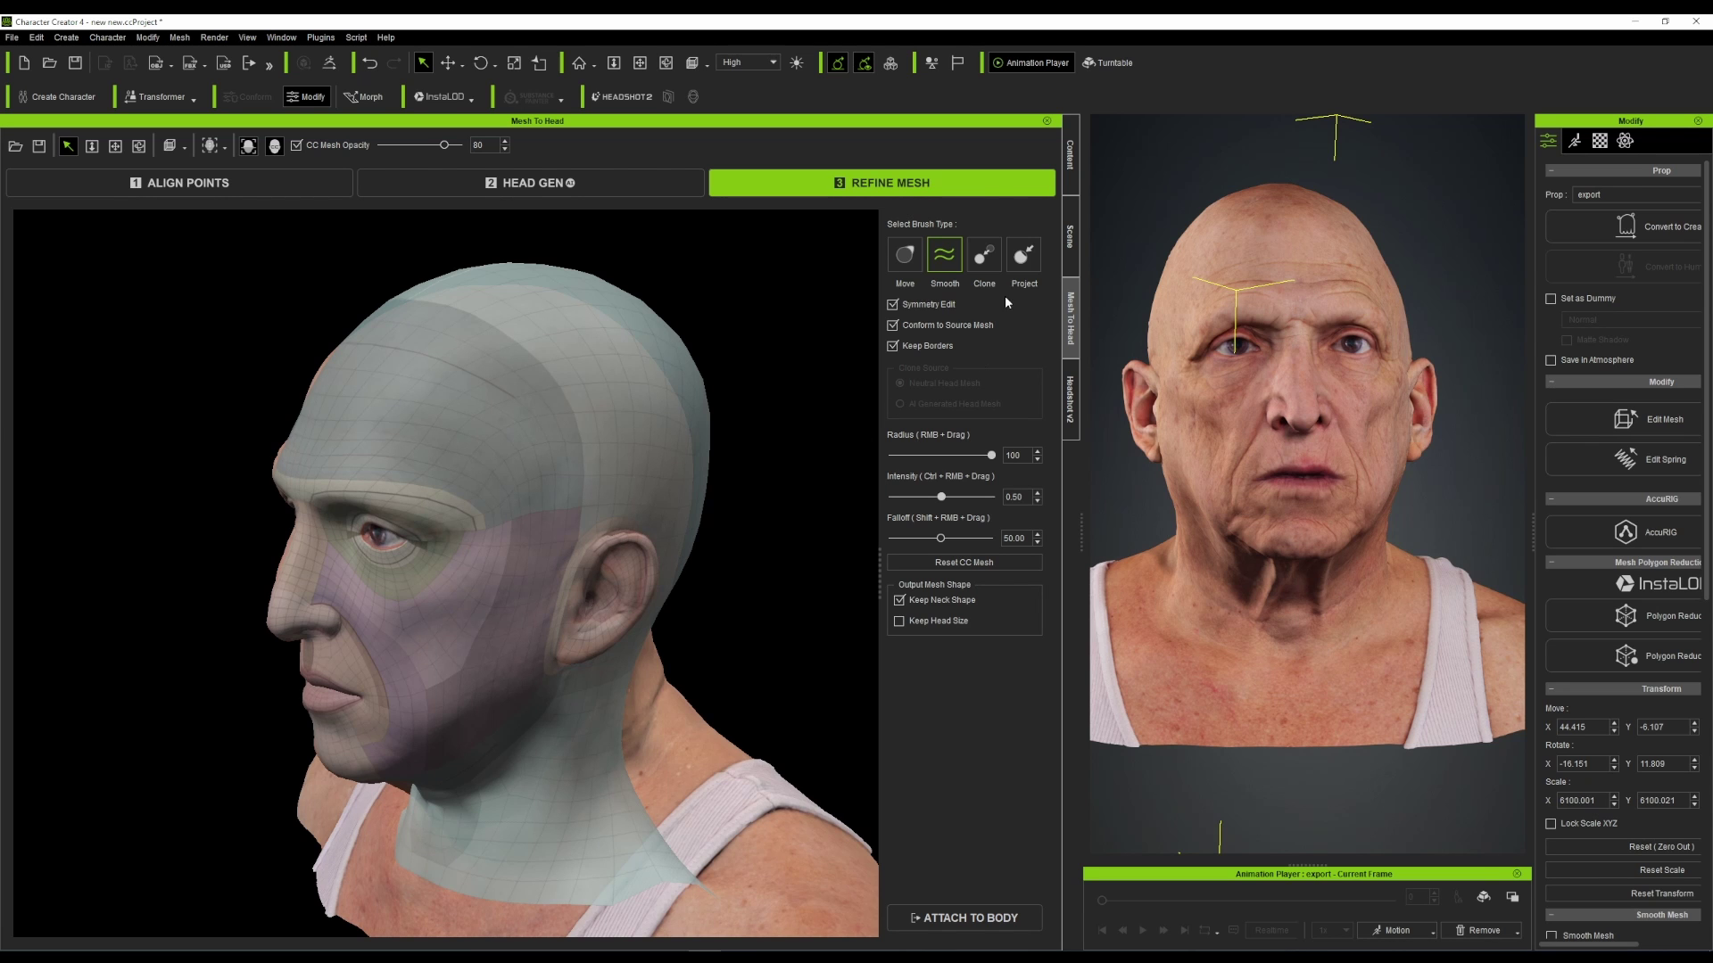
# - Project the back of the head onto the scan using the Project brush at radius 100
pyautogui.click(1023, 255)
pyautogui.moveTo(651, 619); pyautogui.dragTo(267, 565, button='right')
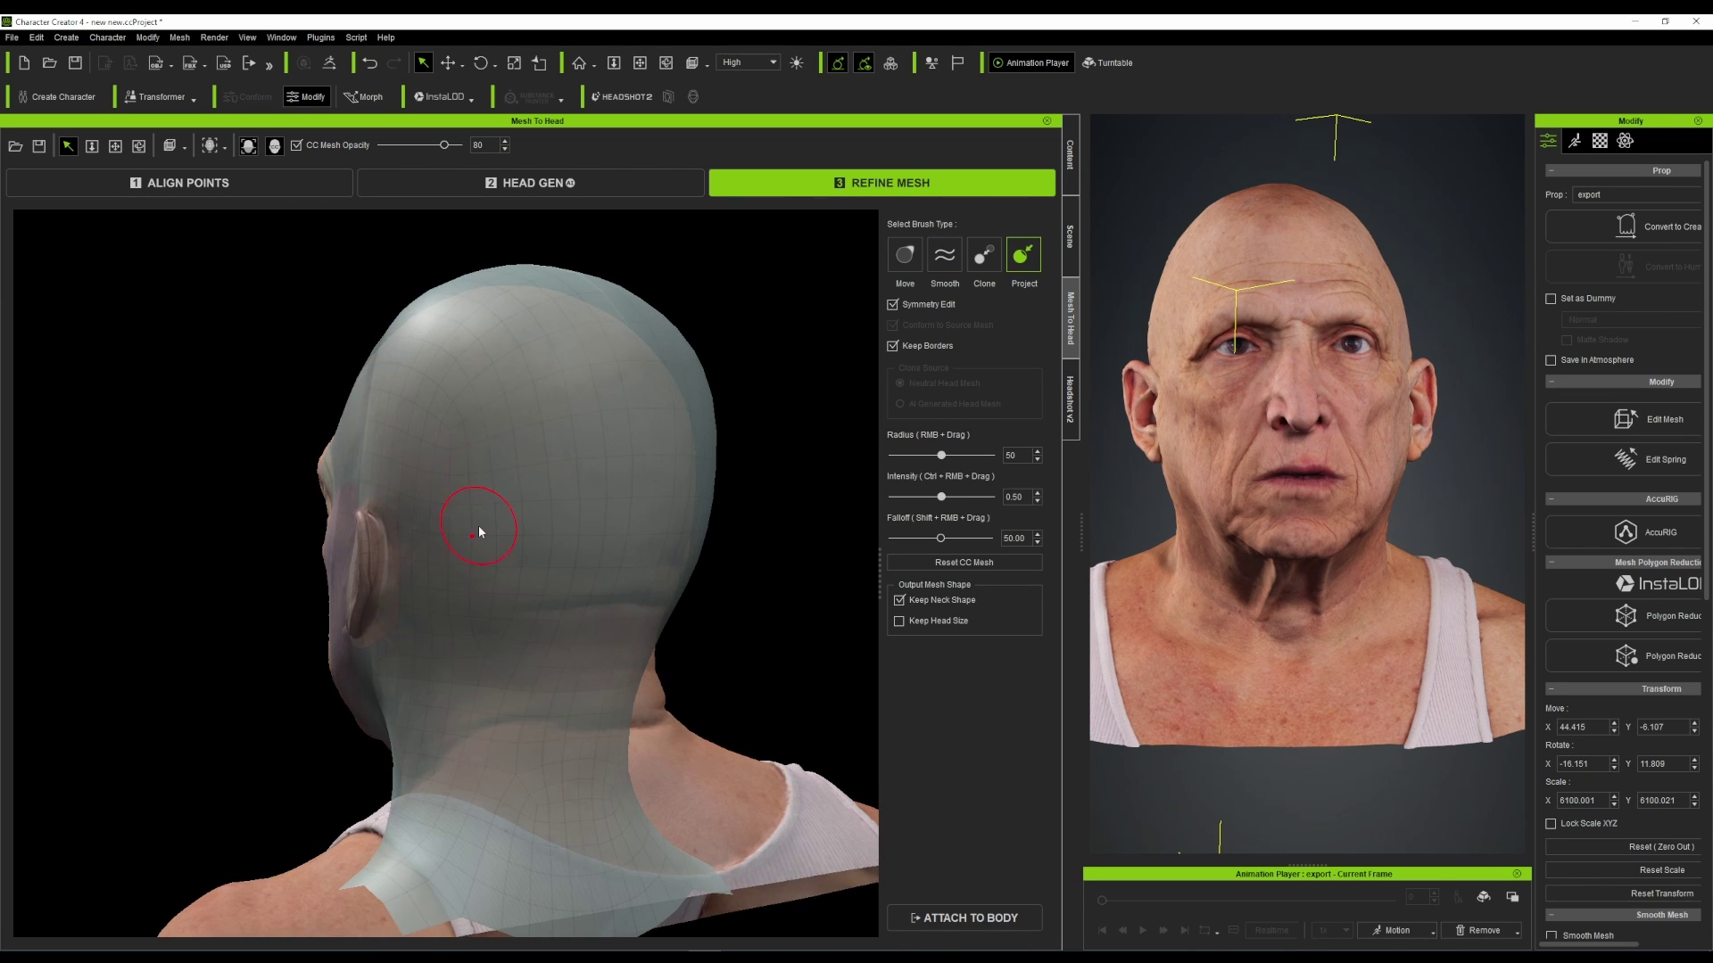
pyautogui.moveTo(492, 505); pyautogui.dragTo(1371, 665, button='right')
pyautogui.moveTo(459, 544); pyautogui.dragTo(425, 380)
pyautogui.moveTo(426, 385); pyautogui.dragTo(527, 598, button='right')
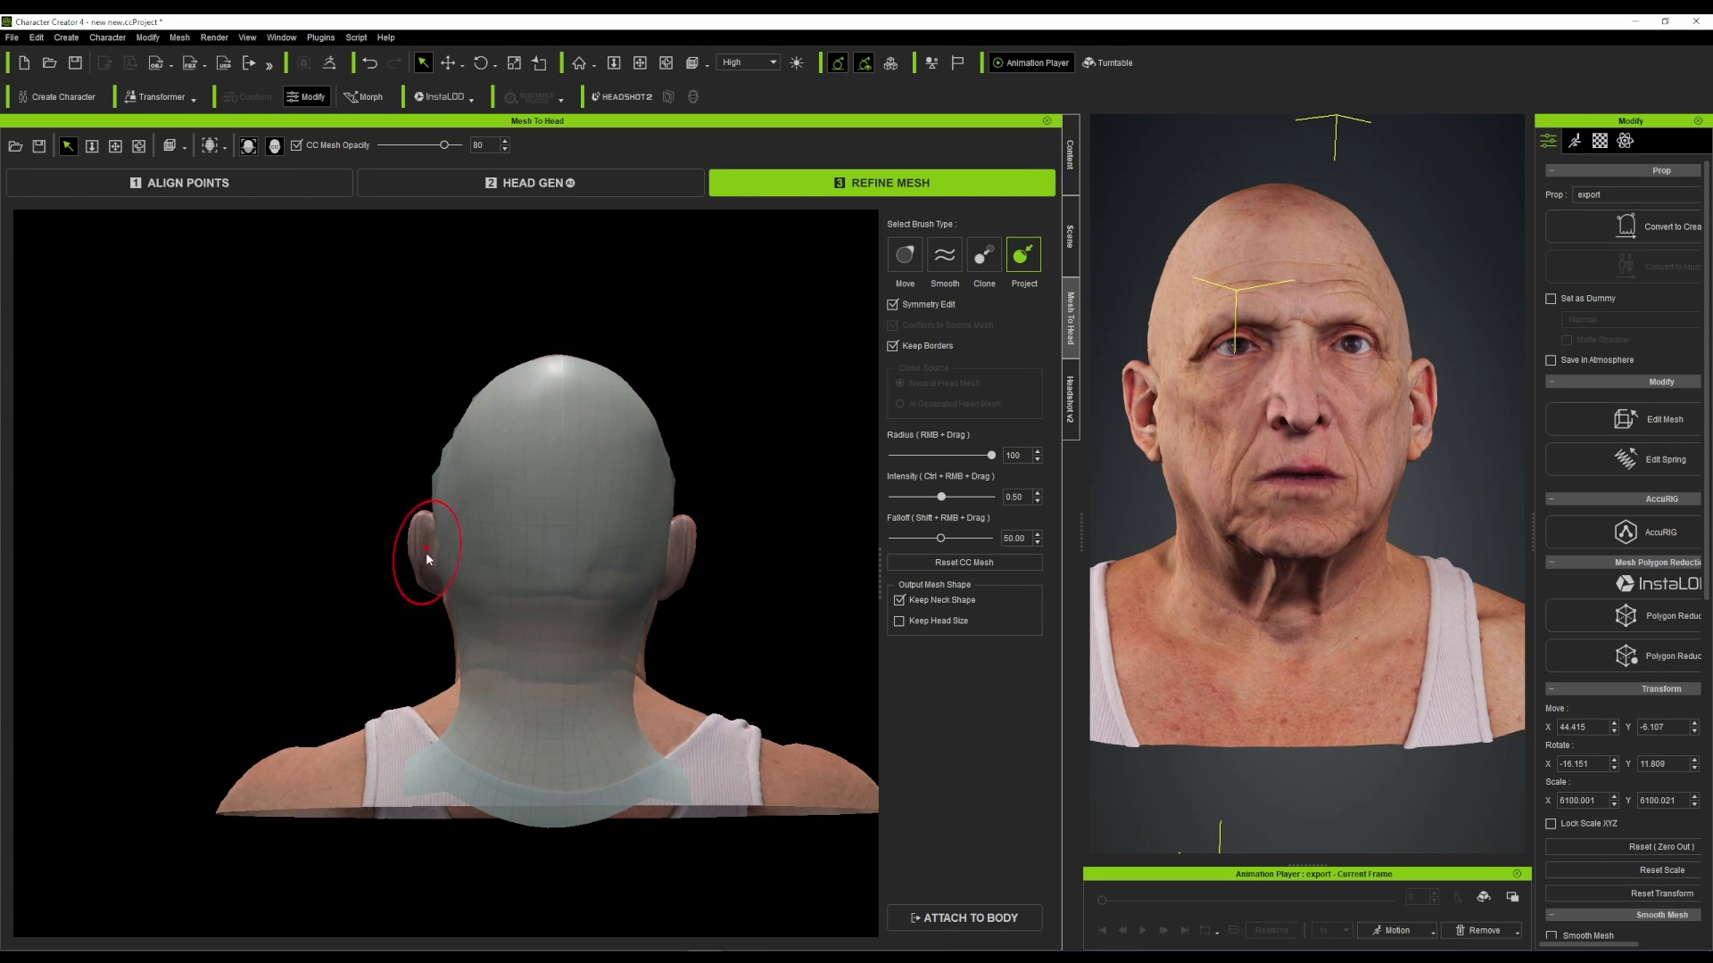
# - Project the back and base of the neck onto the scan with the Project brush
pyautogui.moveTo(546, 682)
pyautogui.mouseDown()
pyautogui.moveTo(378, 666)
pyautogui.moveTo(367, 699)
pyautogui.moveTo(429, 765)
pyautogui.mouseUp()
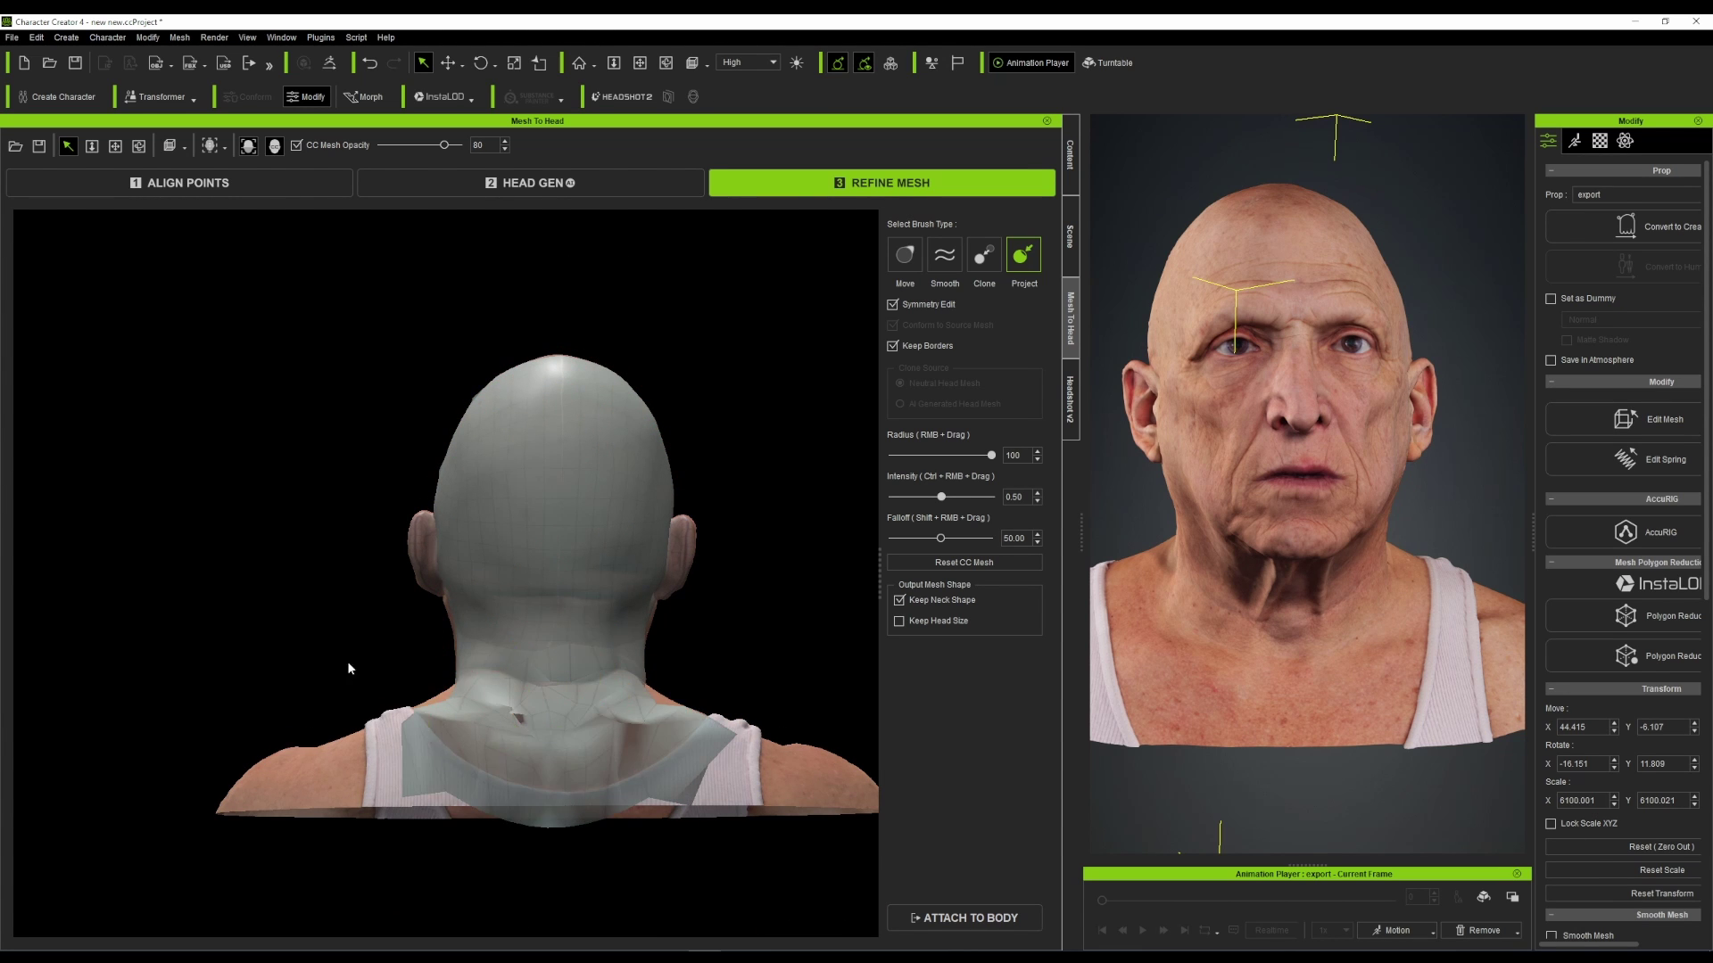
pyautogui.moveTo(325, 654); pyautogui.dragTo(685, 718, button='right')
pyautogui.moveTo(685, 718); pyautogui.dragTo(615, 709)
pyautogui.keyDown('alt'); pyautogui.moveTo(615, 709); pyautogui.dragTo(517, 703, button='right'); pyautogui.keyUp('alt')
pyautogui.moveTo(516, 704); pyautogui.dragTo(589, 716)
pyautogui.scroll(6, 627, 761)
pyautogui.moveTo(588, 716)
pyautogui.keyDown('alt'); pyautogui.mouseDown(button='right')
pyautogui.moveTo(627, 760)
pyautogui.moveTo(494, 564)
pyautogui.moveTo(794, 544)
pyautogui.moveTo(398, 366)
pyautogui.mouseUp(button='right'); pyautogui.keyUp('alt')
pyautogui.scroll(-2, 627, 761)
pyautogui.keyDown('alt'); pyautogui.moveTo(398, 365); pyautogui.dragTo(375, 577); pyautogui.keyUp('alt')
pyautogui.scroll(-6, 464, 607)
pyautogui.moveTo(375, 577)
pyautogui.keyDown('alt'); pyautogui.mouseDown(button='right')
pyautogui.moveTo(462, 603)
pyautogui.moveTo(383, 616)
pyautogui.mouseUp(button='right'); pyautogui.keyUp('alt')
pyautogui.scroll(-3, 516, 661)
pyautogui.scroll(3, 295, 712)
pyautogui.moveTo(206, 692)
pyautogui.keyDown('alt'); pyautogui.mouseDown(button='right')
pyautogui.moveTo(296, 712)
pyautogui.moveTo(125, 742)
pyautogui.mouseUp(button='right'); pyautogui.keyUp('alt')
# - Reshape the edge at the base of the neck with the Move brush
pyautogui.click(905, 256)
pyautogui.moveTo(314, 794); pyautogui.dragTo(267, 774)
pyautogui.moveTo(266, 742)
pyautogui.keyDown('alt'); pyautogui.mouseDown(button='right')
pyautogui.moveTo(408, 780)
pyautogui.moveTo(696, 771)
pyautogui.mouseUp(button='right'); pyautogui.keyUp('alt')
pyautogui.moveTo(366, 753)
pyautogui.keyDown('alt'); pyautogui.mouseDown(button='right')
pyautogui.moveTo(227, 725)
pyautogui.moveTo(482, 696)
pyautogui.mouseUp(button='right'); pyautogui.keyUp('alt')
# - Smooth the lower neck with the Smooth brush at radius 100 and intensity 1.00
pyautogui.click(943, 256)
pyautogui.moveTo(223, 710)
pyautogui.mouseDown()
pyautogui.moveTo(279, 688)
pyautogui.moveTo(145, 708)
pyautogui.moveTo(337, 746)
pyautogui.moveTo(210, 709)
pyautogui.mouseUp()
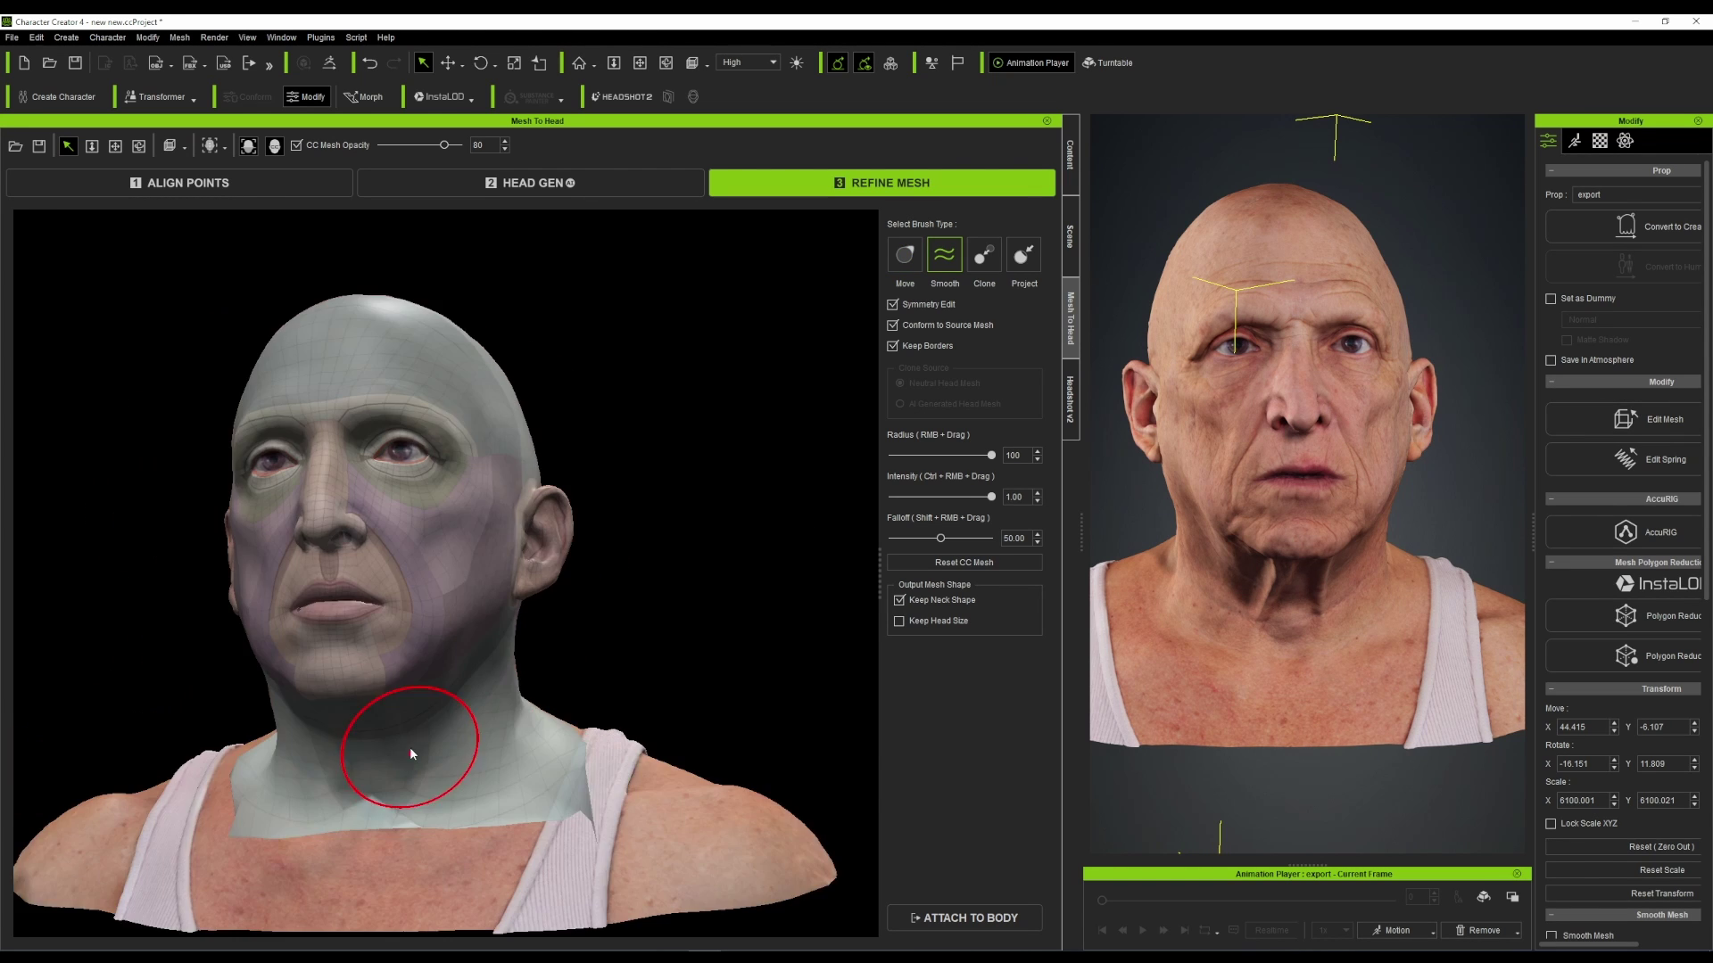
pyautogui.keyDown('alt'); pyautogui.moveTo(410, 777); pyautogui.dragTo(516, 823, button='right'); pyautogui.keyUp('alt')
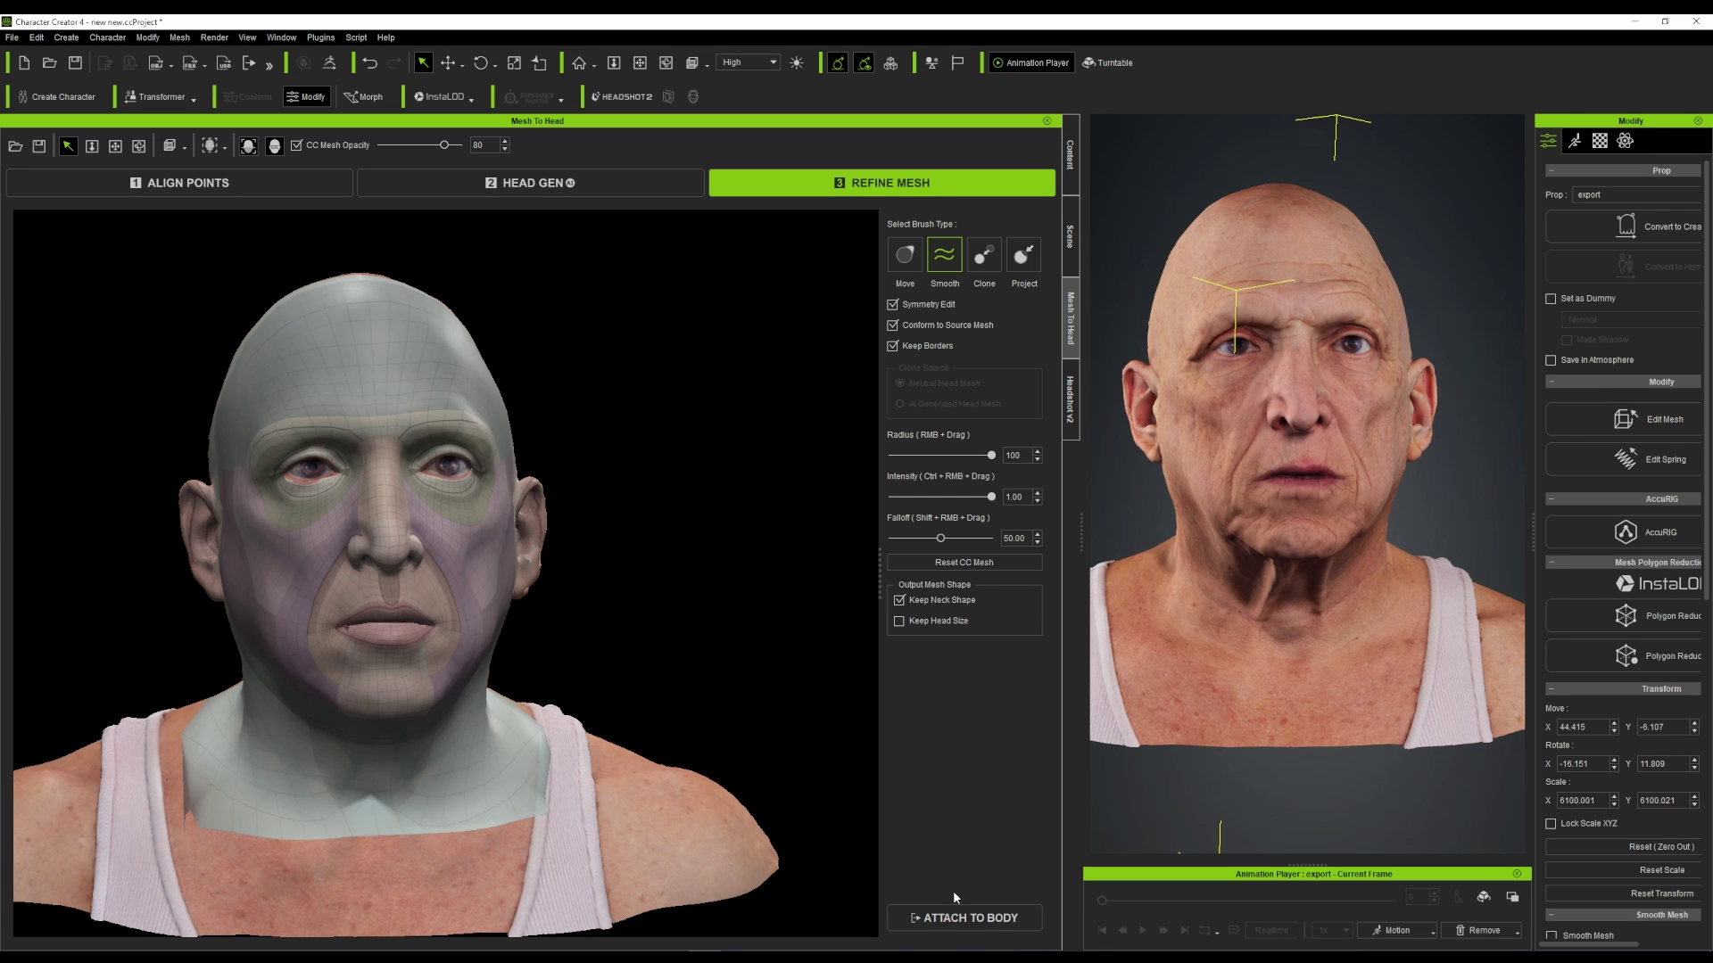
# - Attach the head to a Male body with no texture mask, baking 2048 textures from the source mesh, and generate the character
pyautogui.click(956, 921)
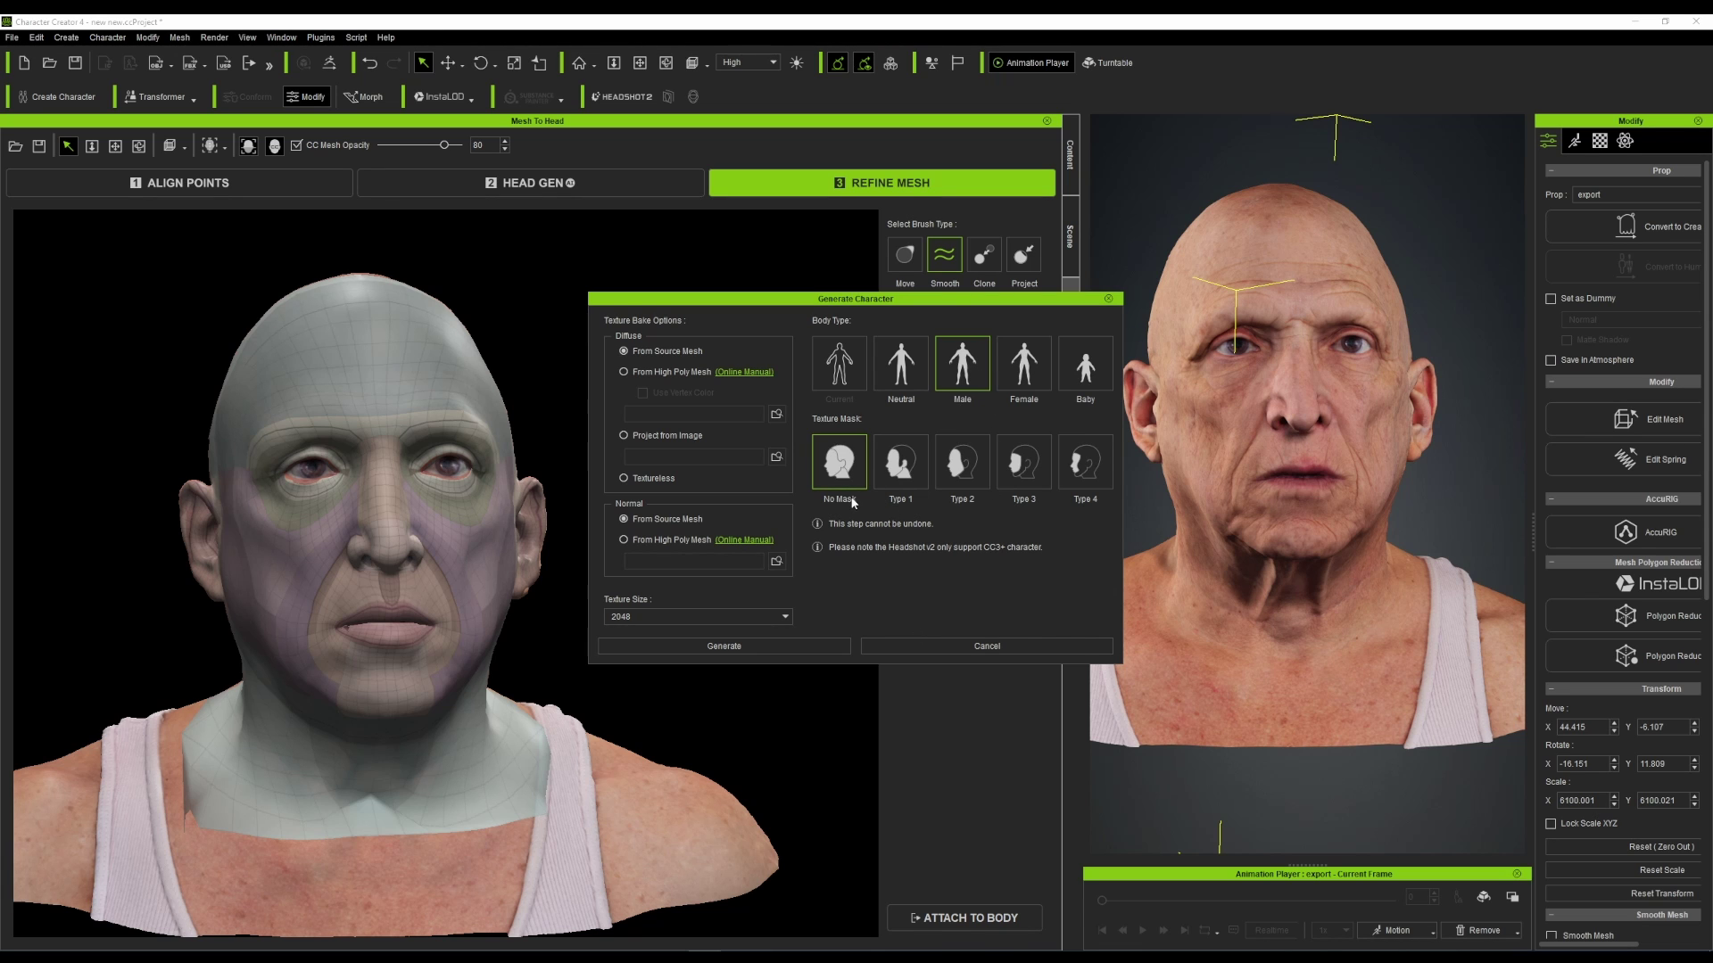
pyautogui.click(749, 648)
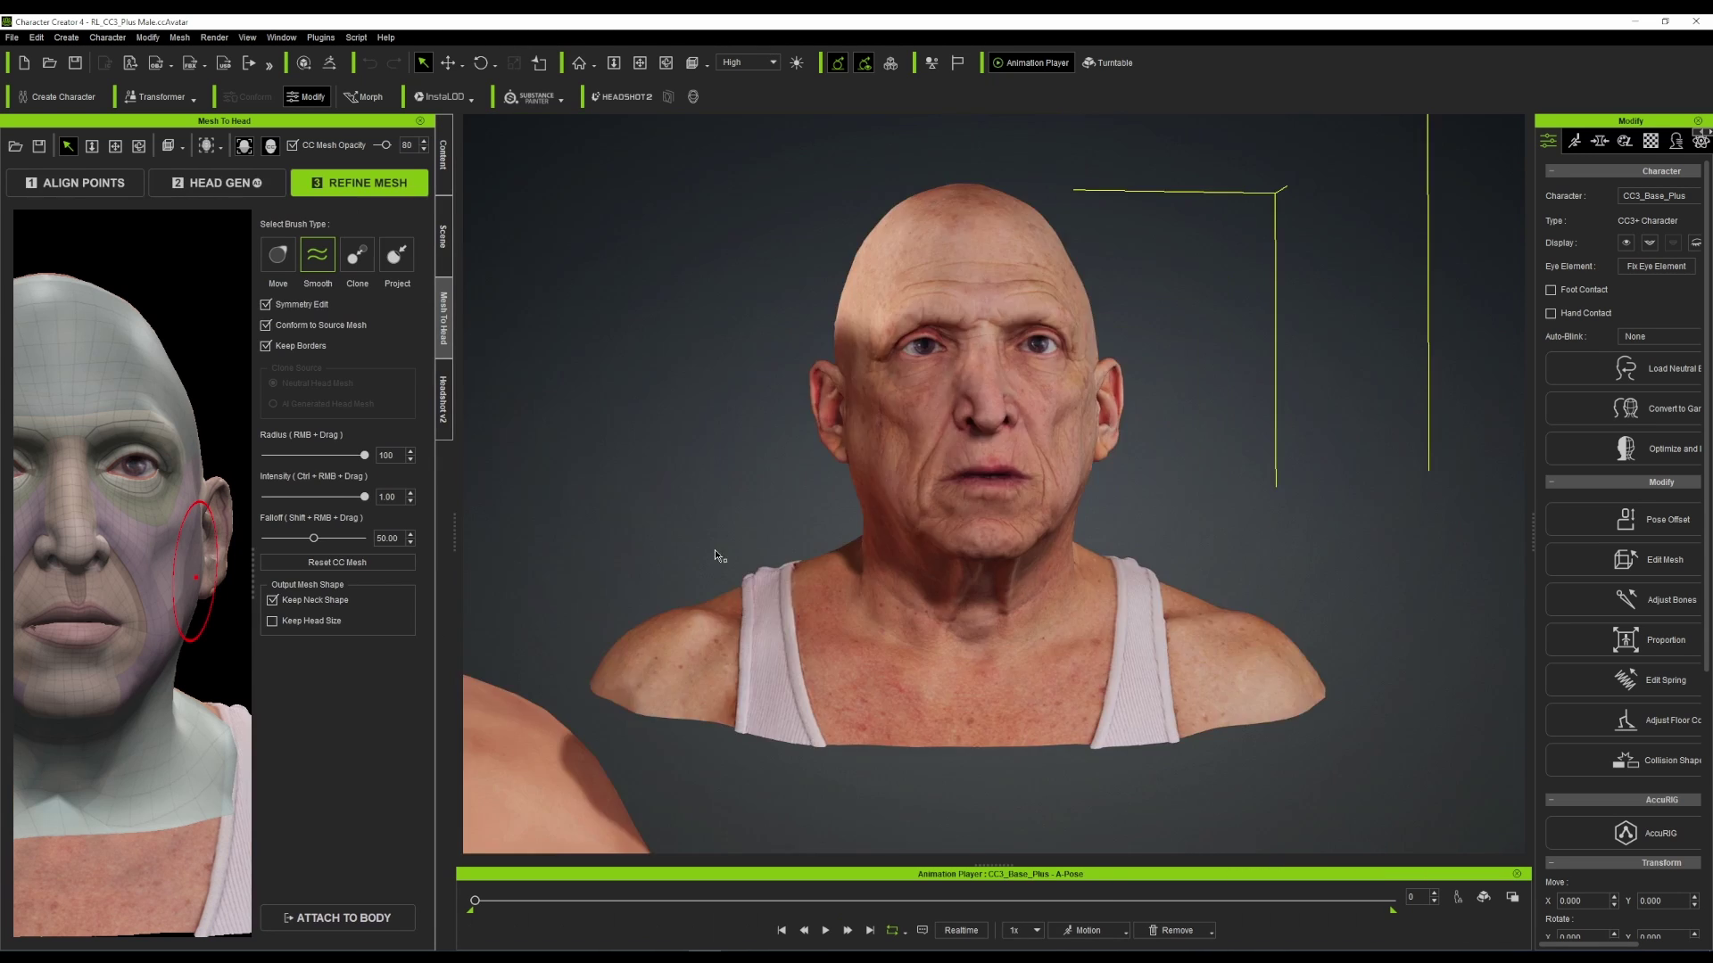
pyautogui.keyDown('alt'); pyautogui.moveTo(719, 558); pyautogui.dragTo(611, 610, button='right'); pyautogui.keyUp('alt')
pyautogui.keyDown('alt'); pyautogui.moveTo(611, 609); pyautogui.dragTo(1024, 672, button='middle'); pyautogui.keyUp('alt')
pyautogui.keyDown('alt'); pyautogui.moveTo(1024, 672); pyautogui.dragTo(1074, 565); pyautogui.keyUp('alt')
pyautogui.keyDown('alt'); pyautogui.moveTo(1074, 565); pyautogui.dragTo(990, 535, button='right'); pyautogui.keyUp('alt')
pyautogui.keyDown('alt'); pyautogui.moveTo(990, 535); pyautogui.dragTo(954, 559); pyautogui.keyUp('alt')
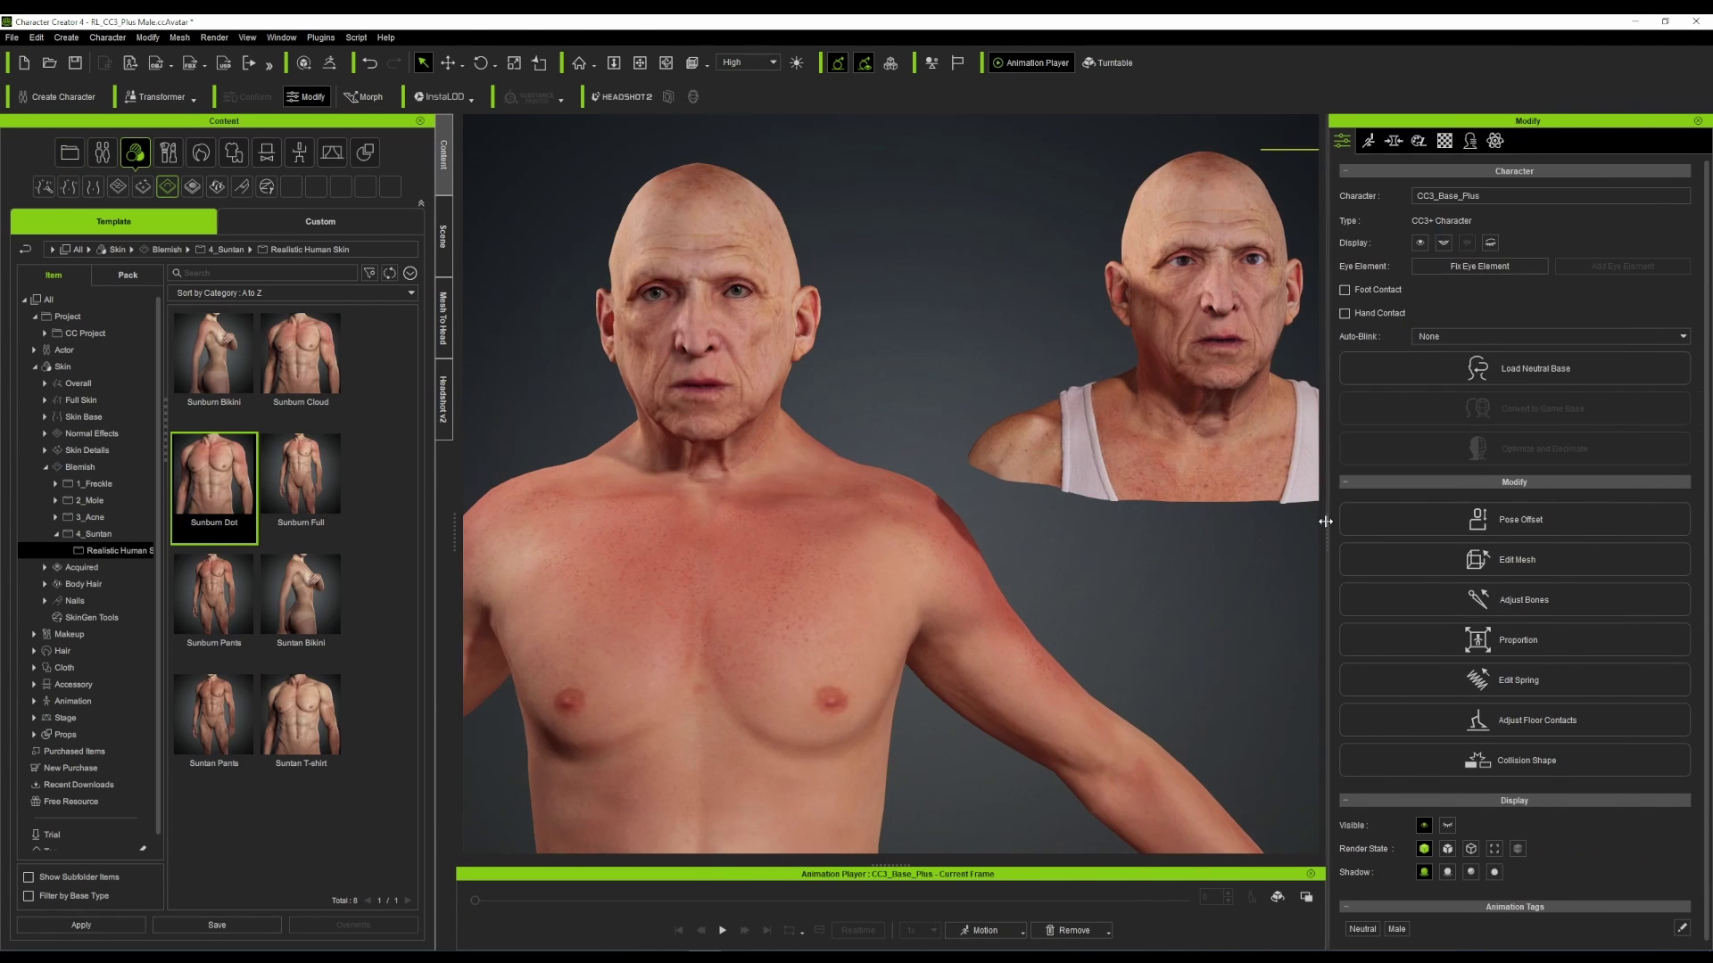
# - Open the Sunburn Fullbody layer in the skin editor and add the Body Old Freckle 1 effect to the skin
pyautogui.click(1419, 141)
pyautogui.click(1396, 312)
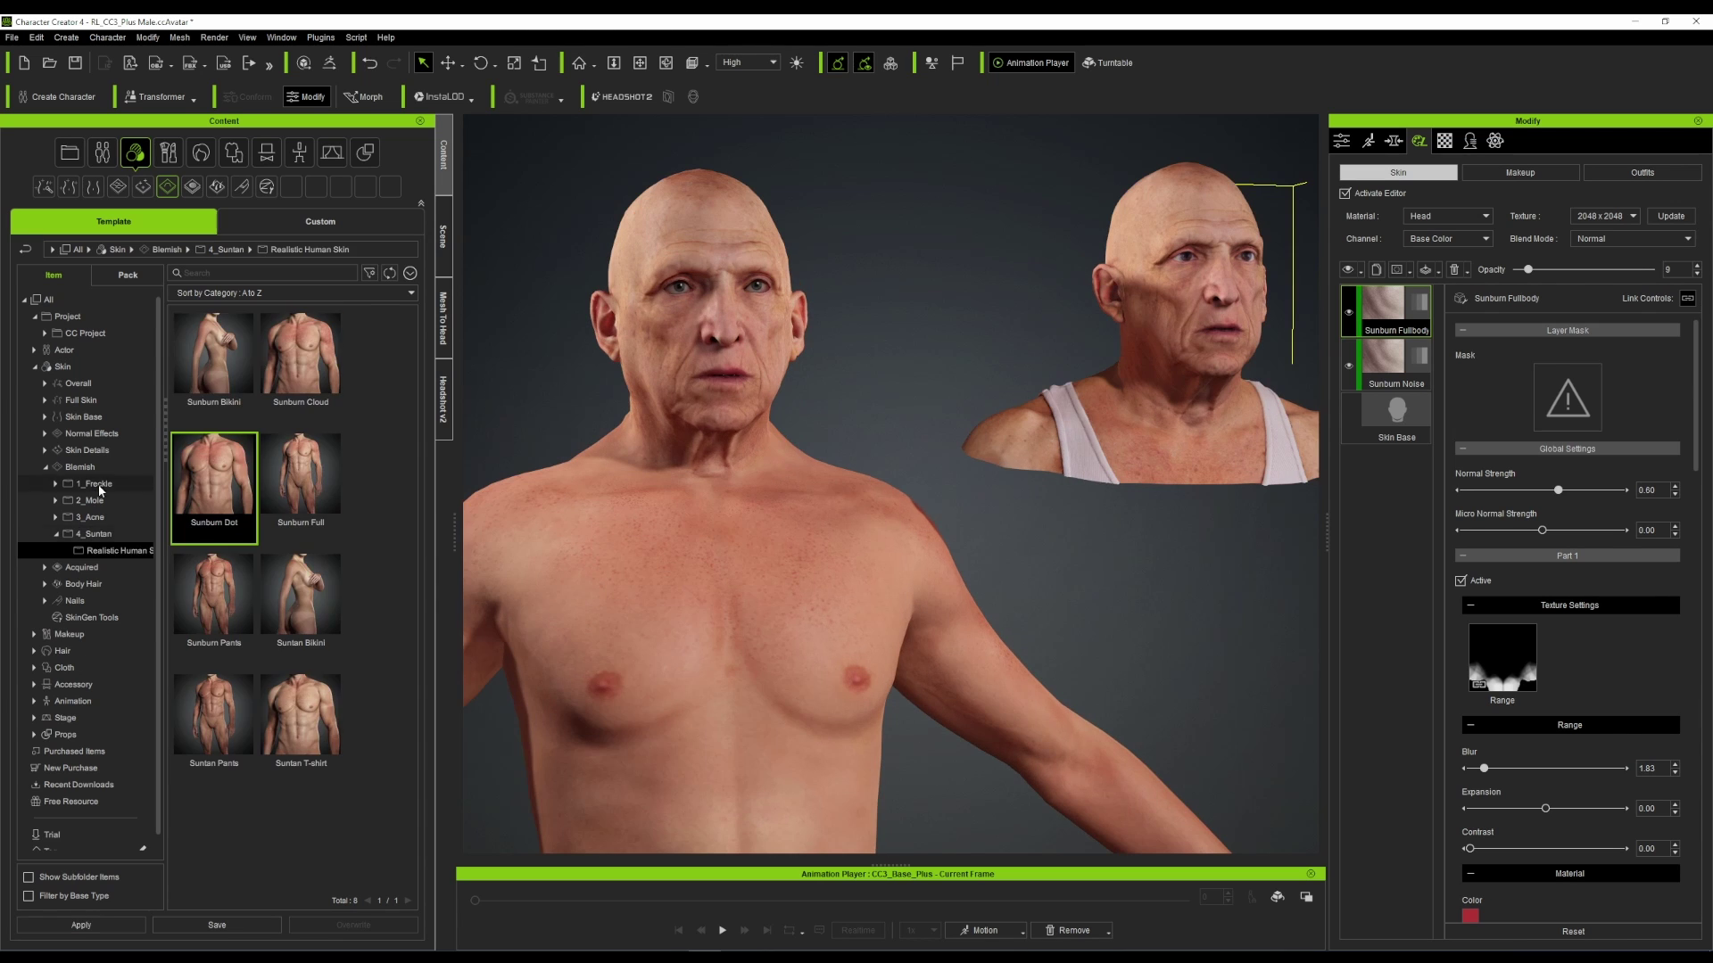
pyautogui.click(96, 483)
pyautogui.doubleClick(294, 524)
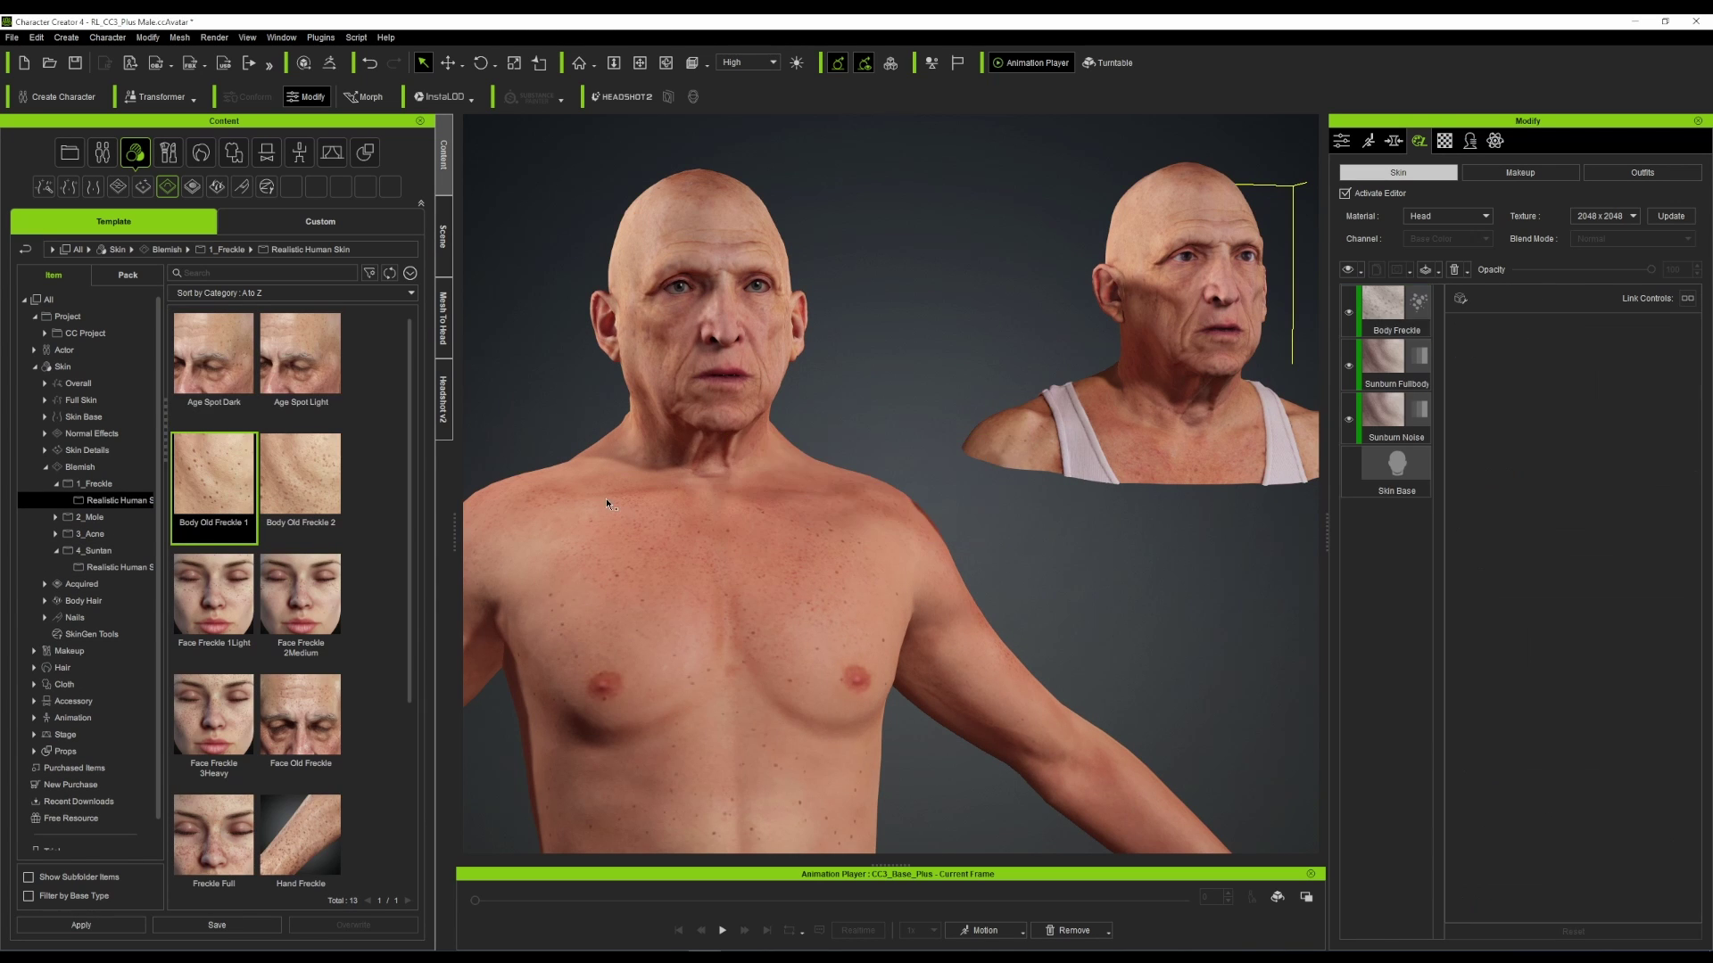
# - Dress the character in the Tank Top and delete the garment's base color texture
pyautogui.doubleClick(214, 721)
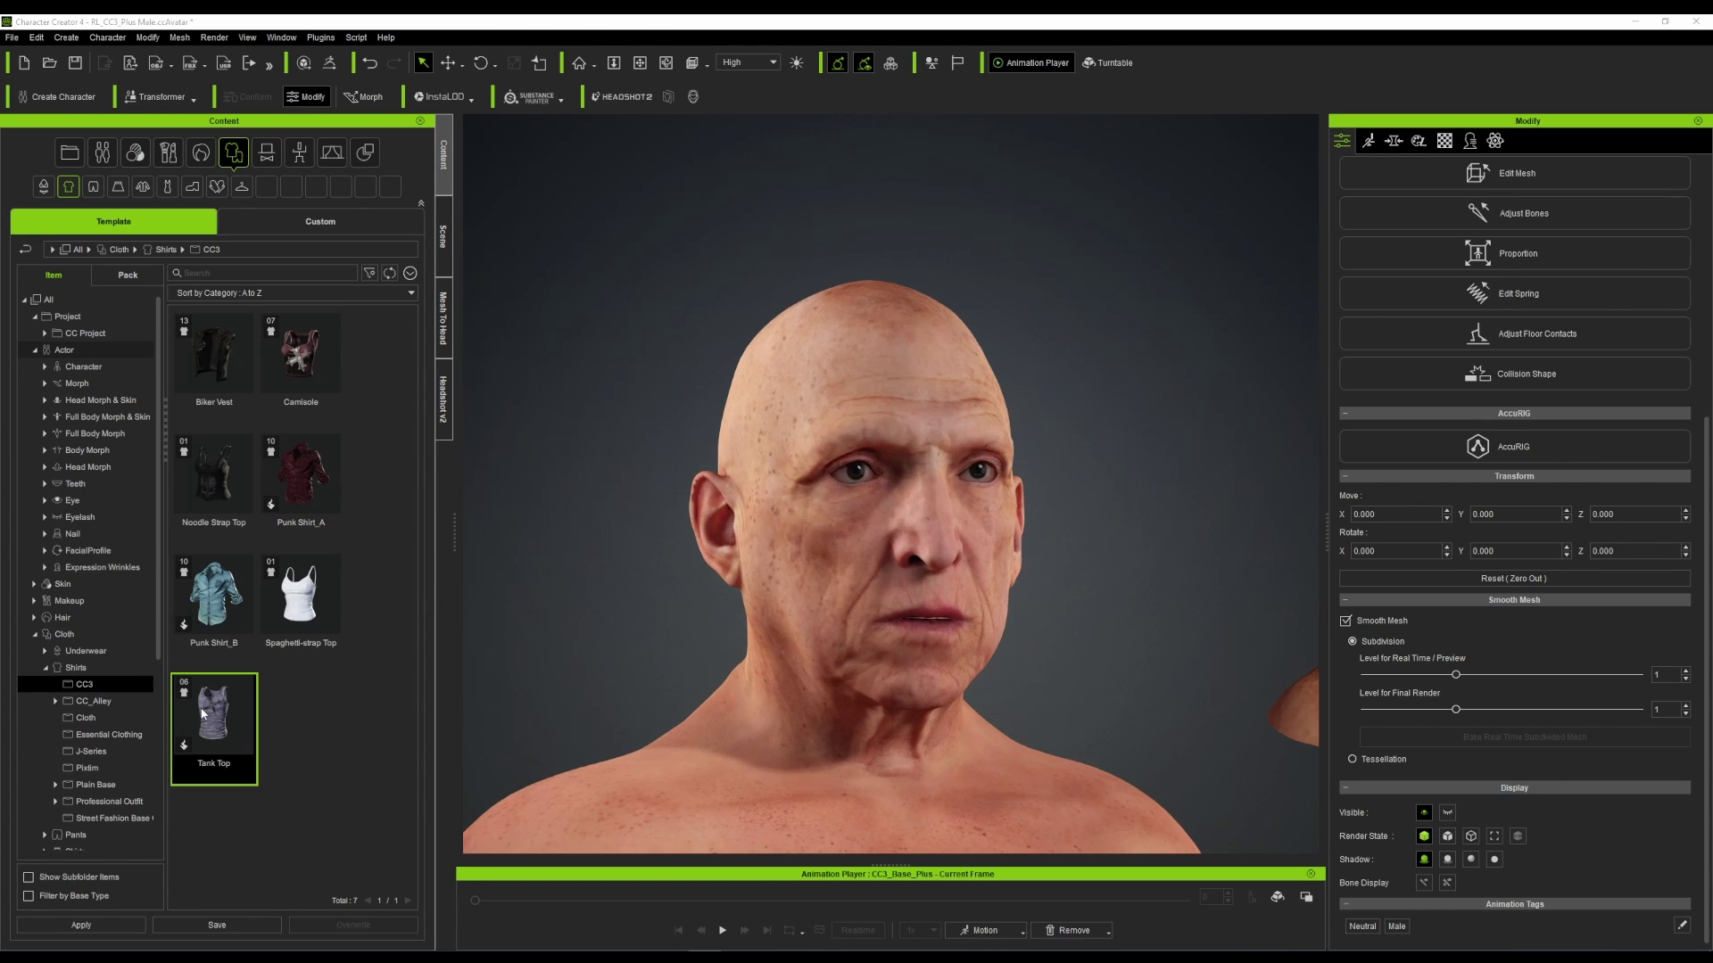
pyautogui.scroll(-4, 699, 642)
pyautogui.click(1444, 141)
pyautogui.scroll(-3, 1515, 492)
pyautogui.rightClick(1455, 308)
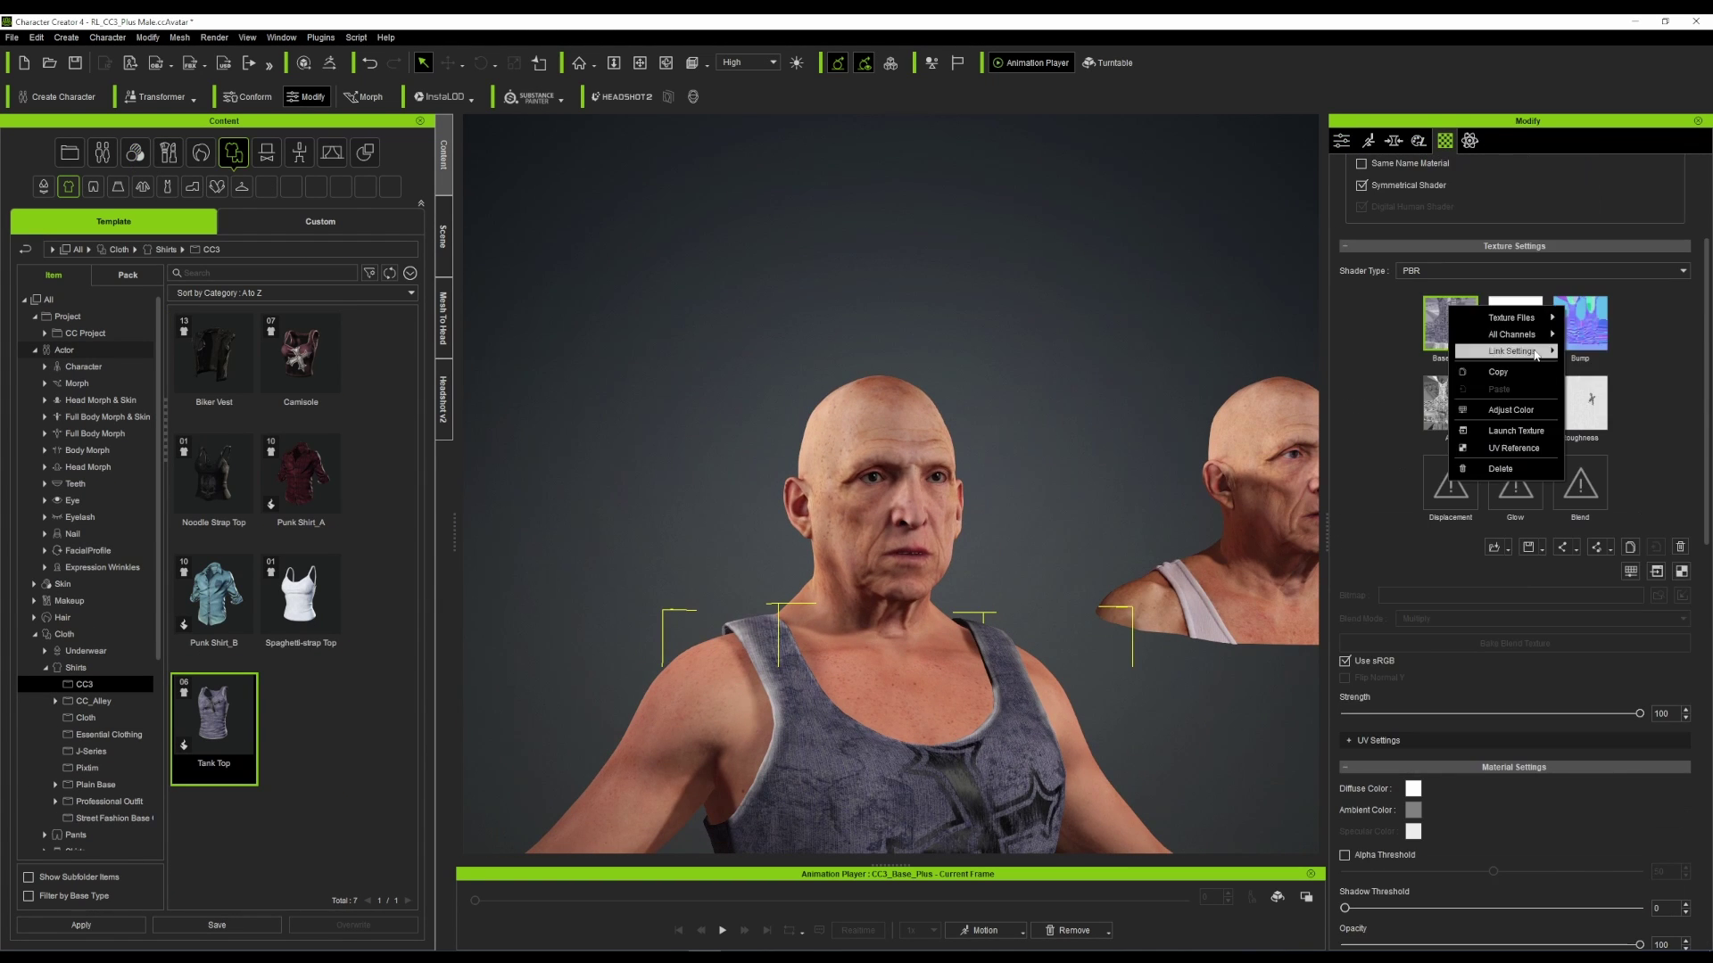
pyautogui.click(1503, 468)
pyautogui.moveTo(1056, 547); pyautogui.dragTo(972, 546, button='right')
# - Conform the tank top to the body and select the whole character
pyautogui.click(1342, 141)
pyautogui.scroll(-2, 1481, 446)
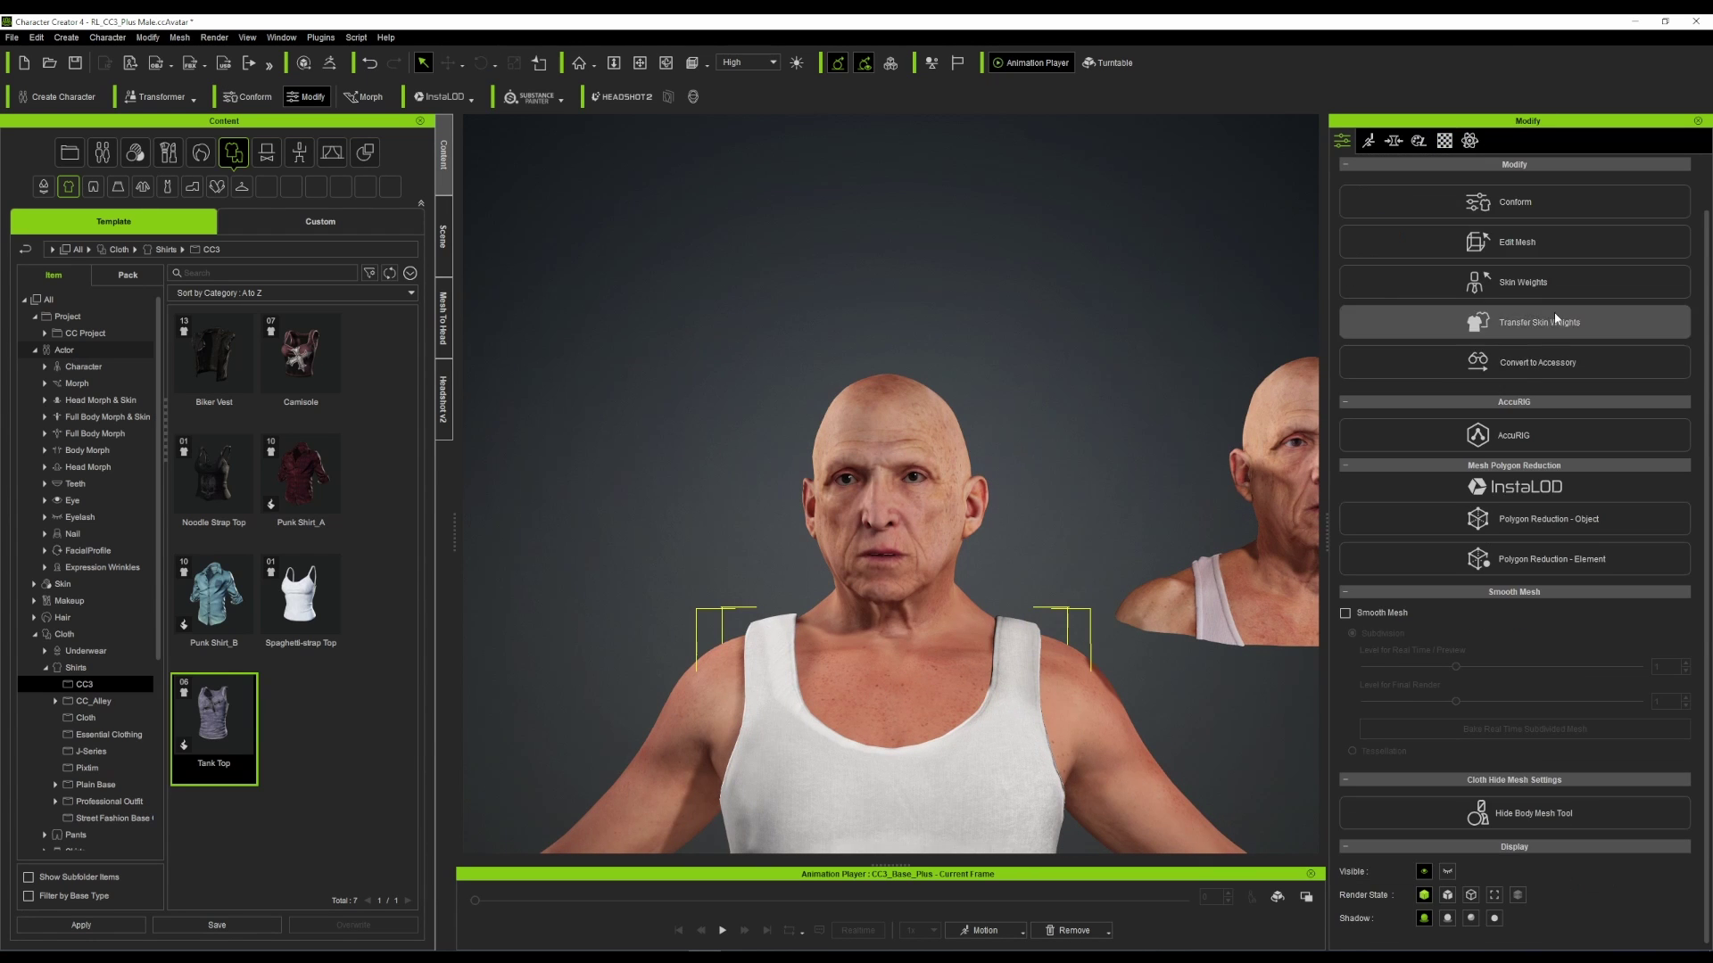
pyautogui.click(1614, 202)
pyautogui.click(1095, 522)
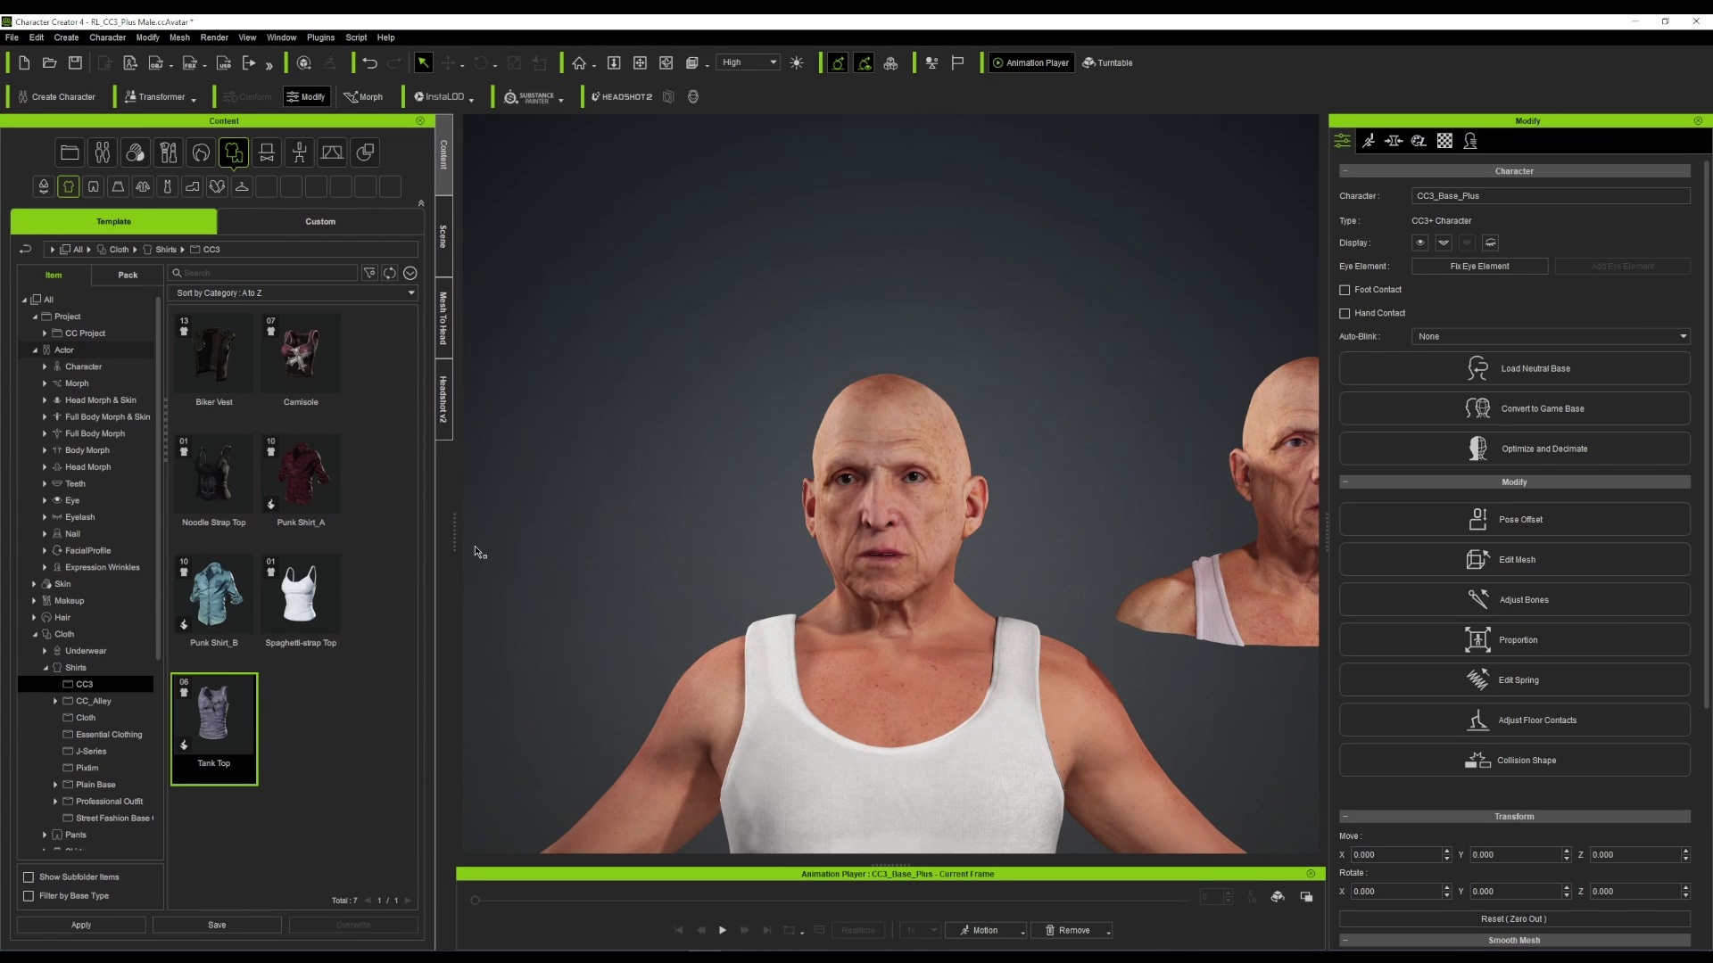
# - Add the Slim fit pants and the Sport sneakers_A4 shoes to the character
pyautogui.click(76, 835)
pyautogui.scroll(-5, 368, 762)
pyautogui.doubleClick(211, 450)
pyautogui.scroll(-1, 89, 758)
pyautogui.click(77, 842)
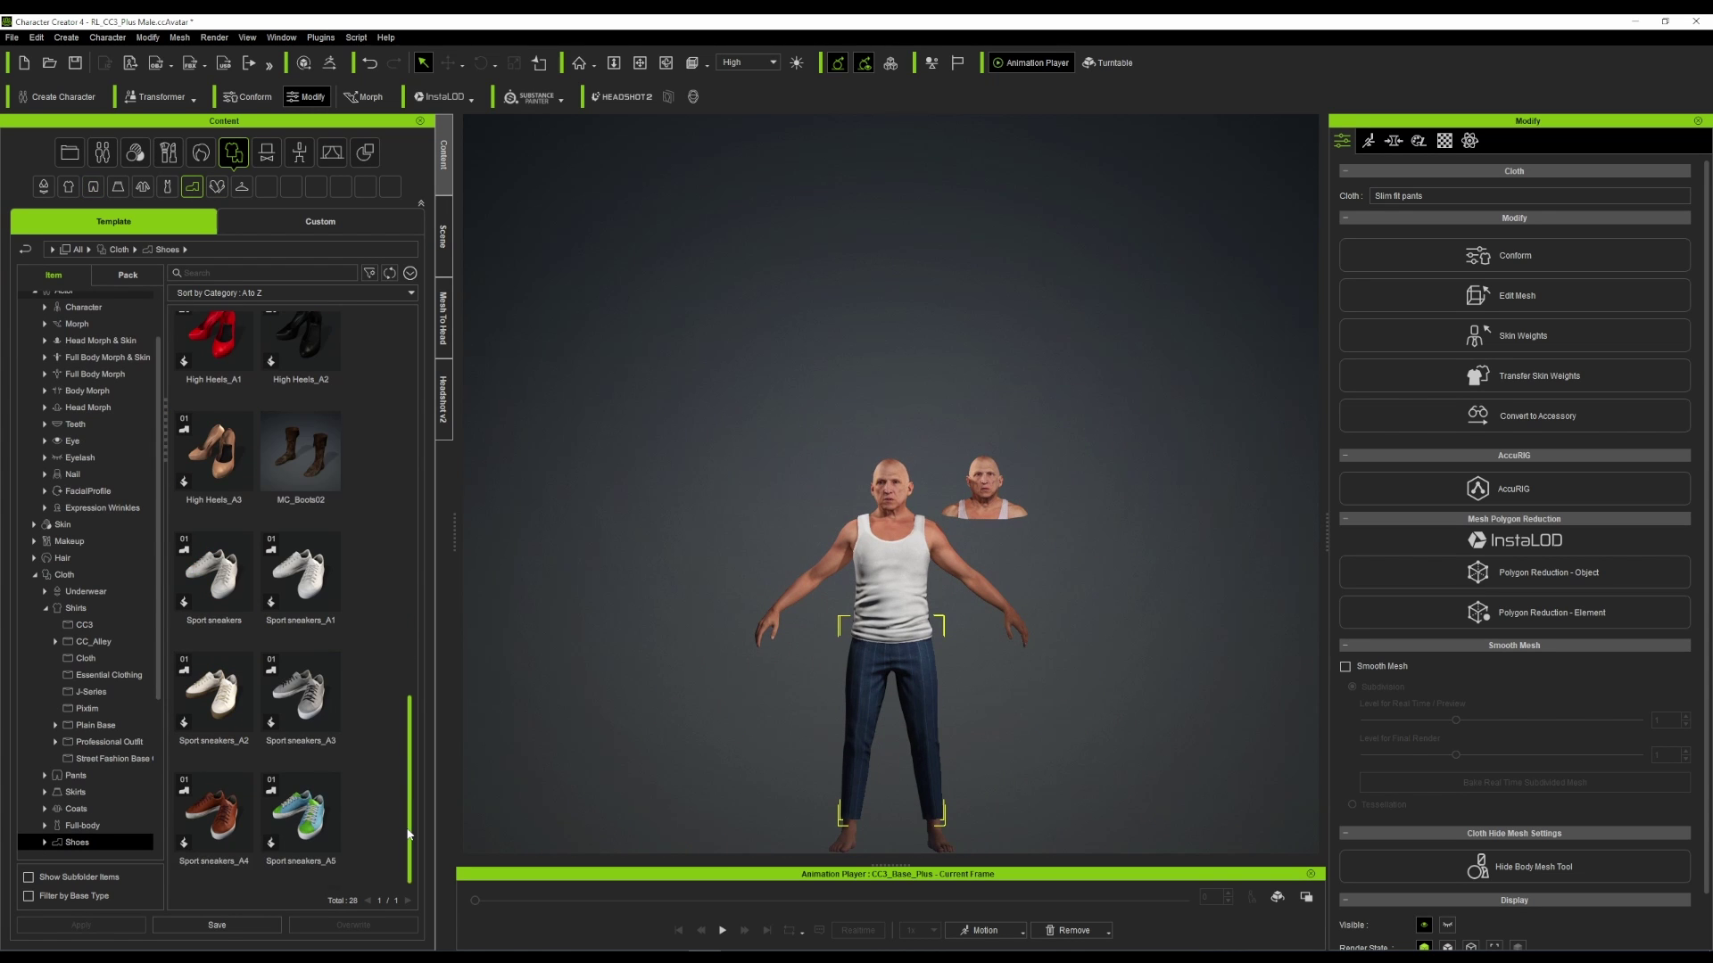
pyautogui.doubleClick(213, 812)
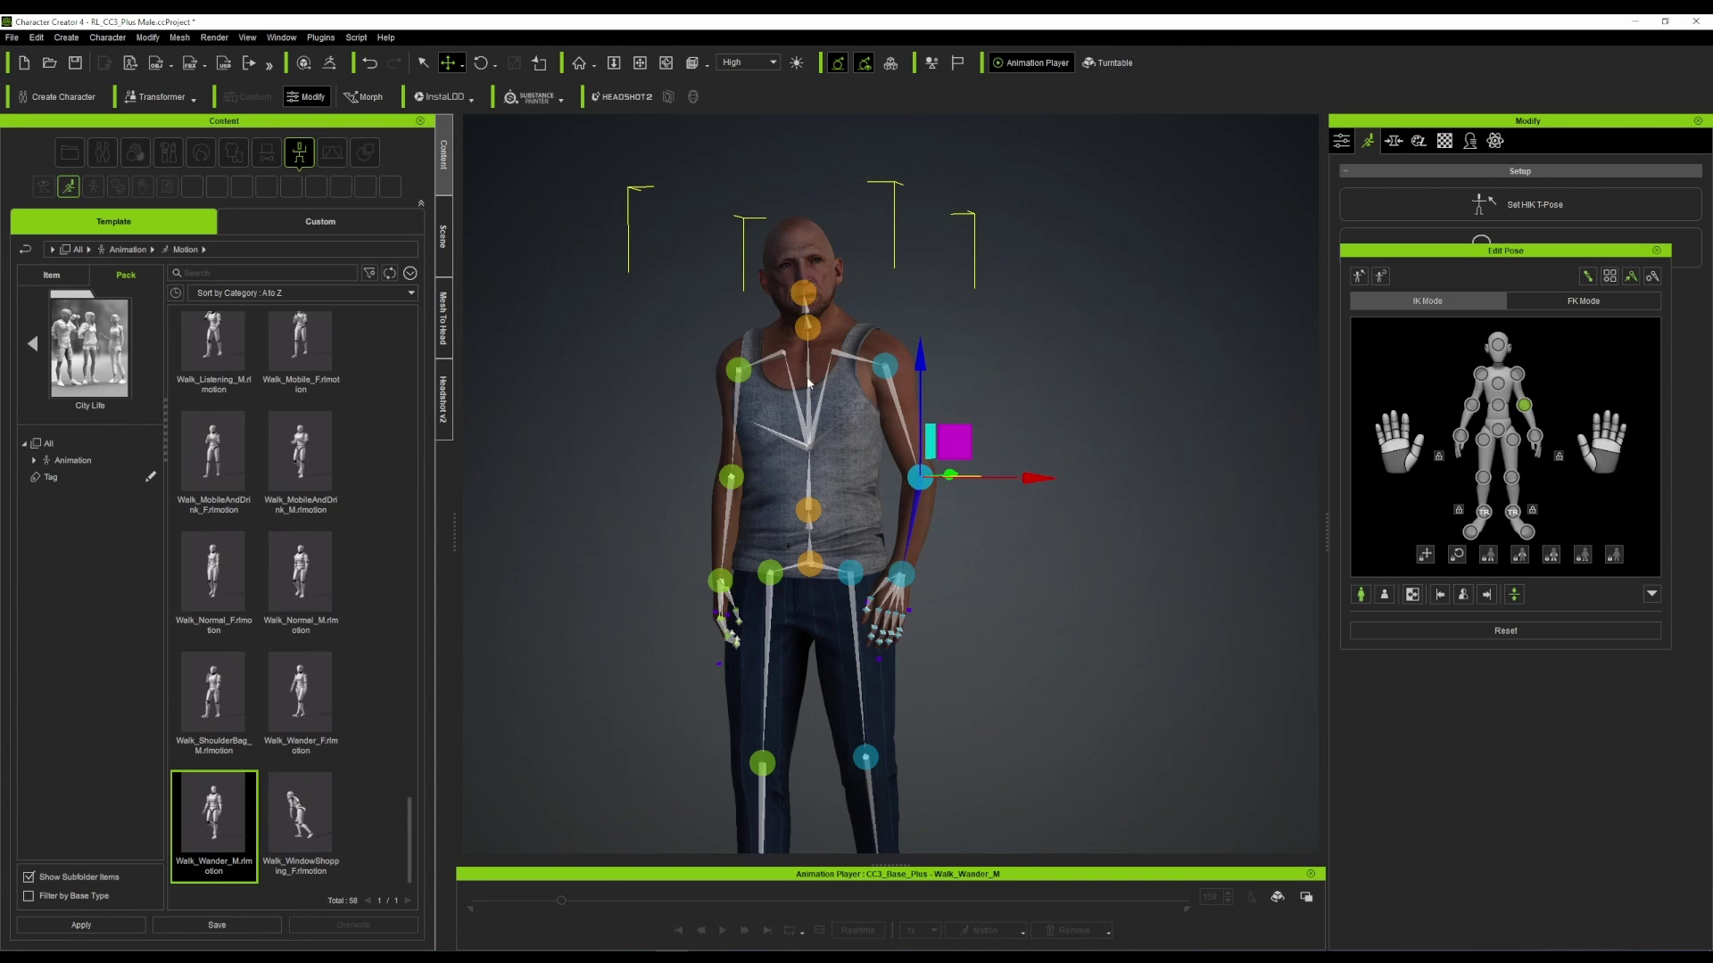
# - Rotate the character's left elbow slightly in the pose editor's IK mode
pyautogui.press('e')
pyautogui.moveTo(891, 453); pyautogui.dragTo(894, 446)
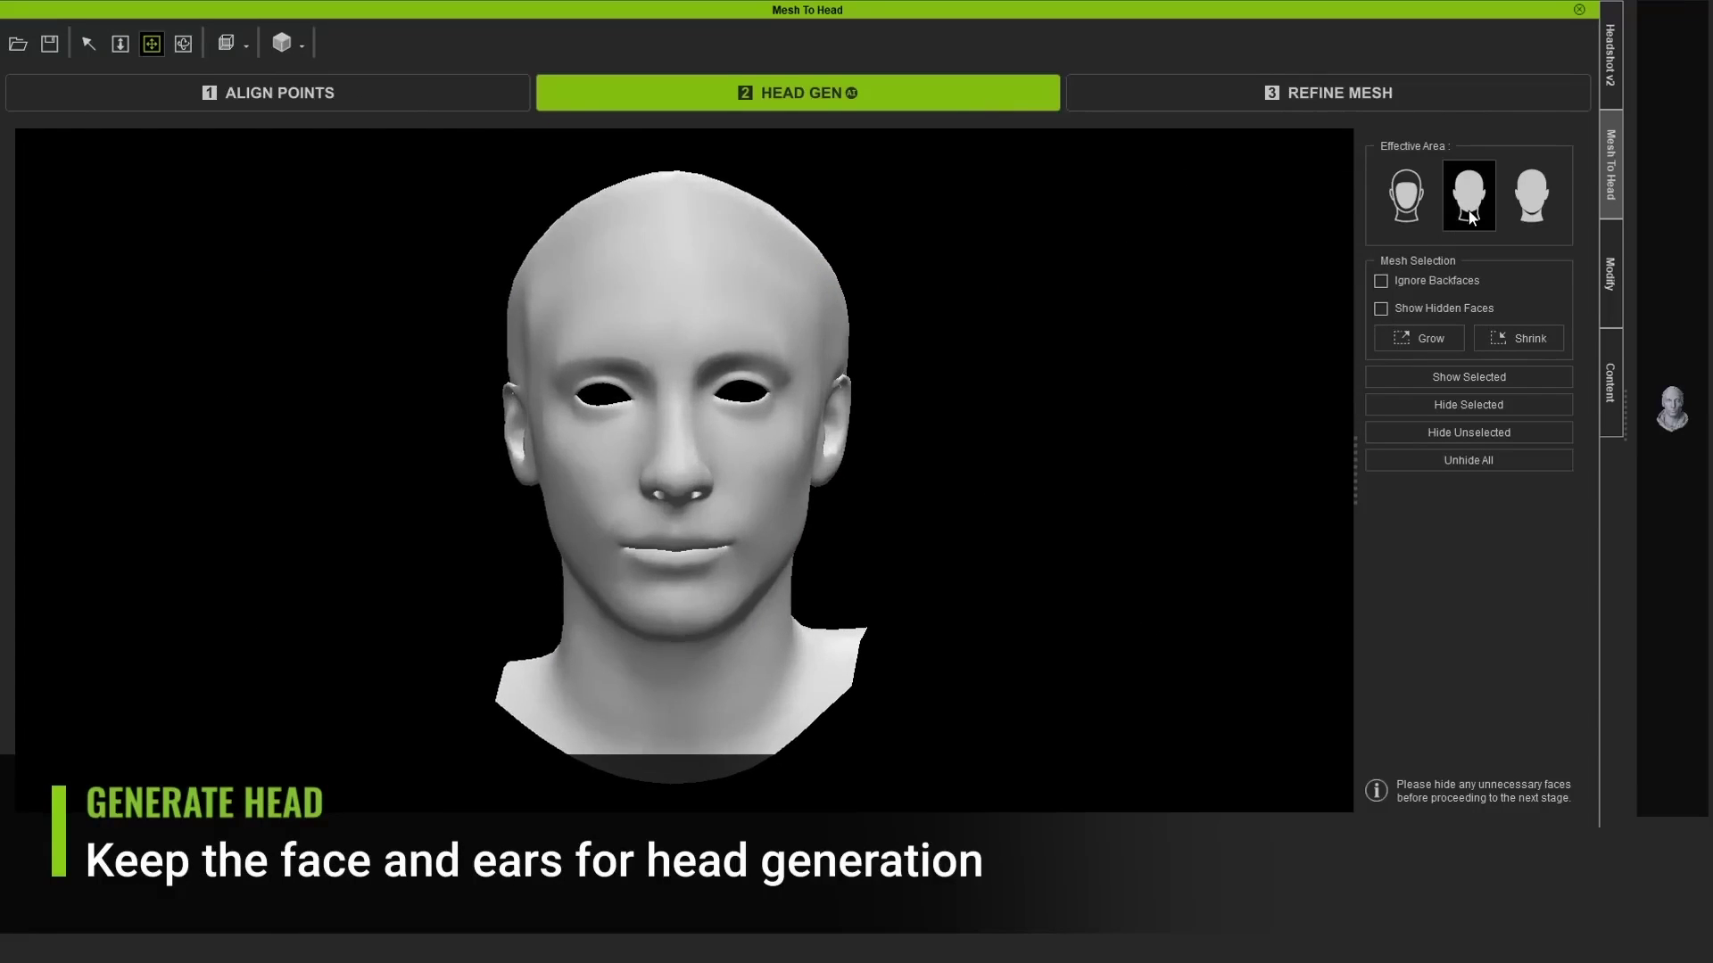
# - Set the CC mesh opacity to 99 and inspect the generated head against its scan from the side
pyautogui.moveTo(986, 553); pyautogui.dragTo(1056, 366, button='right')
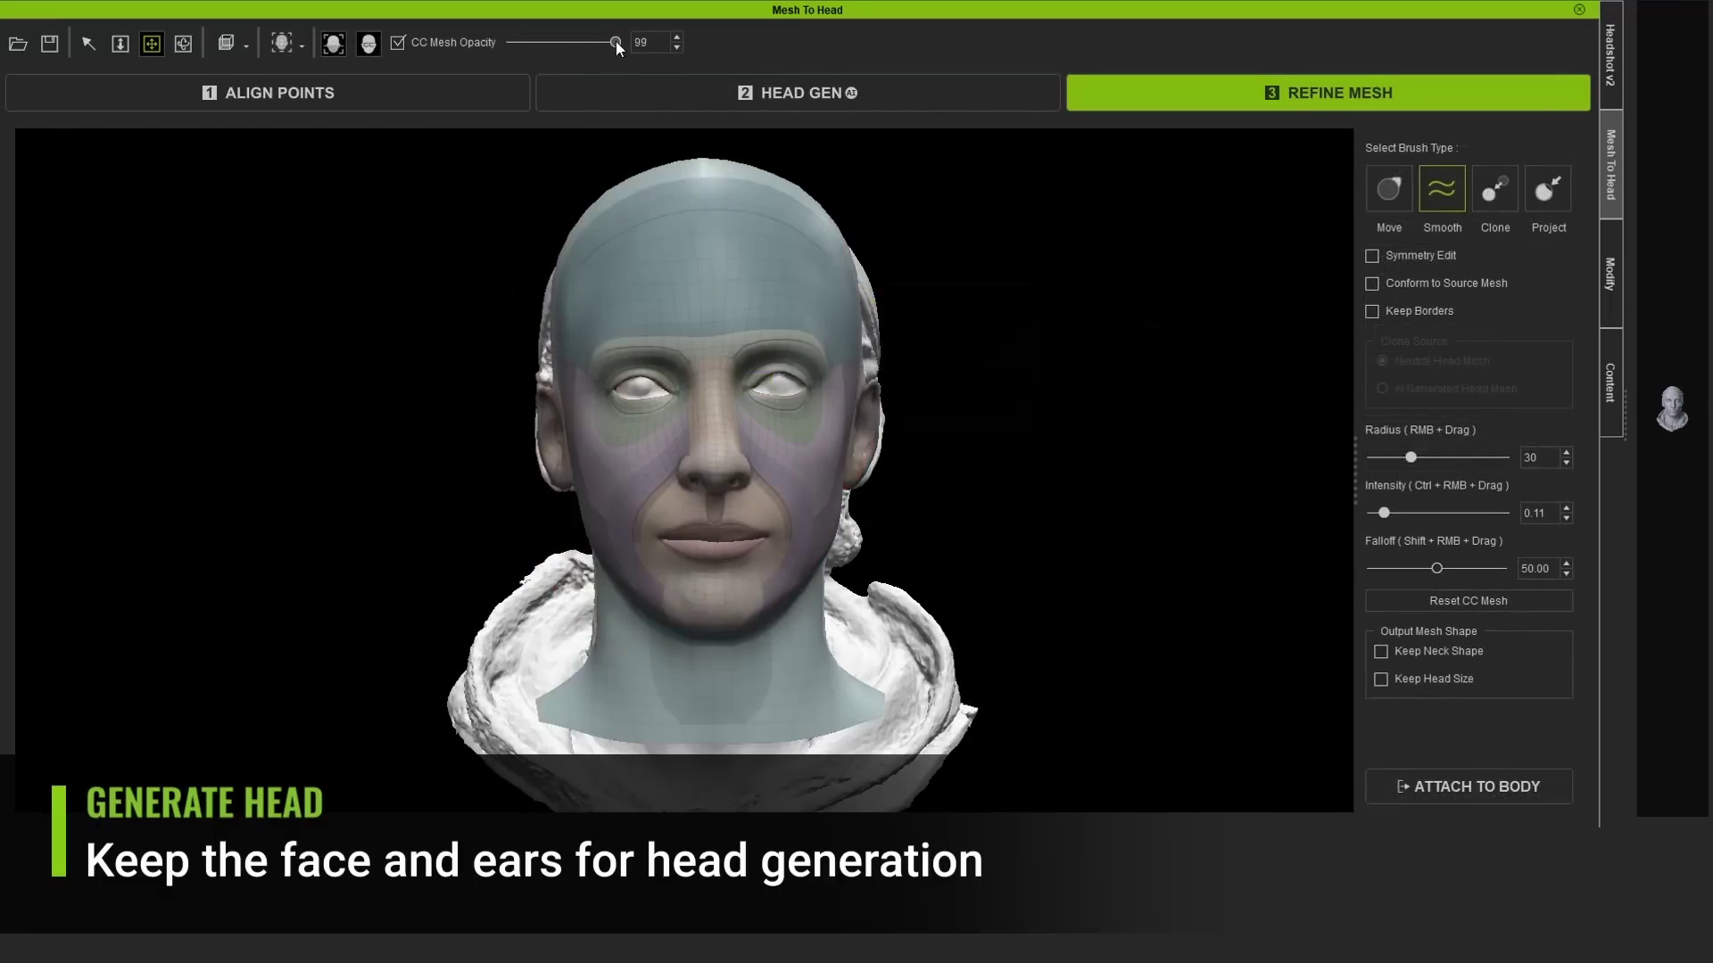
pyautogui.moveTo(615, 42)
pyautogui.mouseDown()
pyautogui.moveTo(526, 42)
pyautogui.moveTo(615, 43)
pyautogui.mouseUp()
pyautogui.moveTo(1240, 667); pyautogui.dragTo(562, 696, button='right')
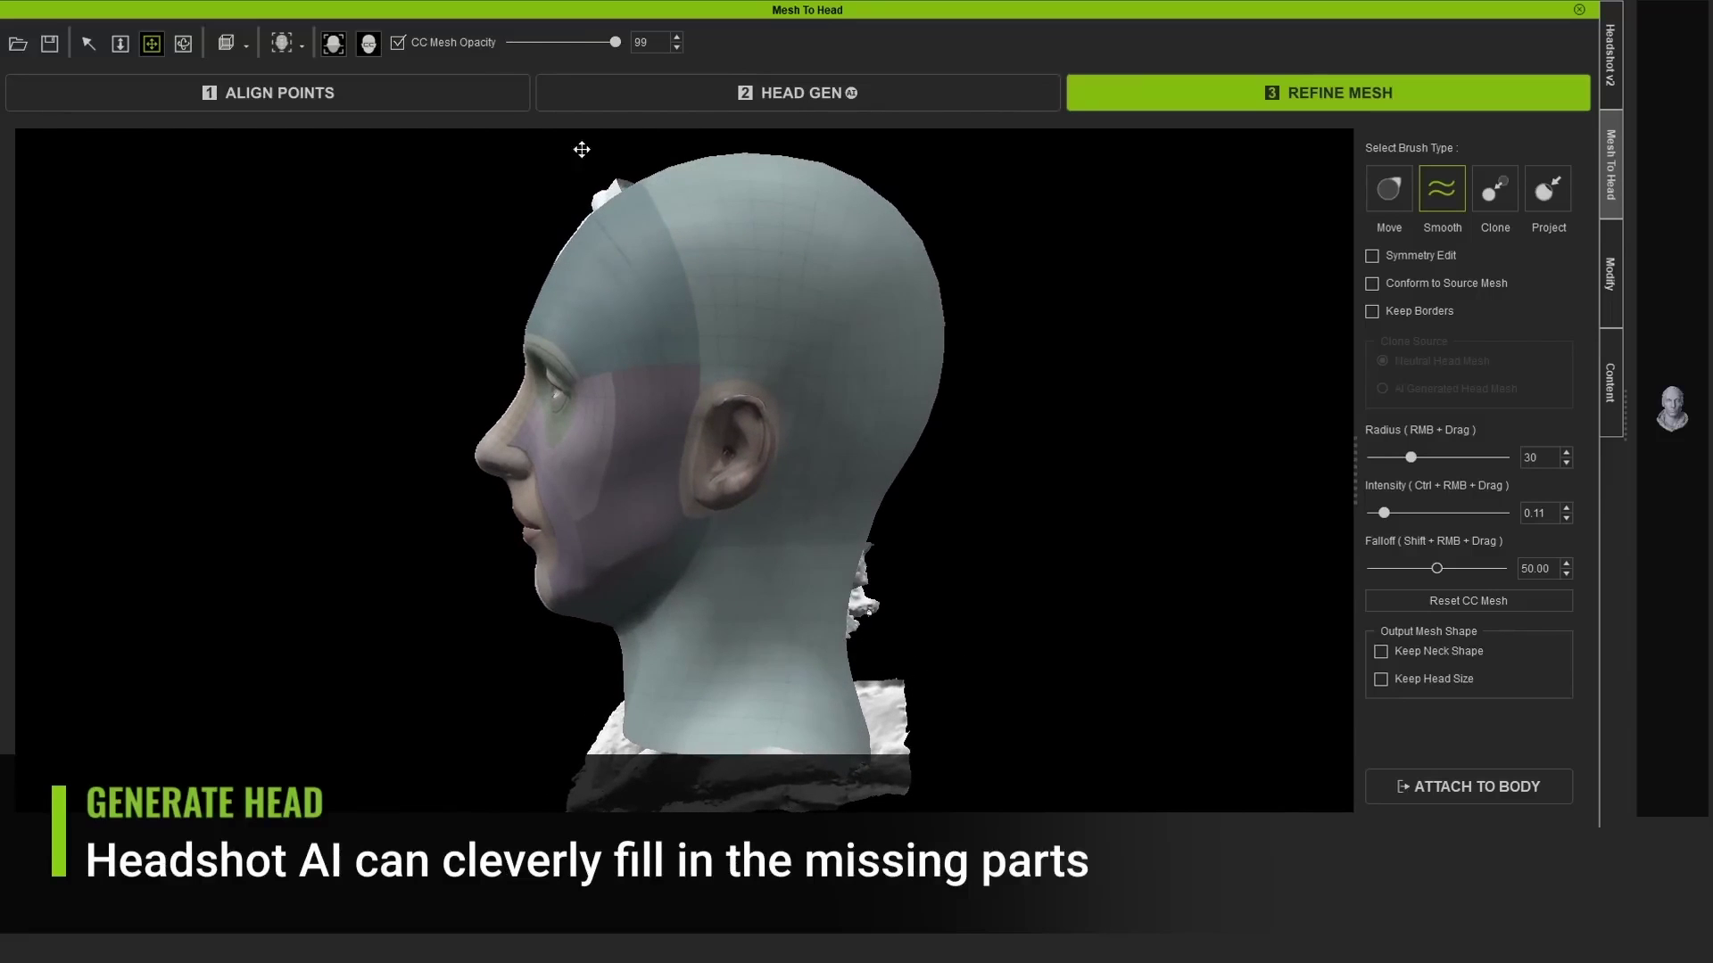
pyautogui.moveTo(616, 42)
pyautogui.mouseDown()
pyautogui.moveTo(431, 42)
pyautogui.moveTo(618, 68)
pyautogui.mouseUp()
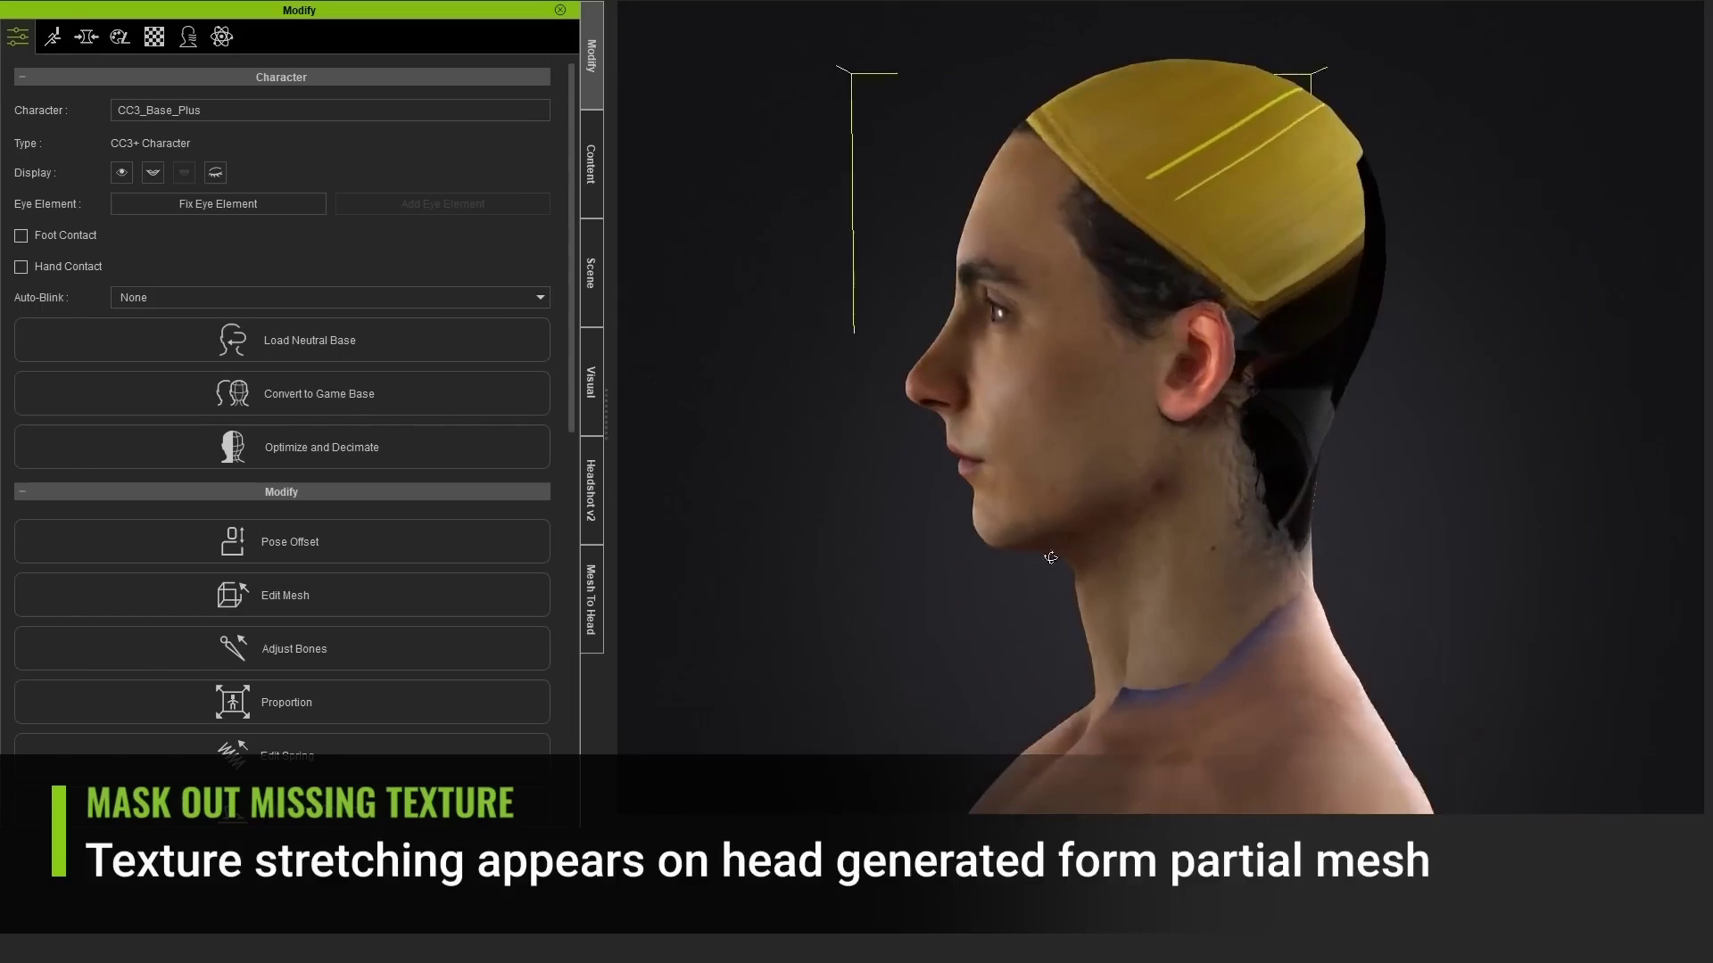
# - Set the scalp to Dark Hair Straight, the face mask to Hair Fringe and the neck mask to None to hide stretched texture
pyautogui.moveTo(803, 580); pyautogui.dragTo(1045, 579, button='right')
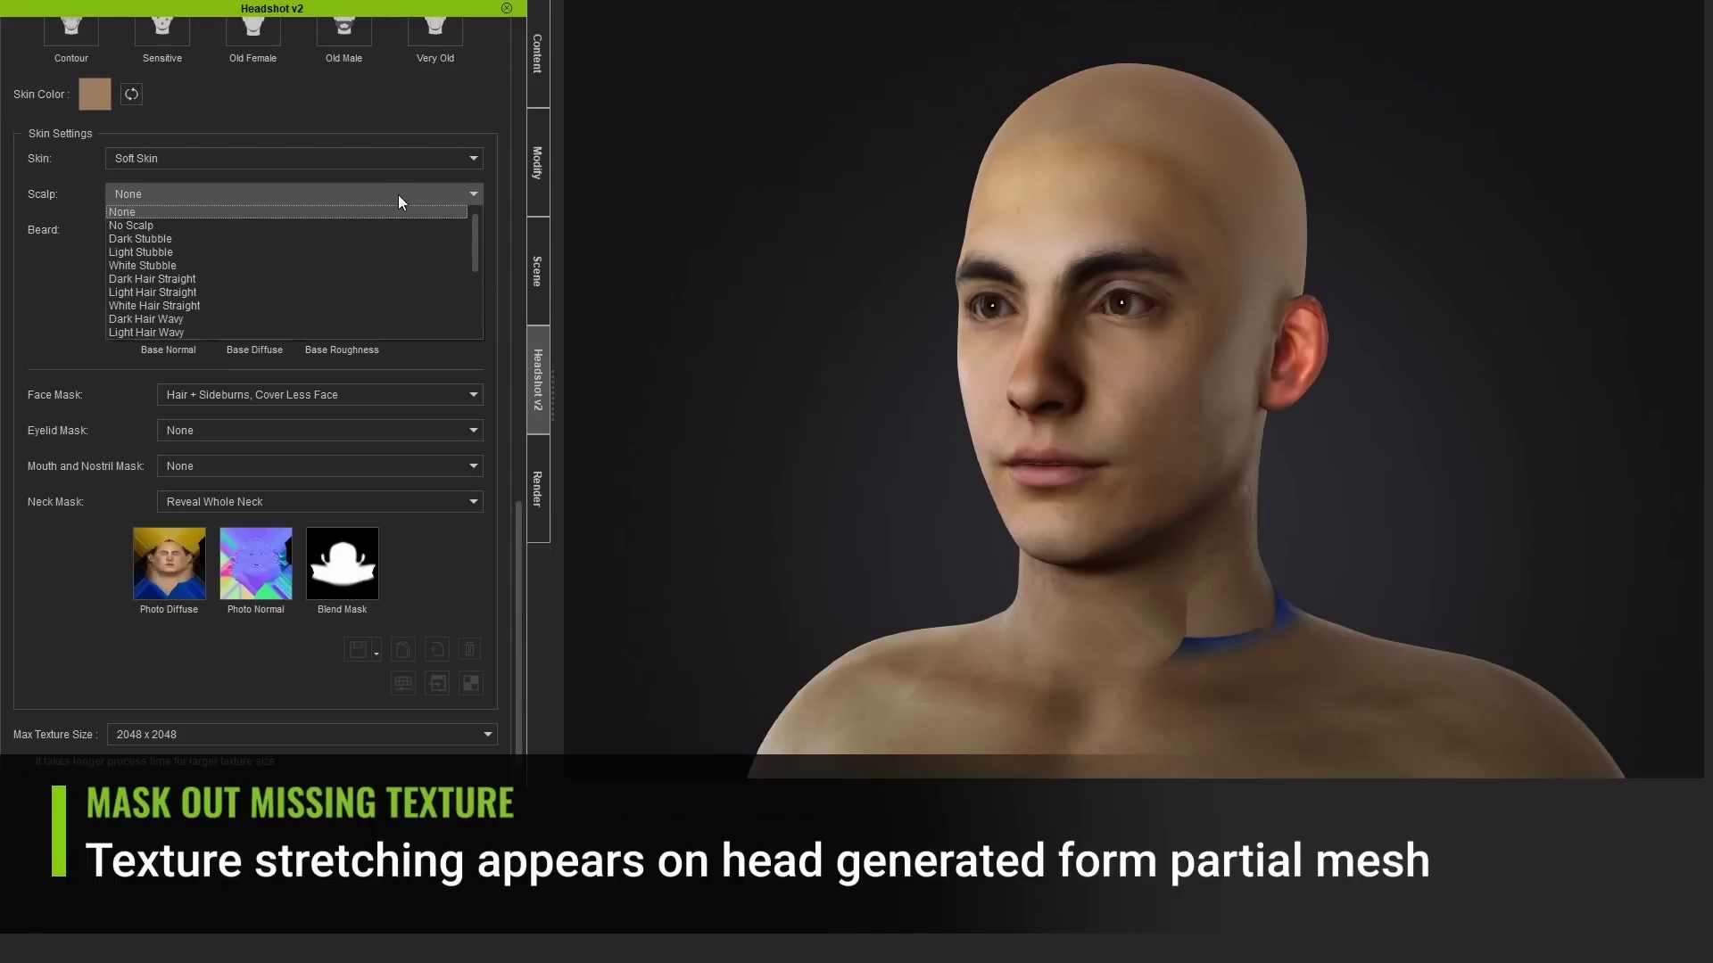
pyautogui.click(358, 279)
pyautogui.click(272, 398)
pyautogui.scroll(-2, 390, 423)
pyautogui.click(391, 425)
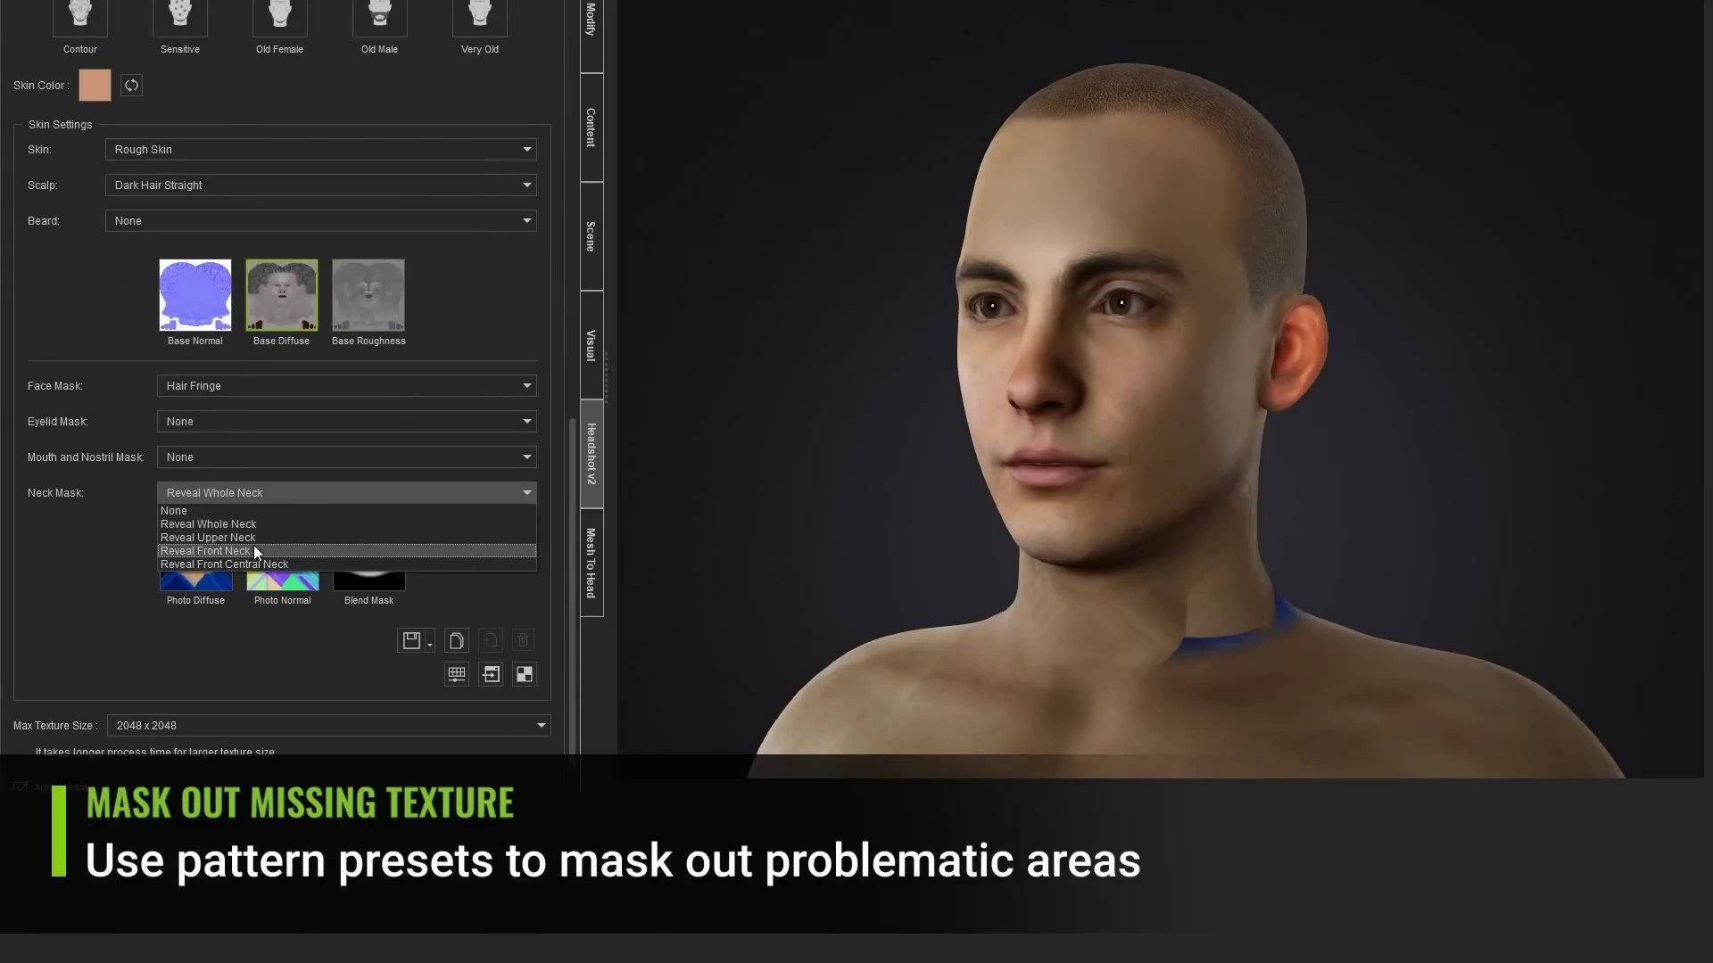
pyautogui.click(253, 544)
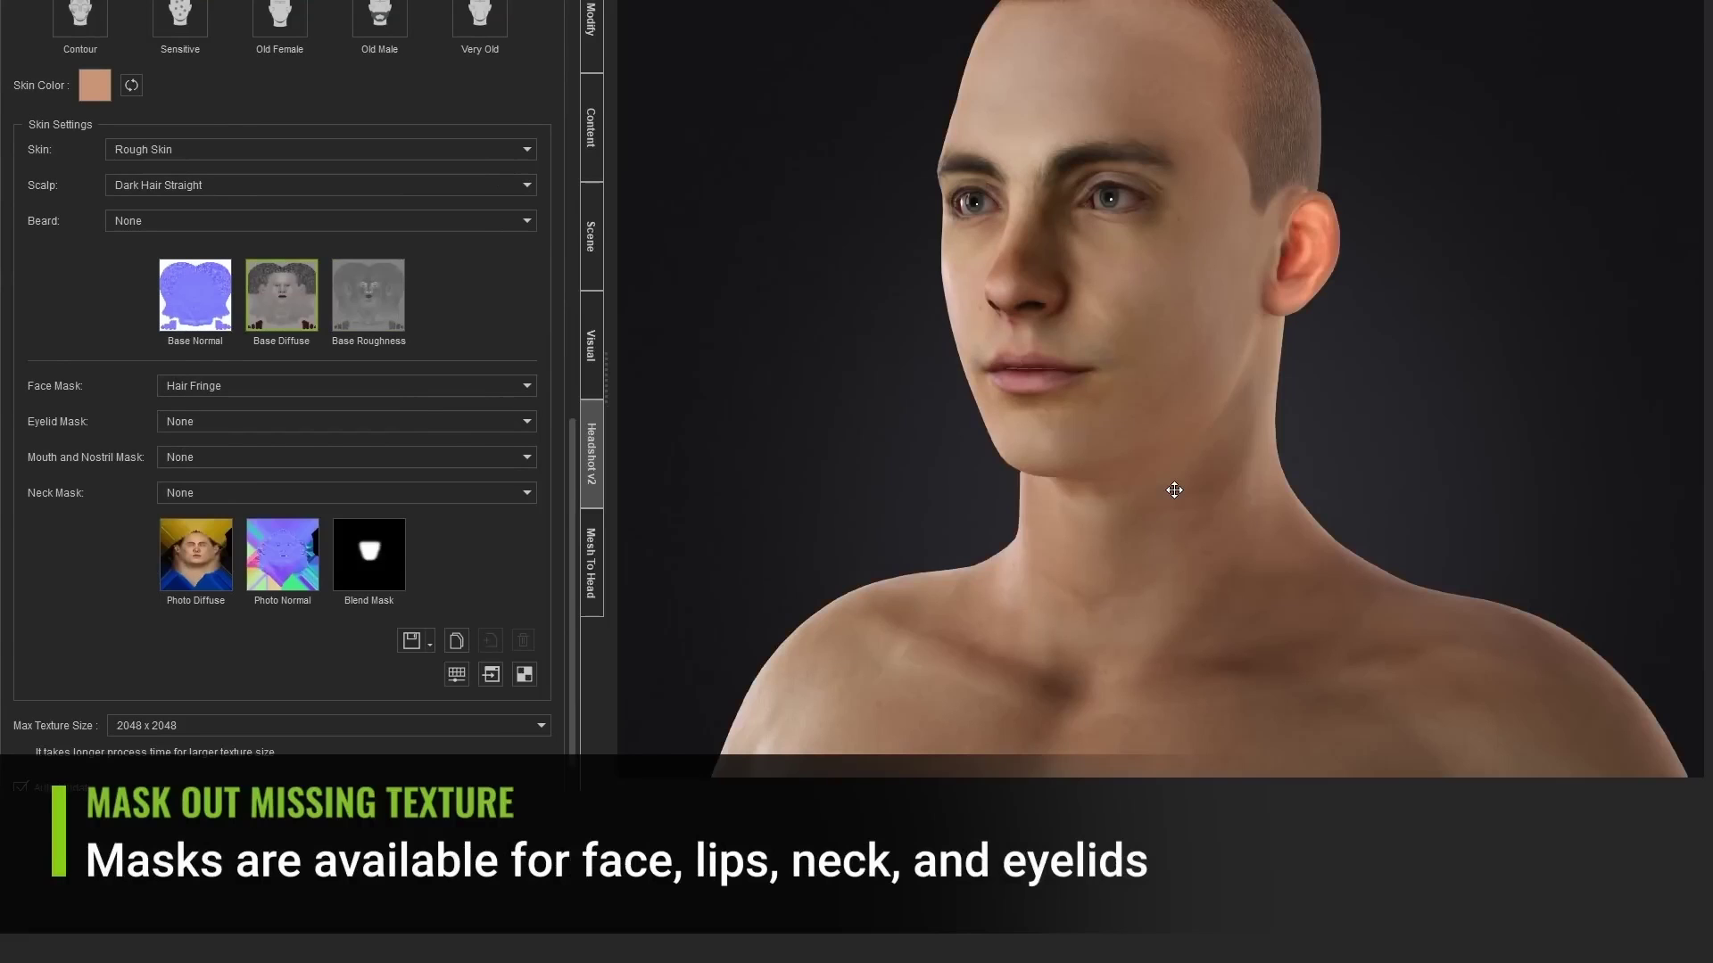
# - Set the woman's eyelid mask to Medium Upper Eyelid to cover the texture on her closed eyelids
pyautogui.click(279, 420)
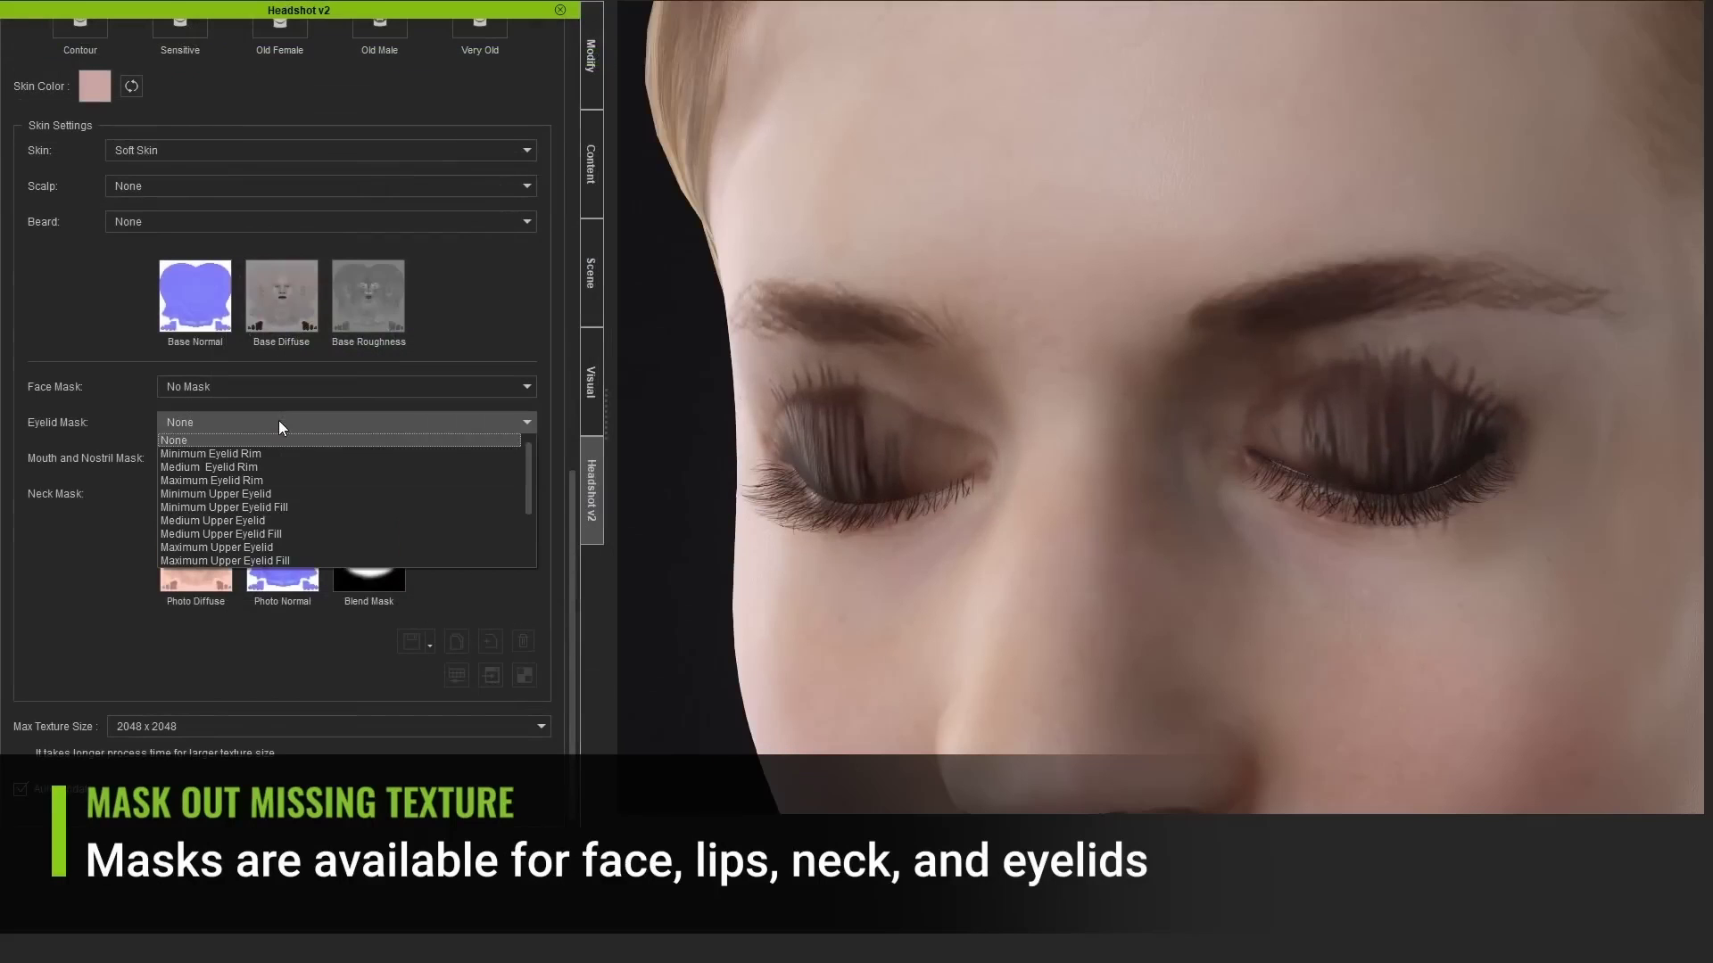
pyautogui.click(286, 520)
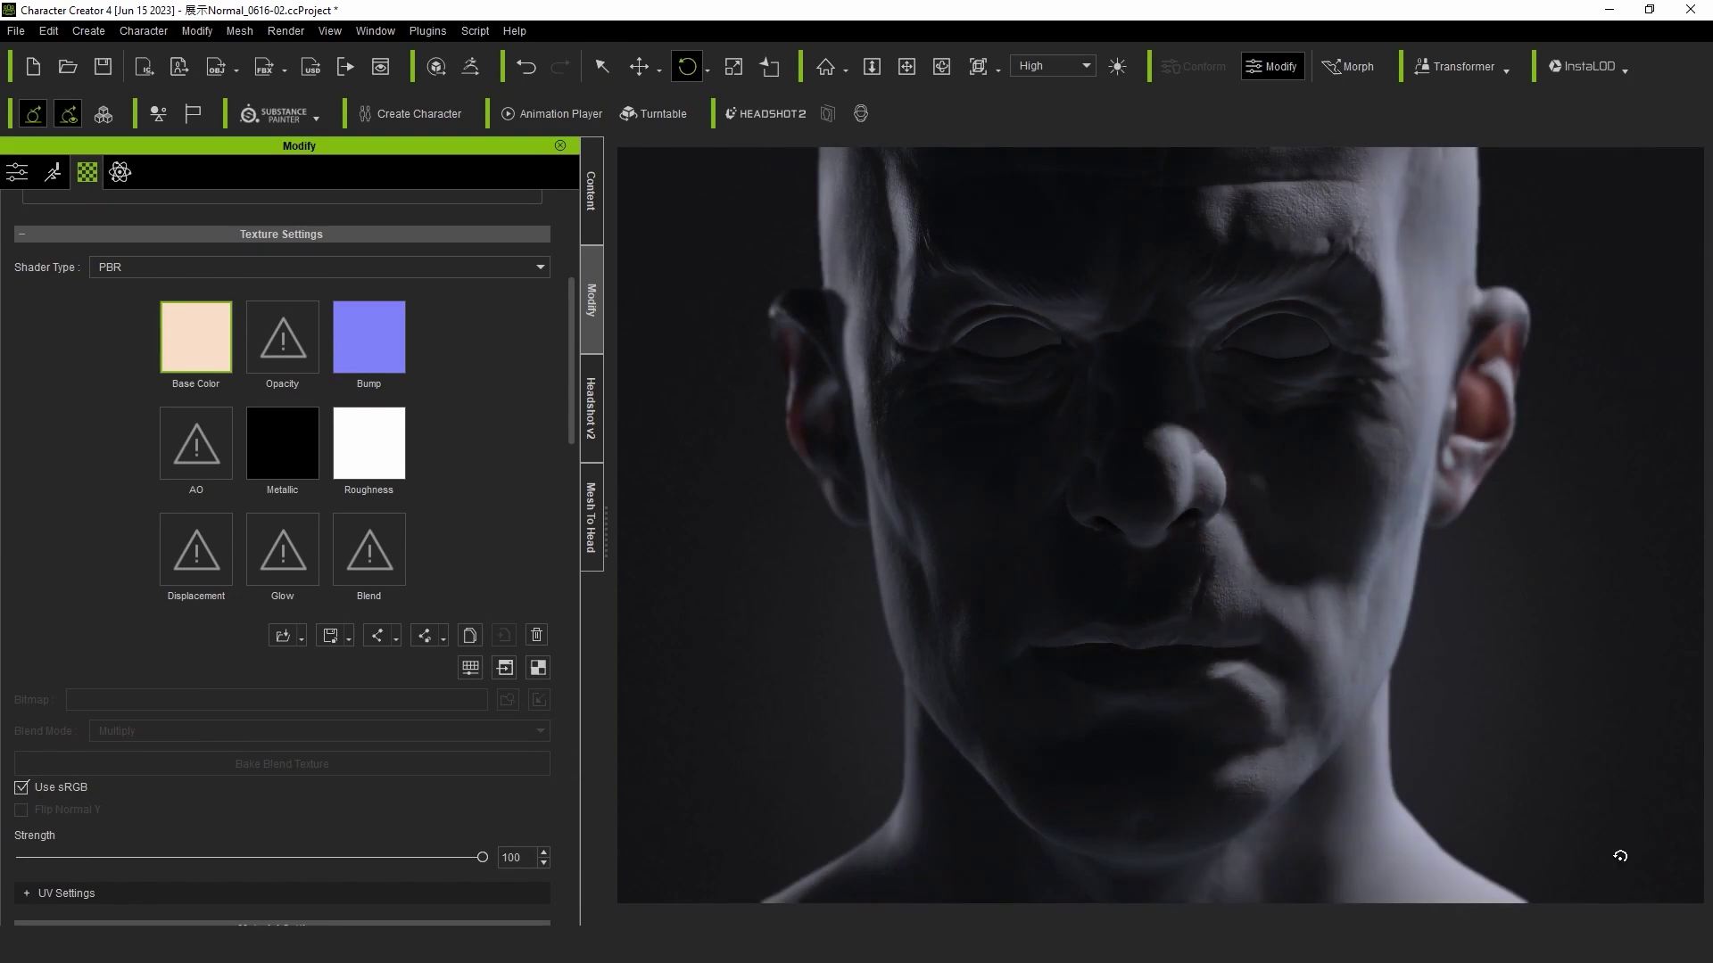
pyautogui.moveTo(1617, 848); pyautogui.dragTo(1388, 845, button='right')
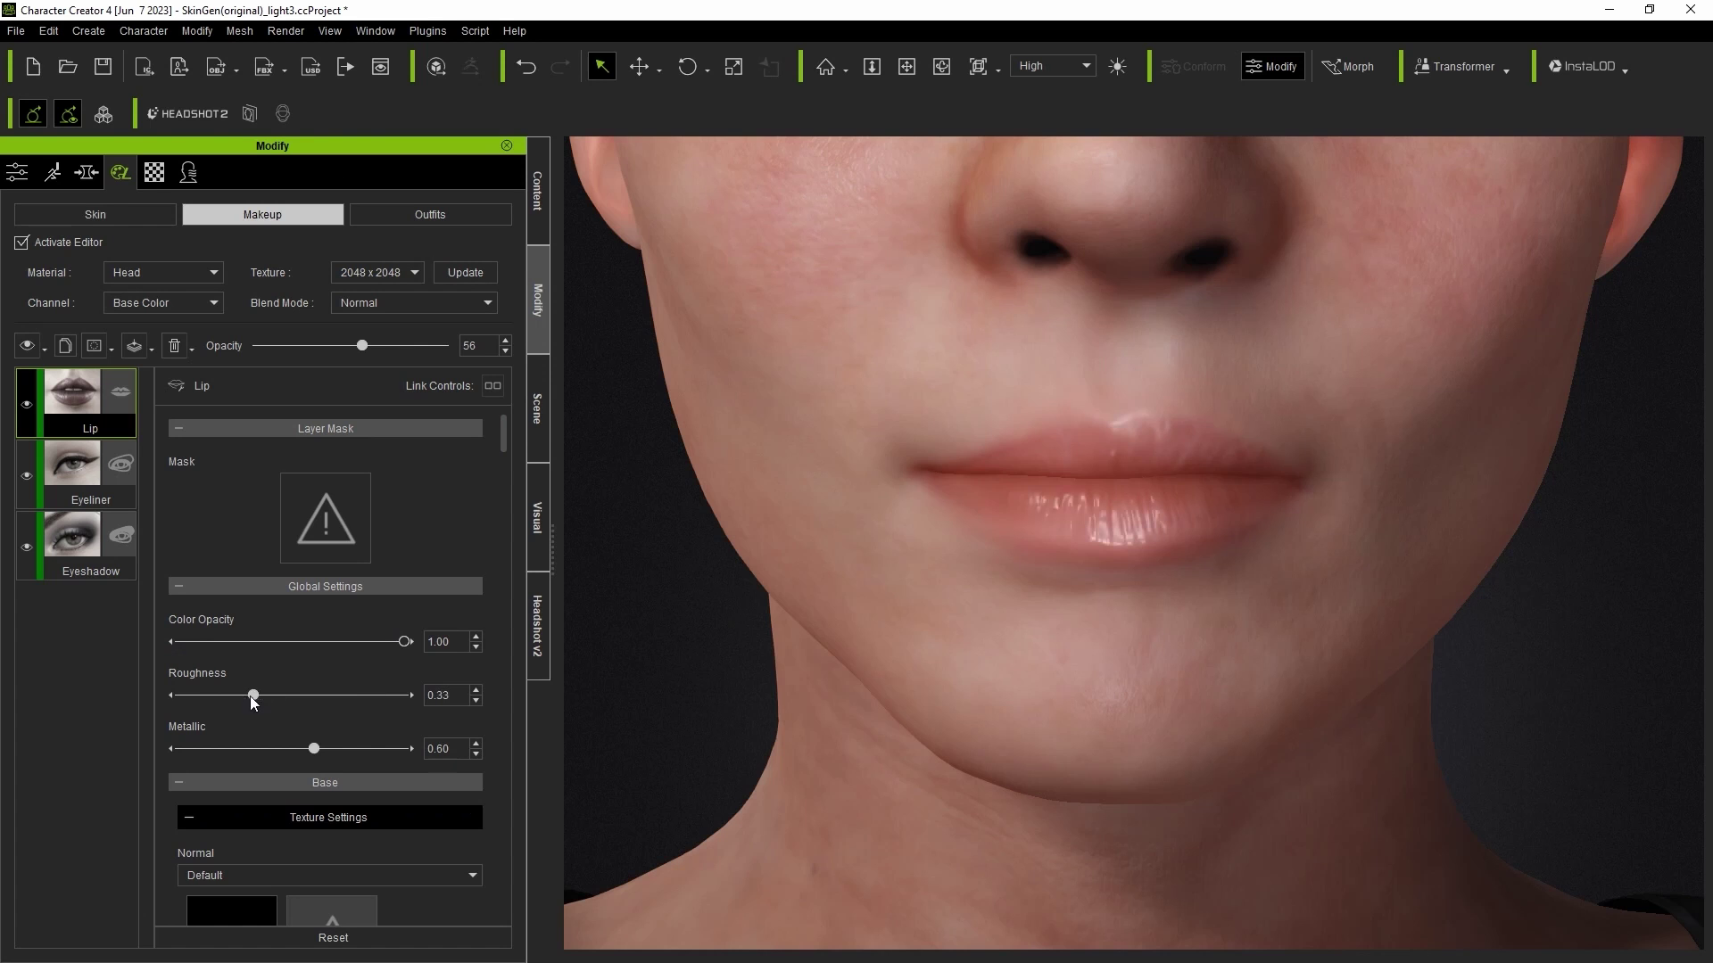
# - Return to the woman's makeup settings and select the second makeup layer
pyautogui.scroll(-3, 1079, 644)
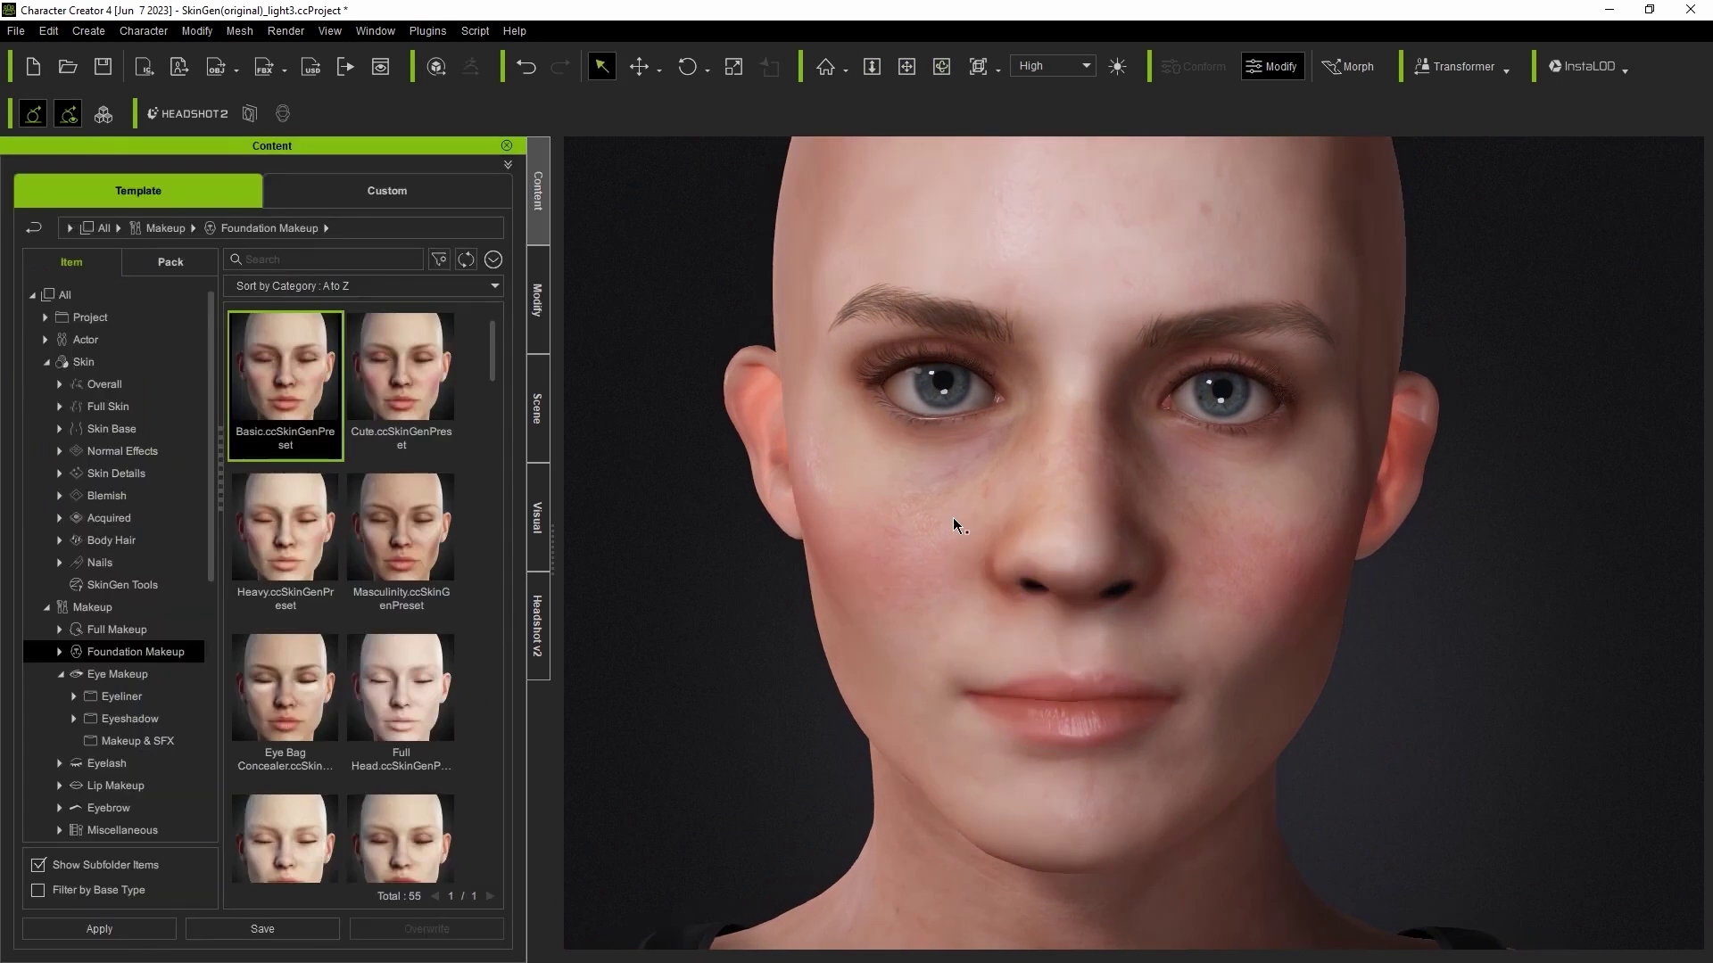
pyautogui.click(537, 302)
pyautogui.click(71, 468)
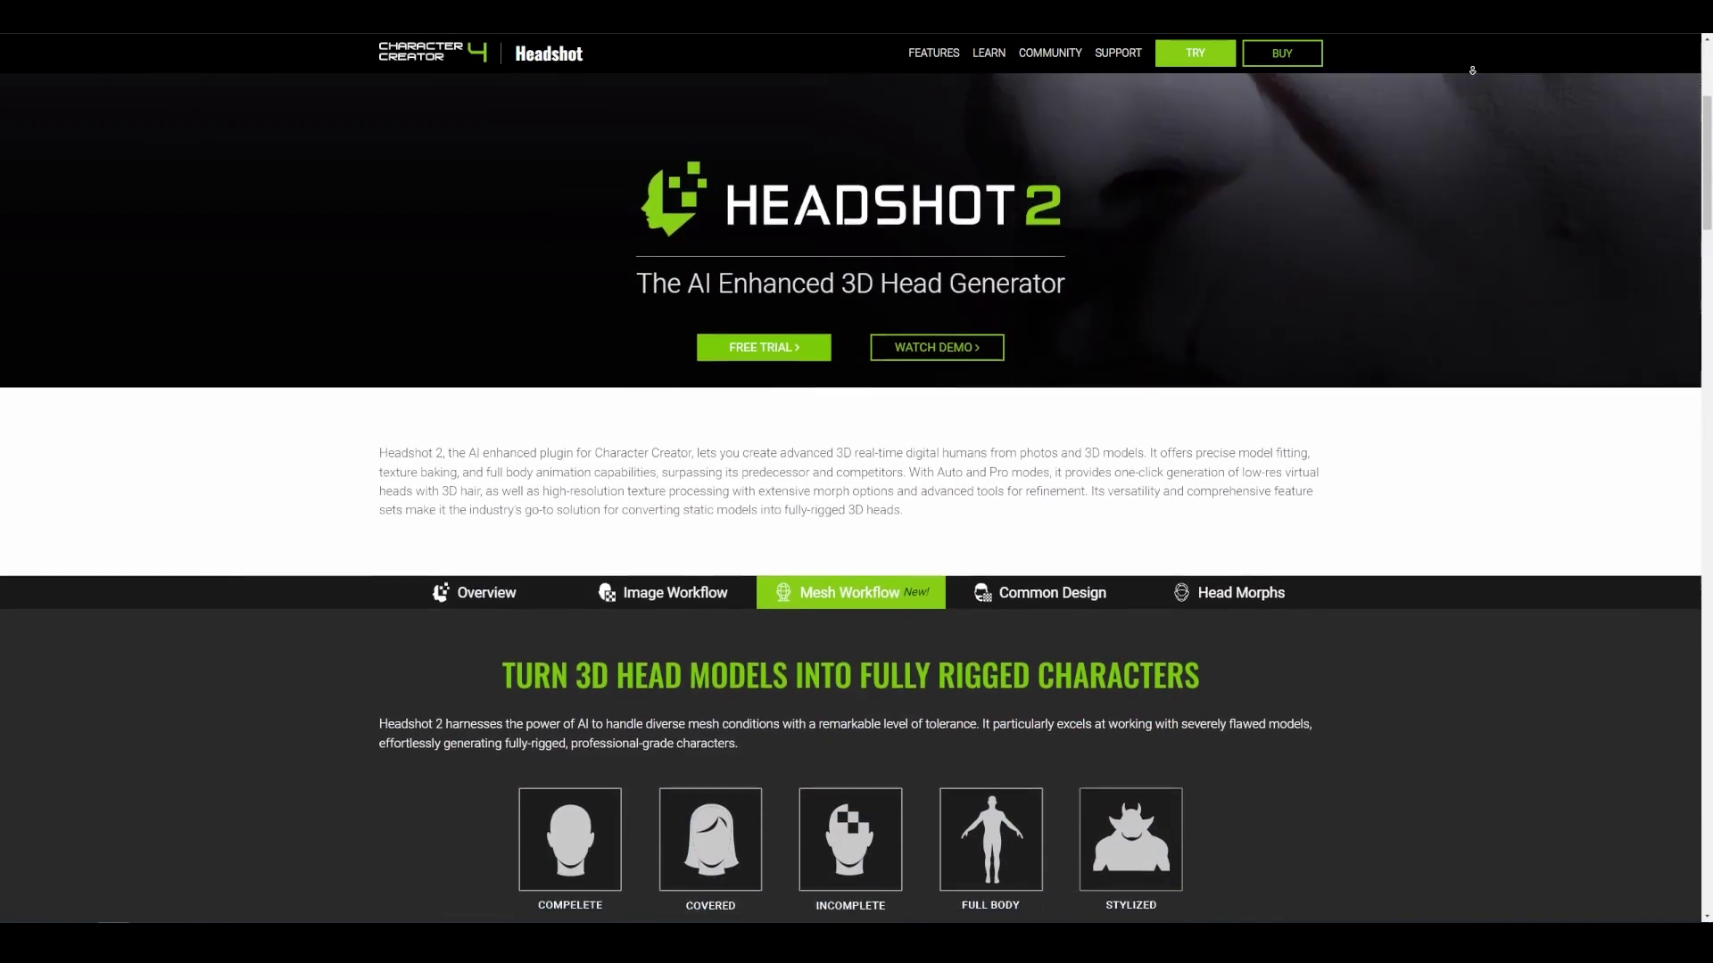
# - Browse the Headshot 2 web page and read the CC Face Topology & UV Guide through its CC3+ Base topological partitions
pyautogui.scroll(-6, 1472, 70)
pyautogui.scroll(-7, 1472, 69)
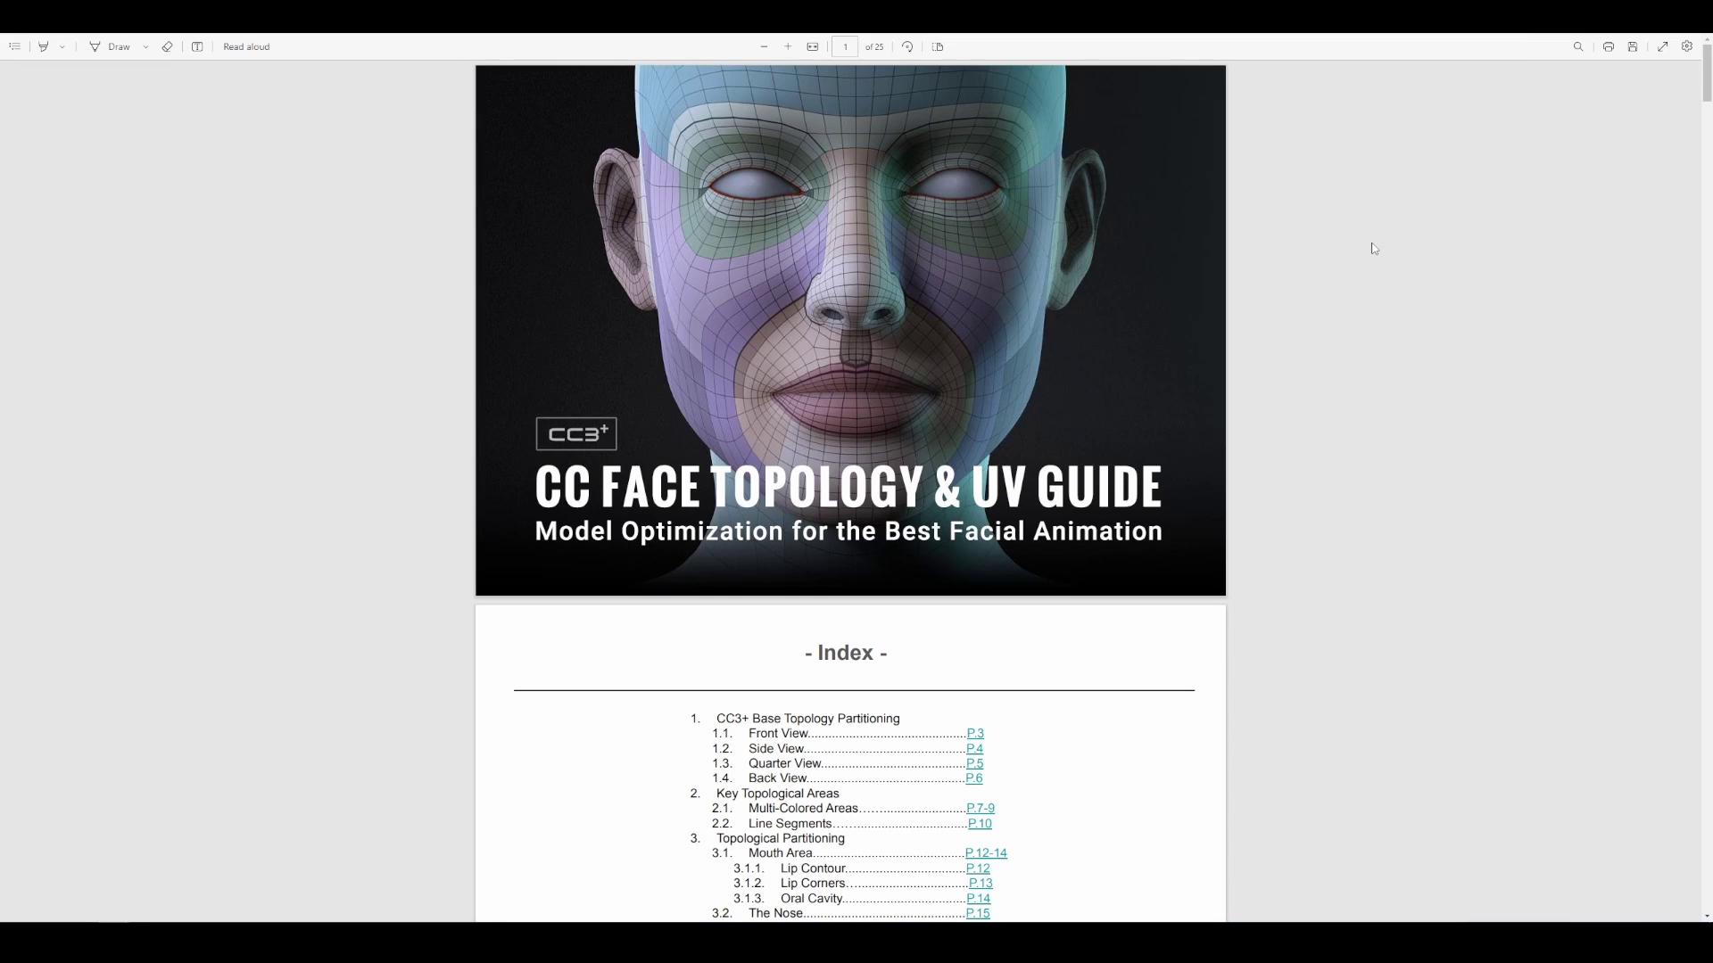
pyautogui.scroll(-7, 1356, 276)
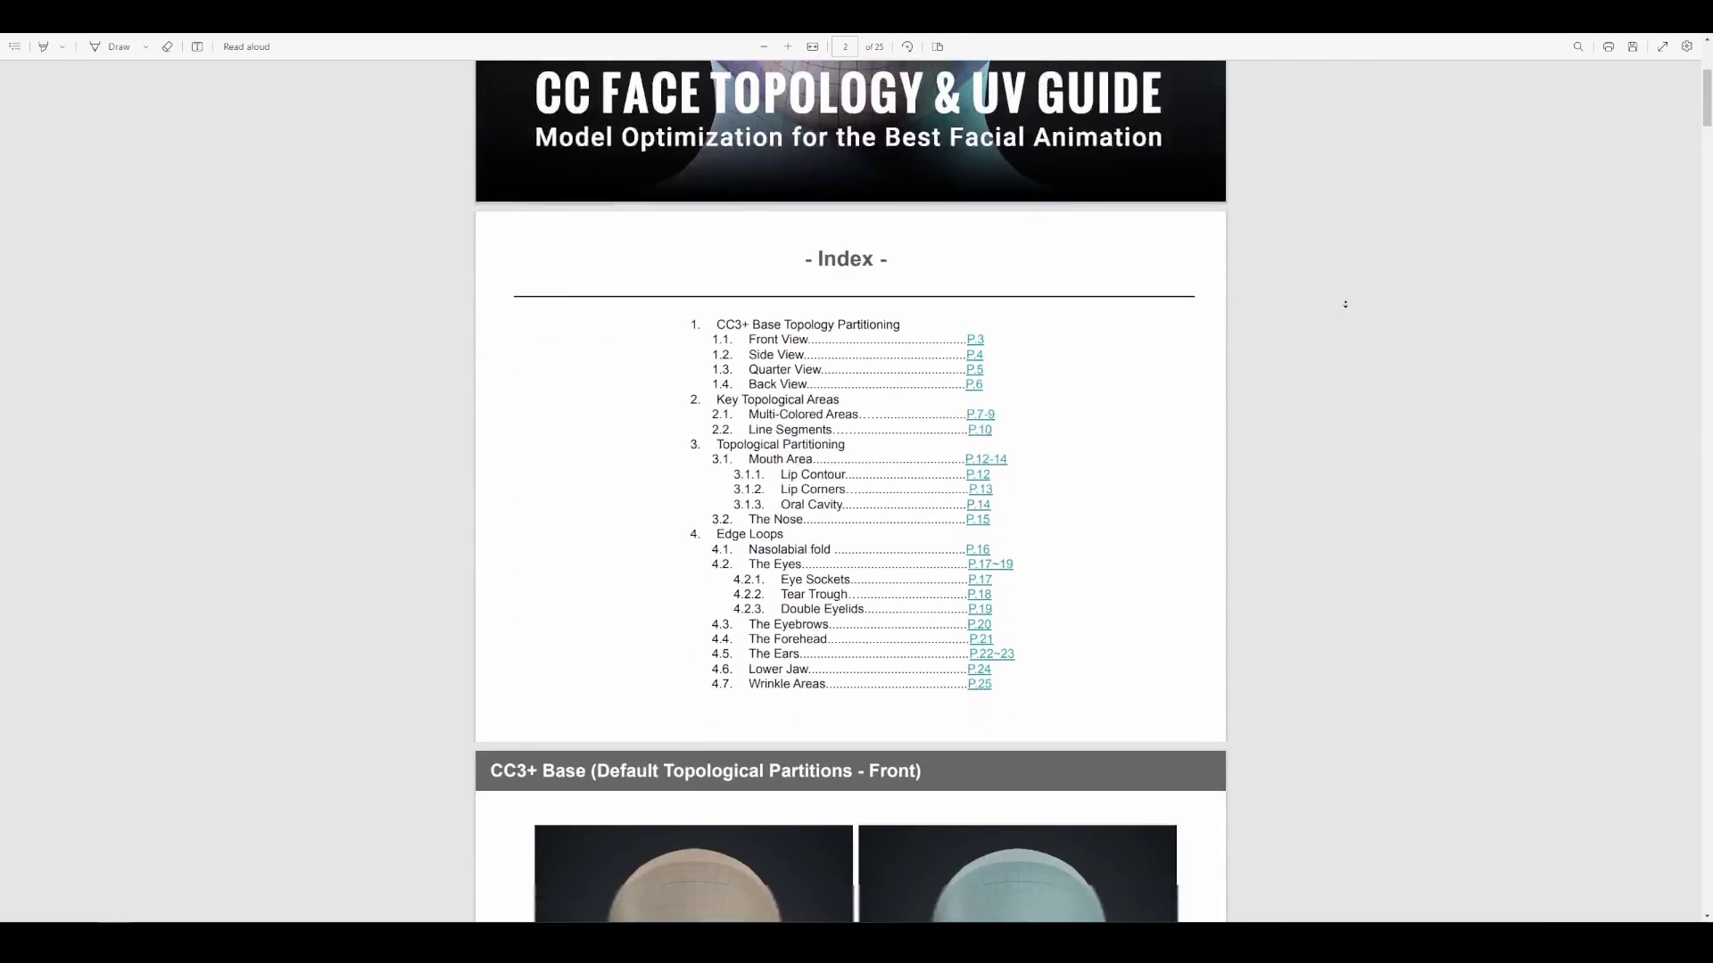
pyautogui.scroll(-3, 1344, 297)
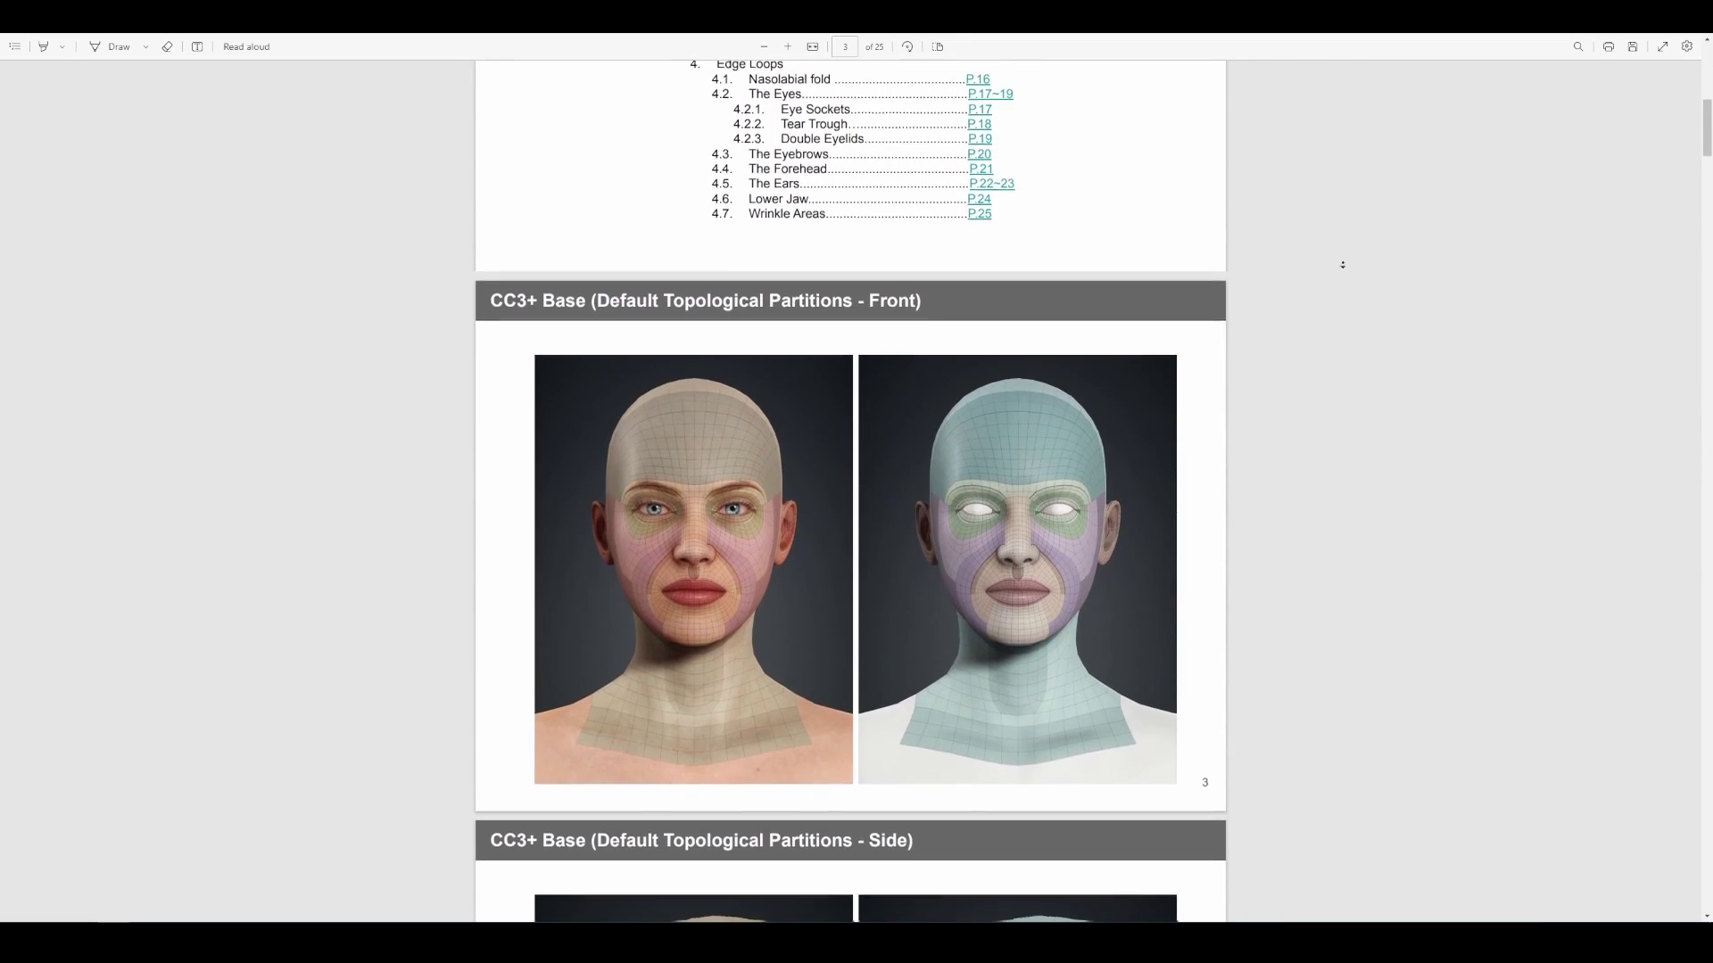
pyautogui.scroll(-12, 1342, 265)
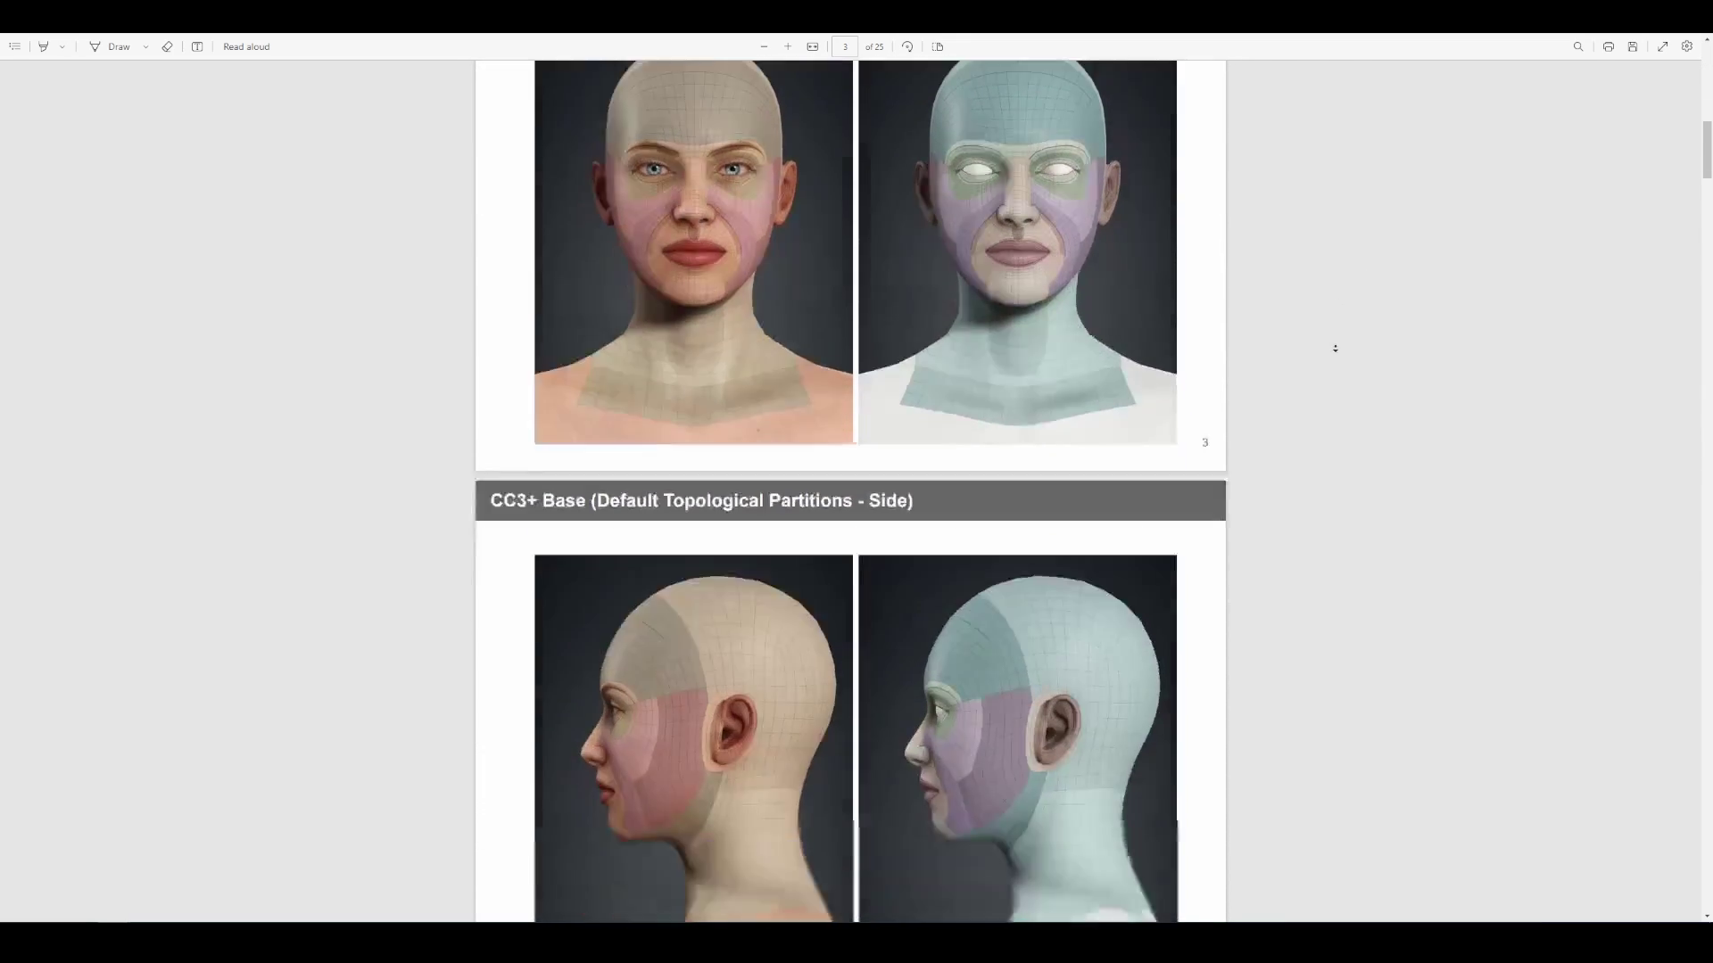
pyautogui.scroll(-5, 1327, 308)
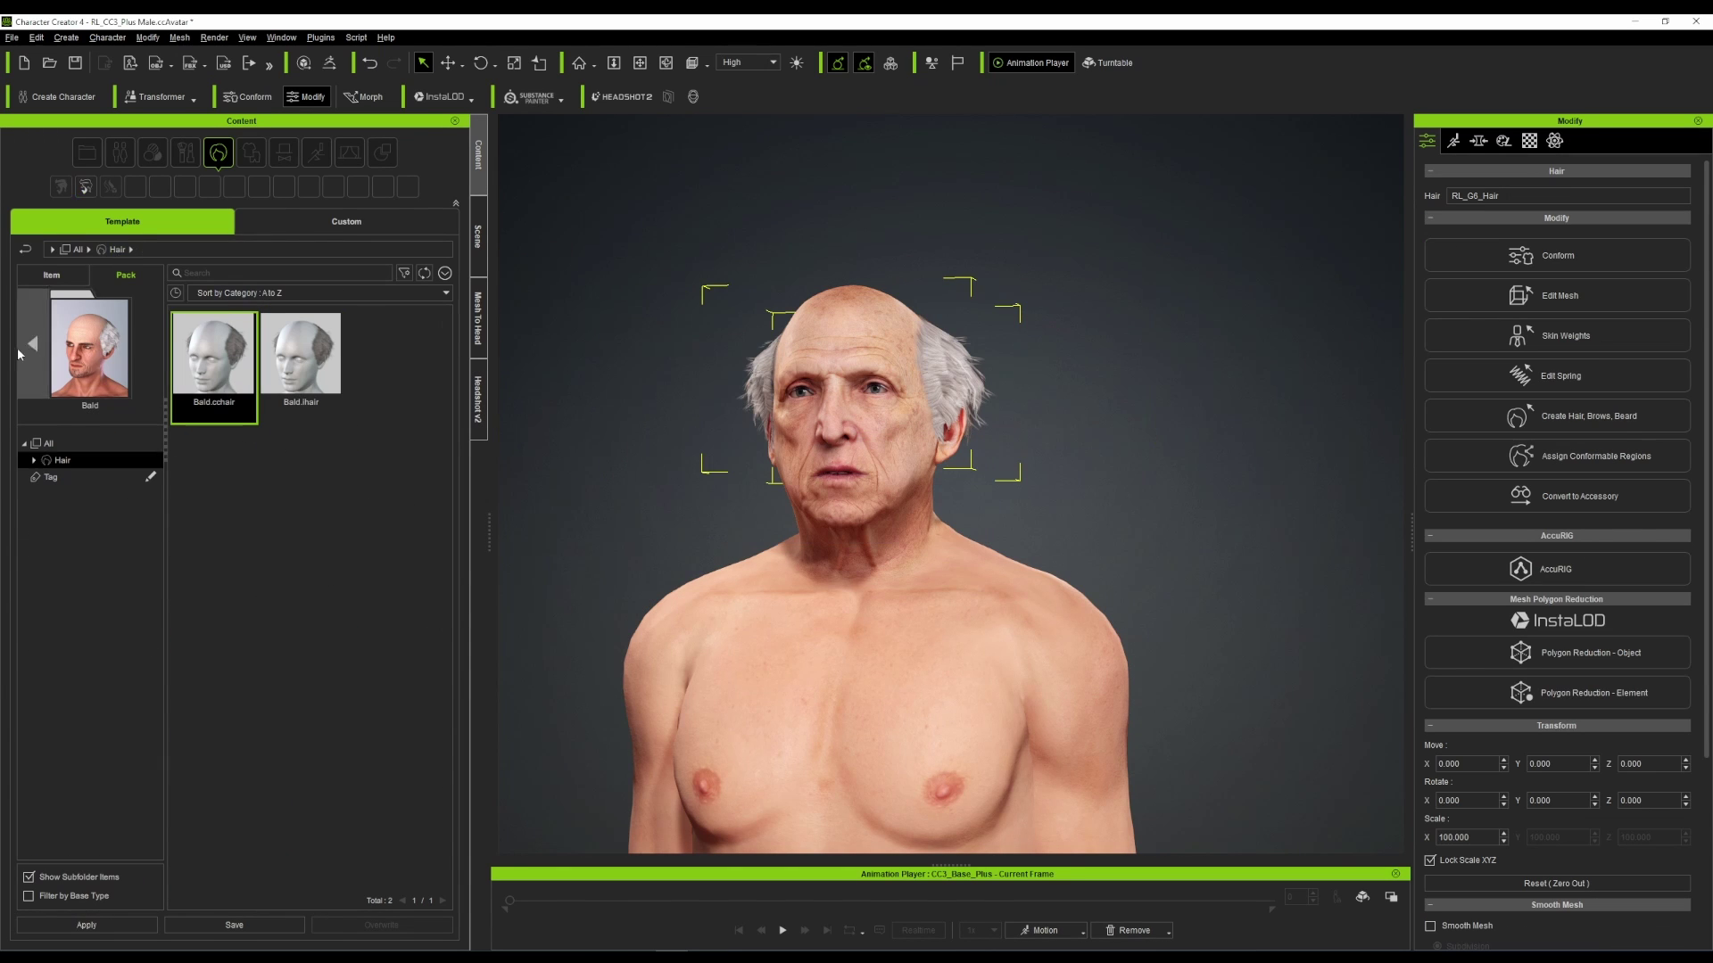
# - Open the Beard & Brows Builder hair pack and select the beard on the balding man's chin
pyautogui.click(22, 353)
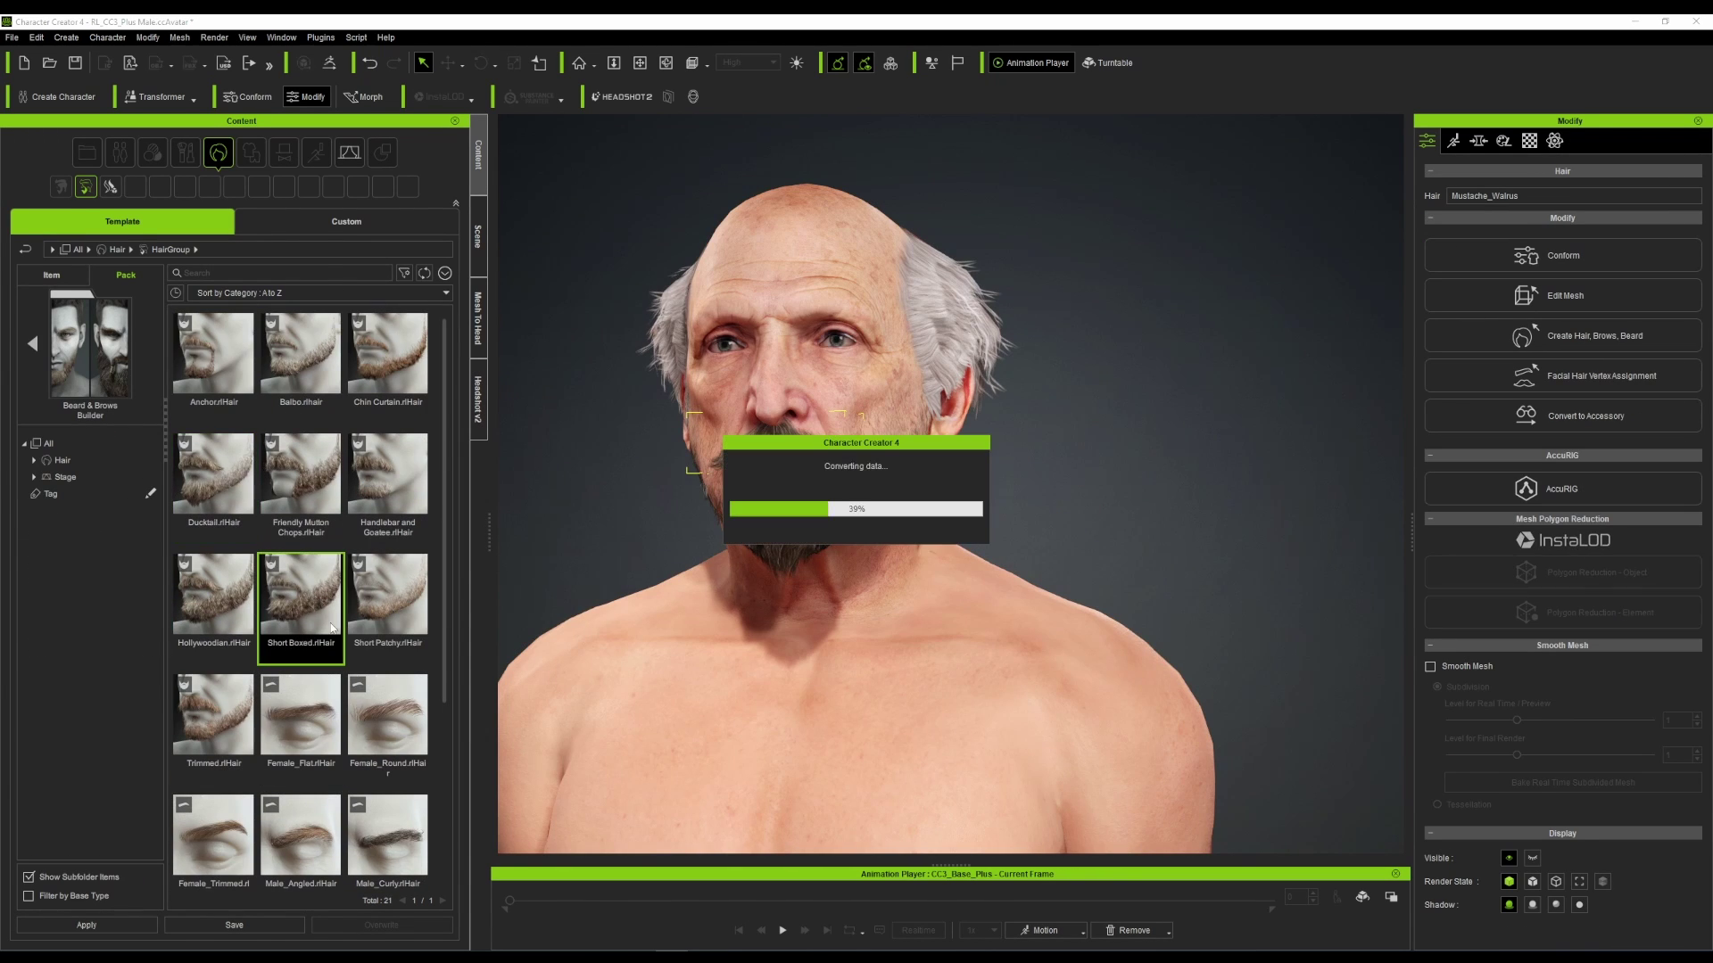
pyautogui.click(822, 518)
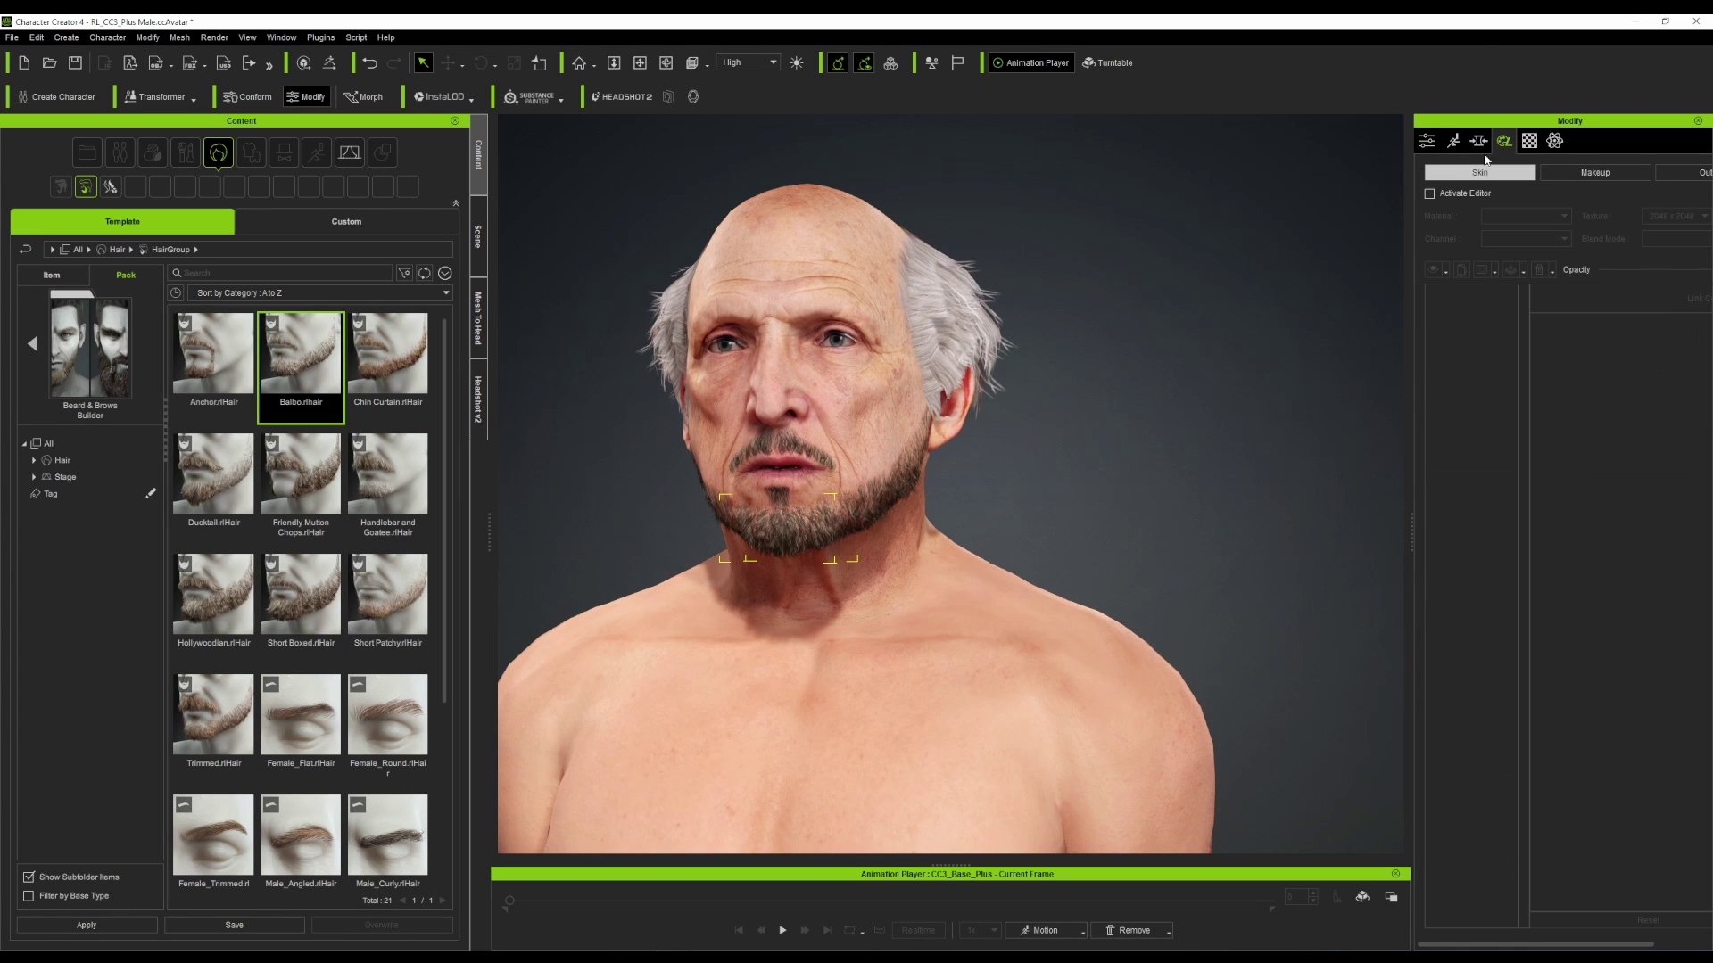